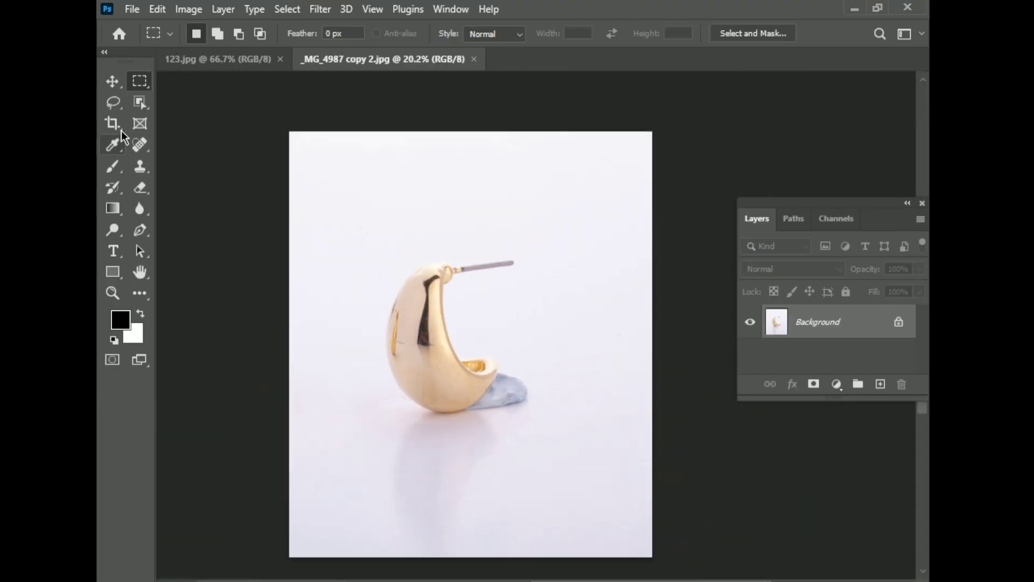
Crop the photo to about 1892 × 2240 px, trimming the top, bottom and right margins
click(112, 123)
drag(473, 132, 471, 159)
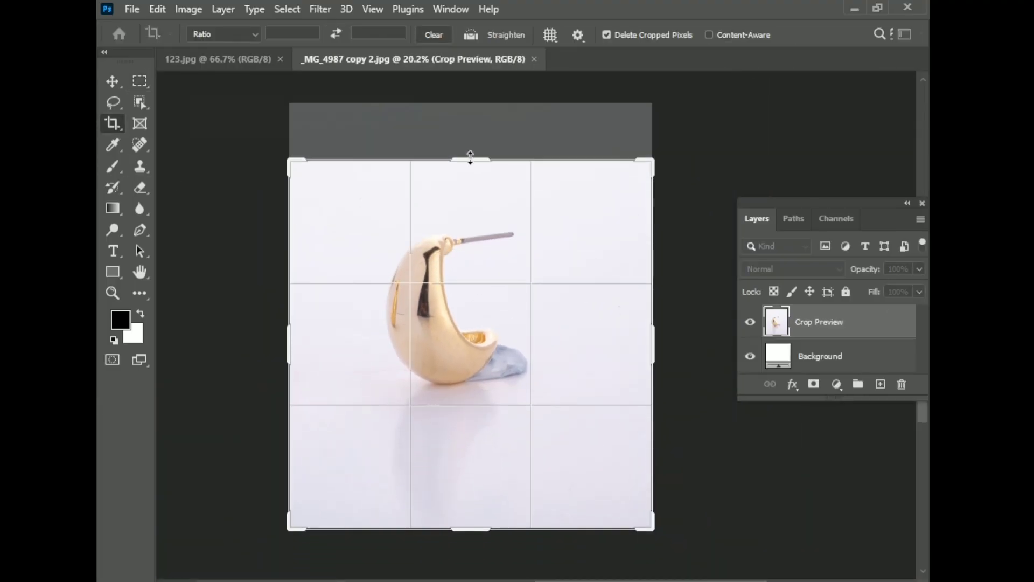
drag(472, 528, 472, 511)
mouse_move(653, 354)
mouse_down()
mouse_move(621, 353)
mouse_move(630, 354)
mouse_up()
key(Return)
Save the crop, then copy the earring onto Layer 1 using a selection from its saved path
click(110, 83)
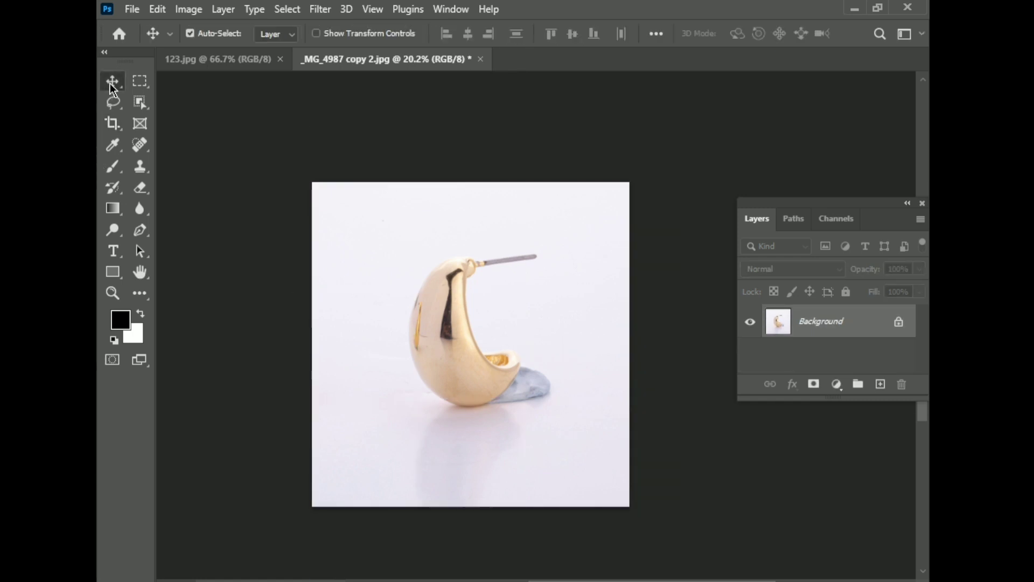
key(ctrl+s)
scroll(474, 348, up, 2)
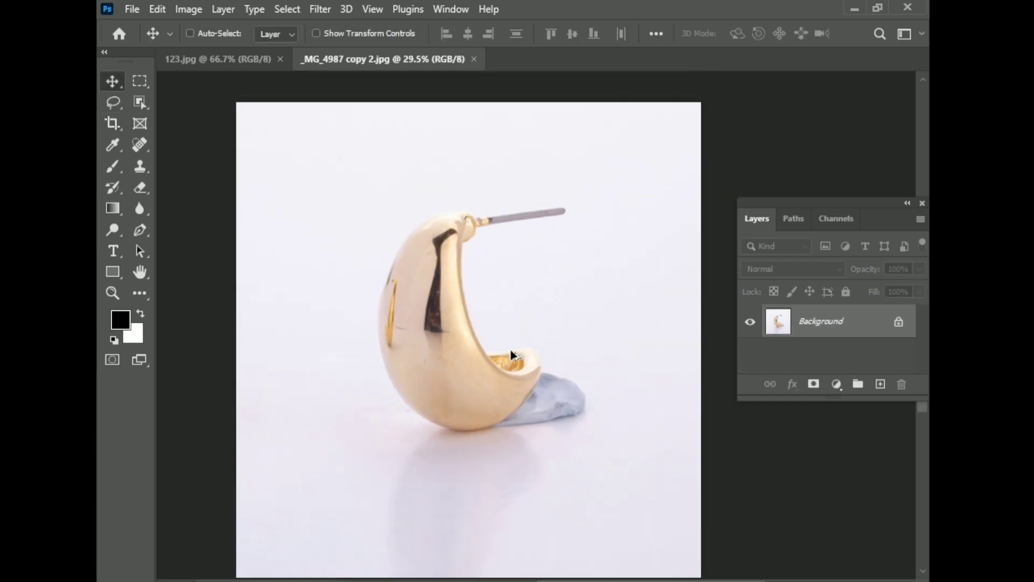
click(801, 221)
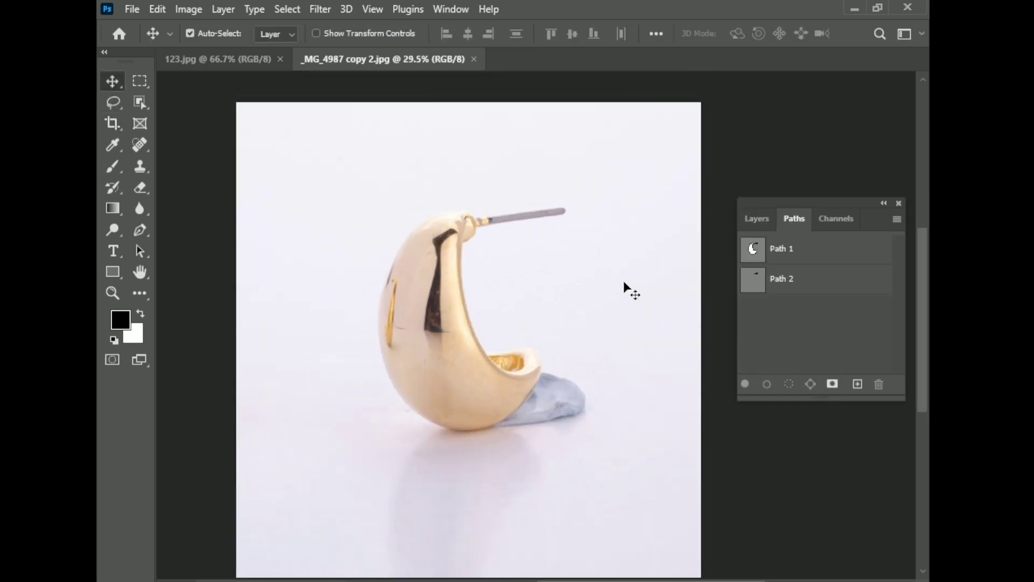
key(p)
right_click(422, 316)
click(475, 301)
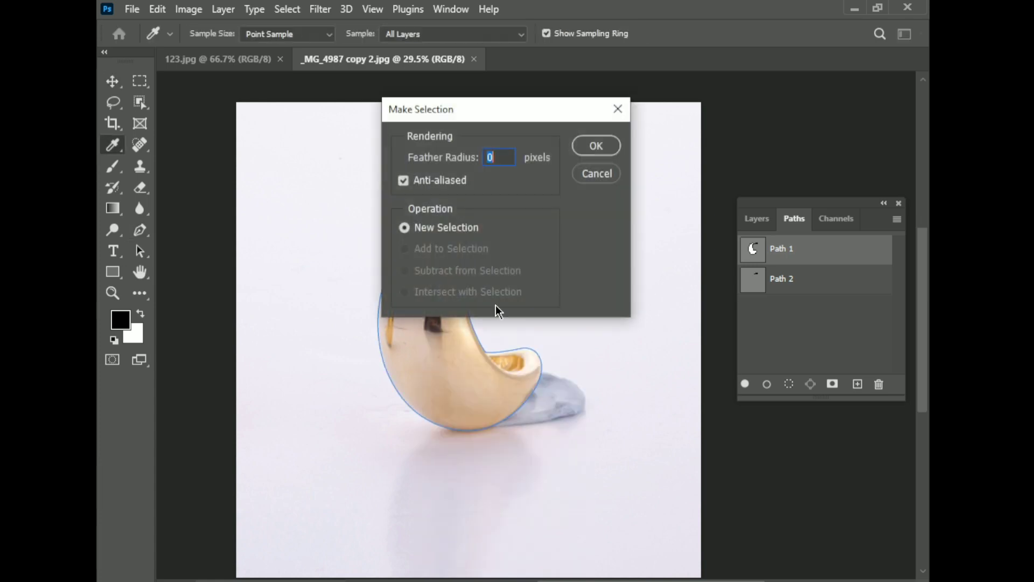
key(Return)
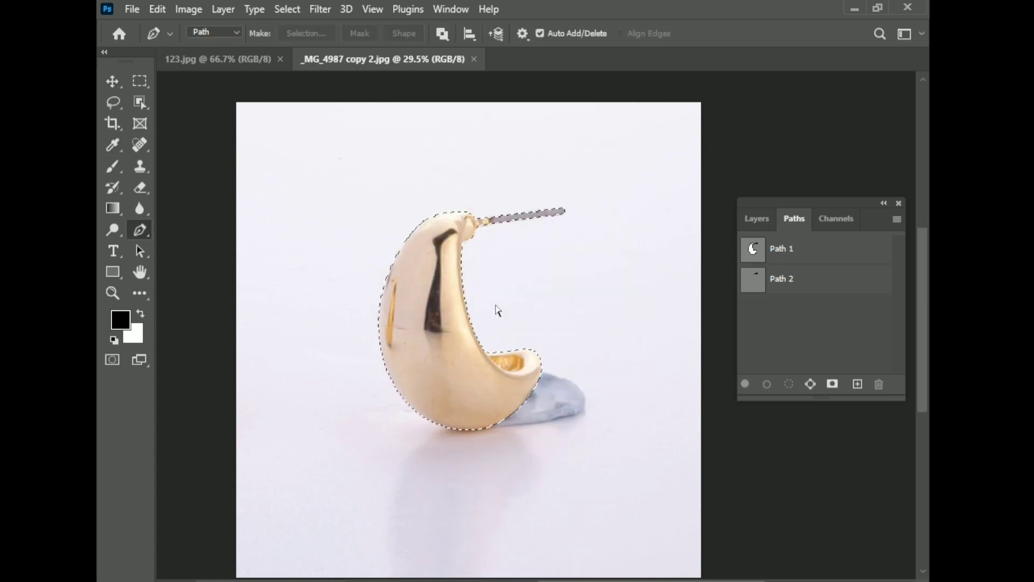
key(ctrl+j)
Add a new layer just above Background and fill it with white
click(755, 219)
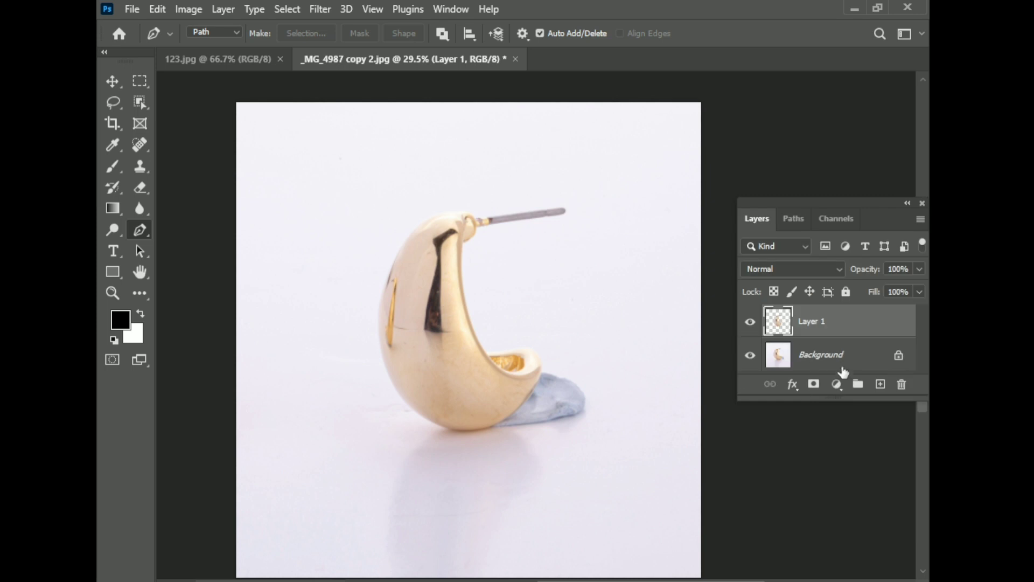
click(880, 385)
key(ctrl+z)
click(818, 357)
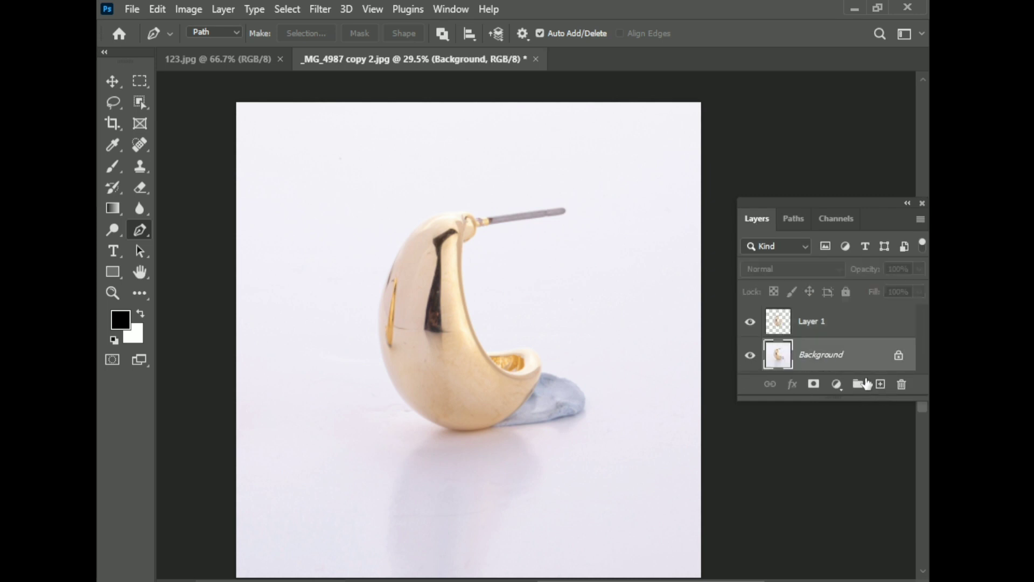
click(881, 385)
key(ctrl+BackSpace)
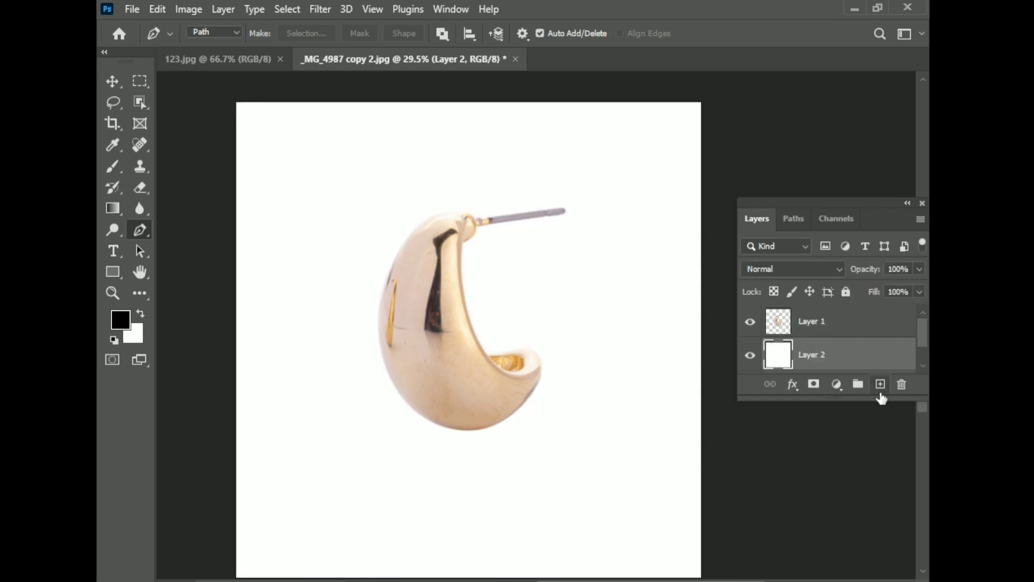
drag(844, 398, 842, 510)
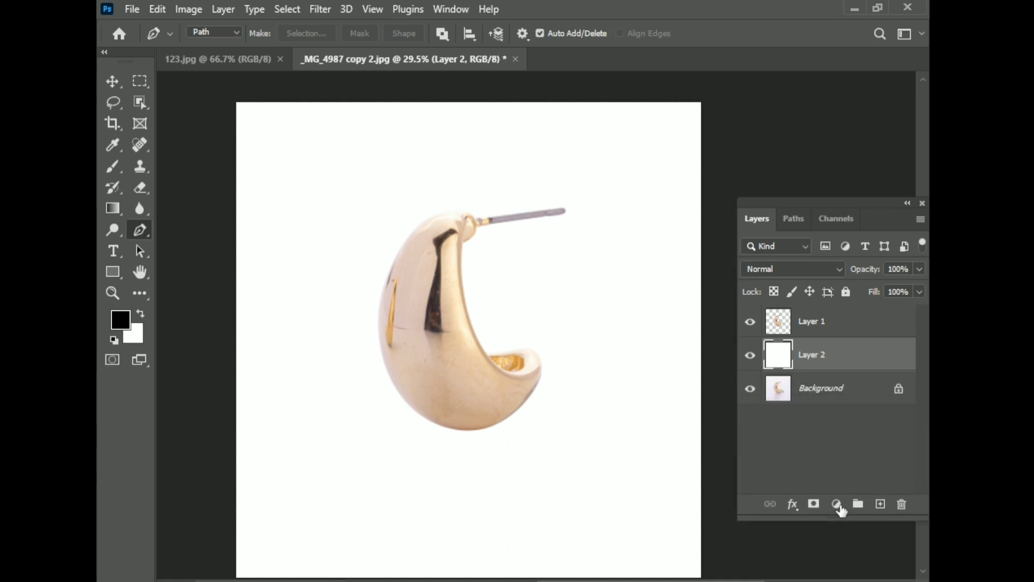
Save the layered file as the Photoshop document _MG_4987 copy 2.psd
click(830, 333)
key(ctrl+shift+s)
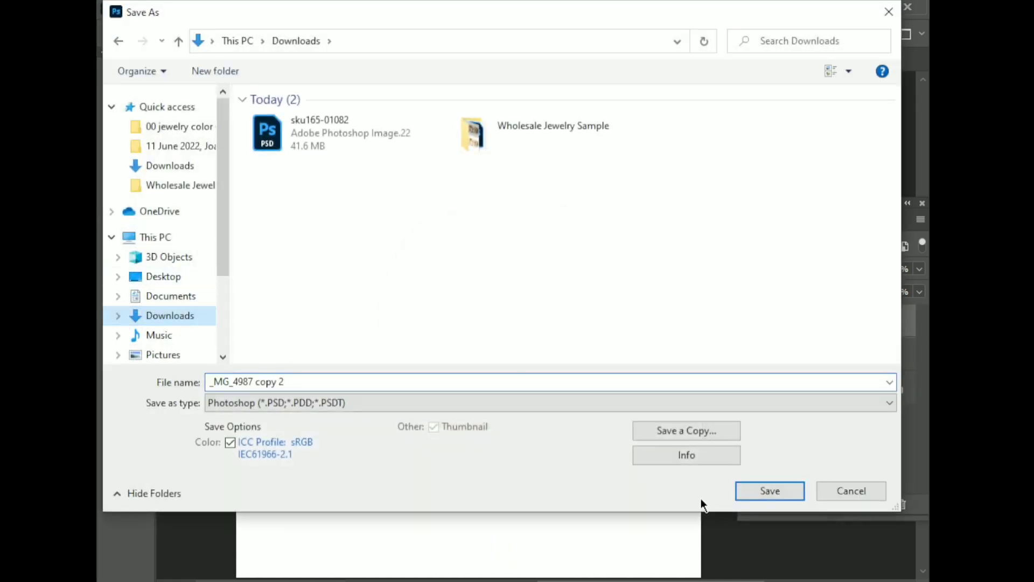
click(787, 493)
click(701, 157)
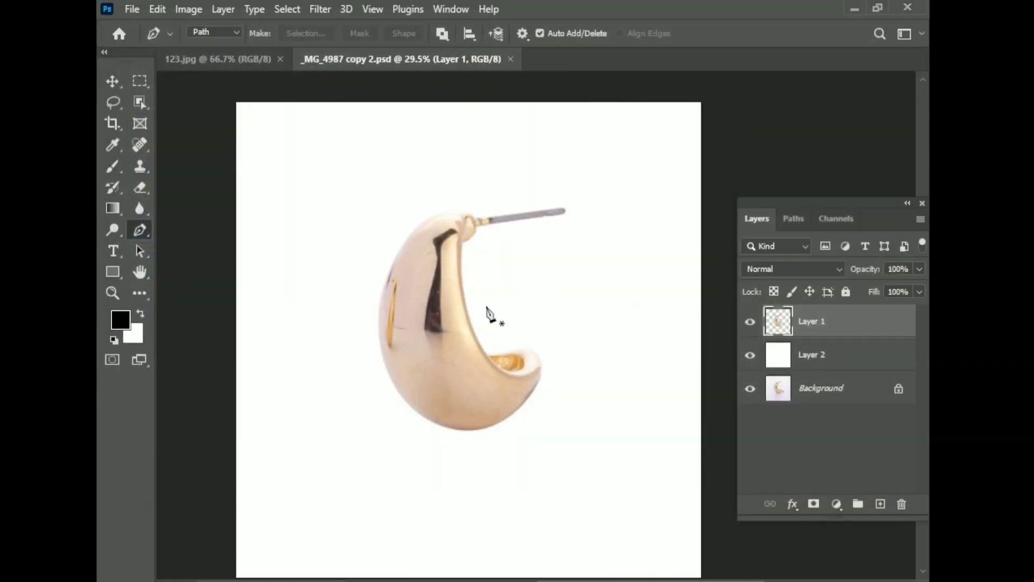
Lock Layer 1's transparent pixels and patch away the streak on the earring's left side
scroll(482, 322, up, 2)
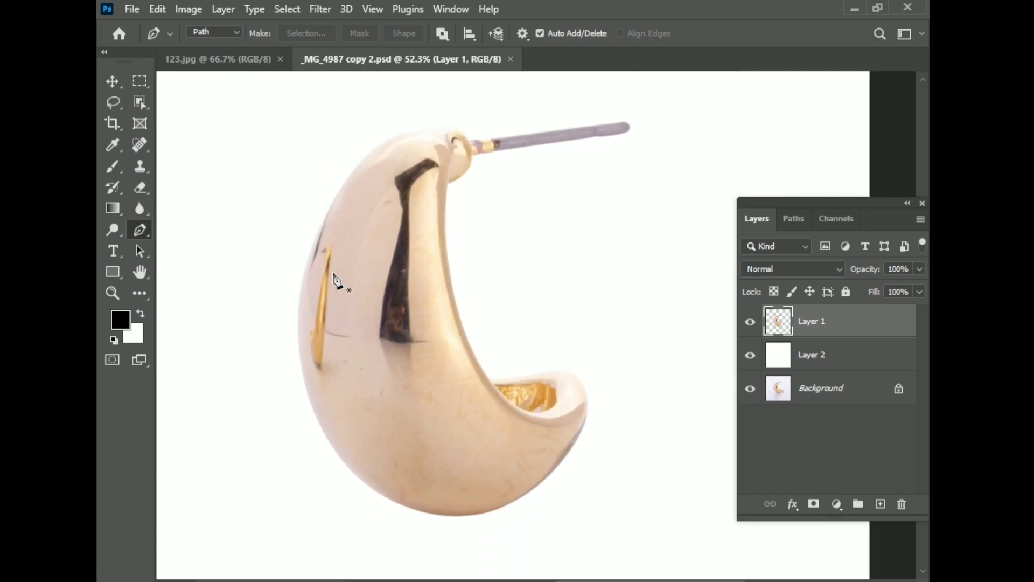
click(774, 292)
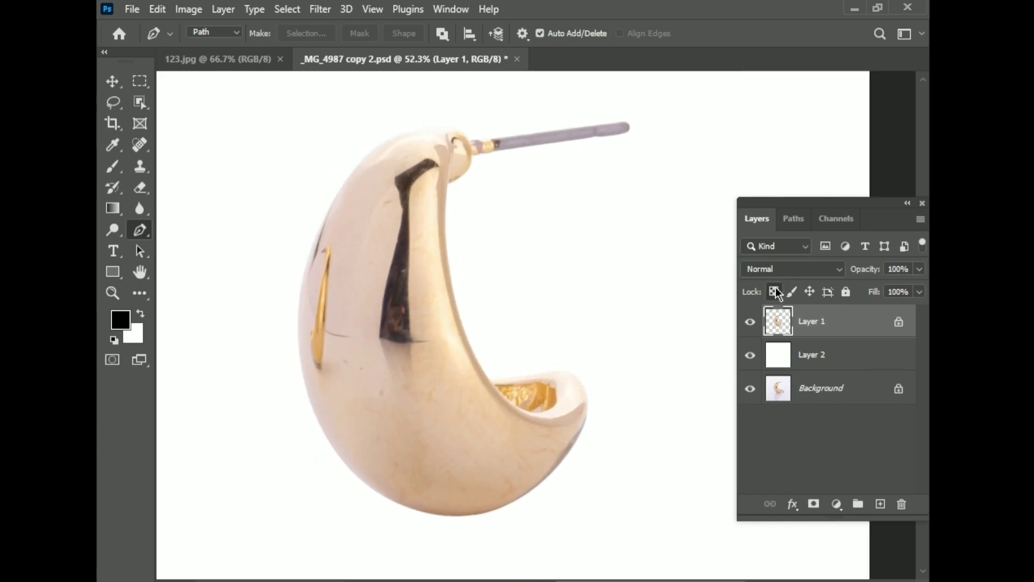
click(140, 147)
click(207, 173)
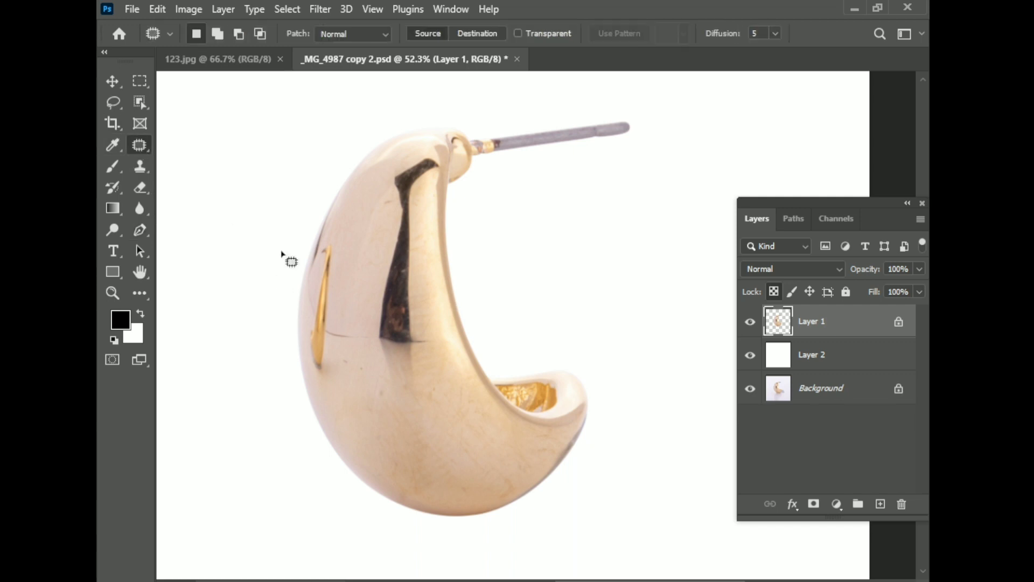
scroll(324, 248, up, 5)
mouse_move(344, 217)
mouse_down()
mouse_move(290, 484)
mouse_move(328, 556)
mouse_move(353, 478)
mouse_move(365, 324)
mouse_up()
drag(346, 217, 351, 216)
mouse_move(344, 379)
mouse_down()
mouse_move(394, 381)
mouse_move(415, 363)
mouse_move(399, 367)
mouse_up()
scroll(379, 372, down, 2)
scroll(351, 377, down, 2)
key(ctrl+d)
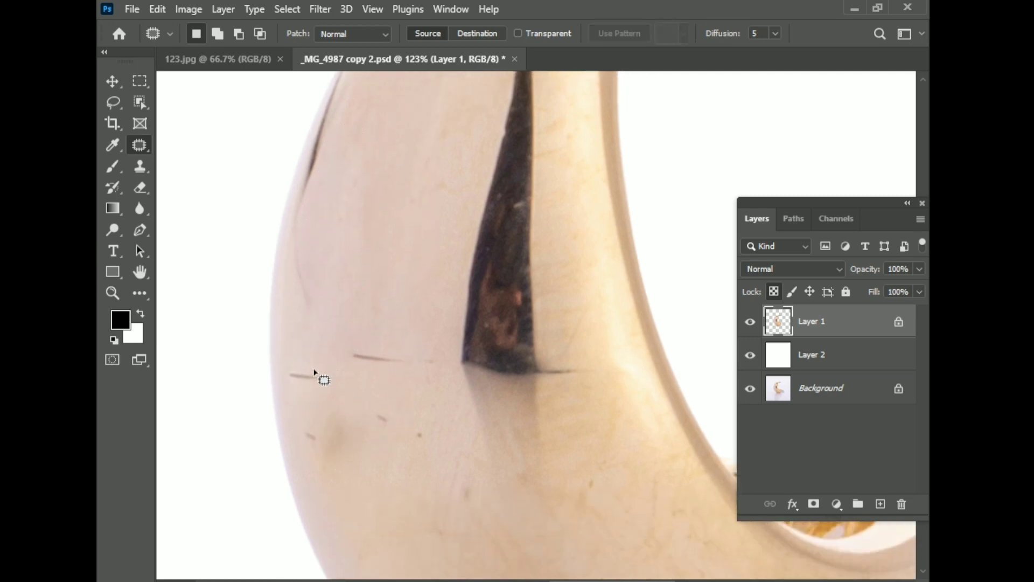
Patch out the scratch line and a small dark spot on the earring's surface
drag(318, 374, 288, 366)
mouse_move(341, 390)
mouse_down()
mouse_move(320, 330)
mouse_move(405, 351)
mouse_move(388, 319)
mouse_up()
scroll(385, 366, down, 2)
key(ctrl+d)
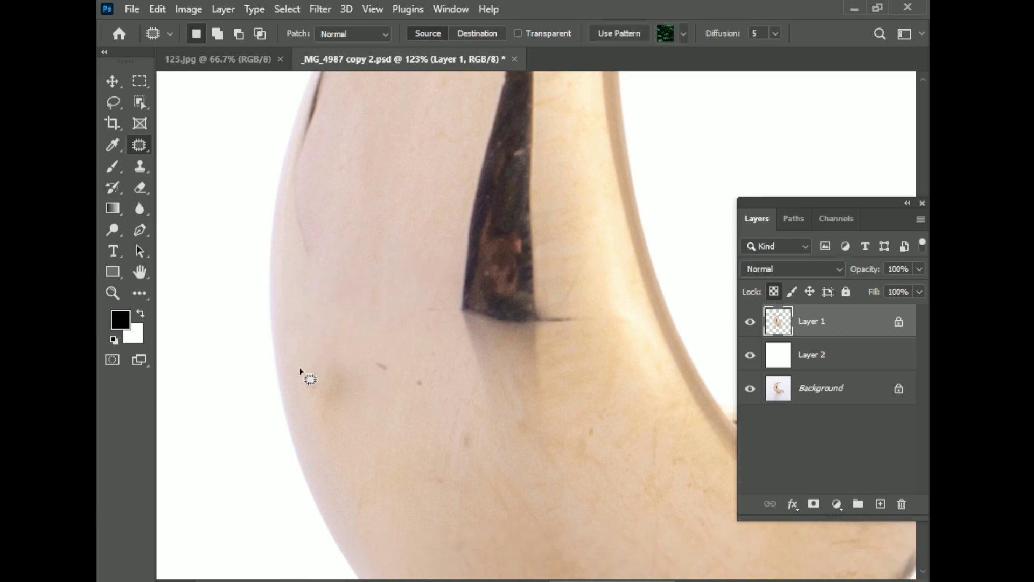
mouse_move(308, 366)
mouse_down()
mouse_move(339, 354)
mouse_move(382, 380)
mouse_move(393, 340)
mouse_up()
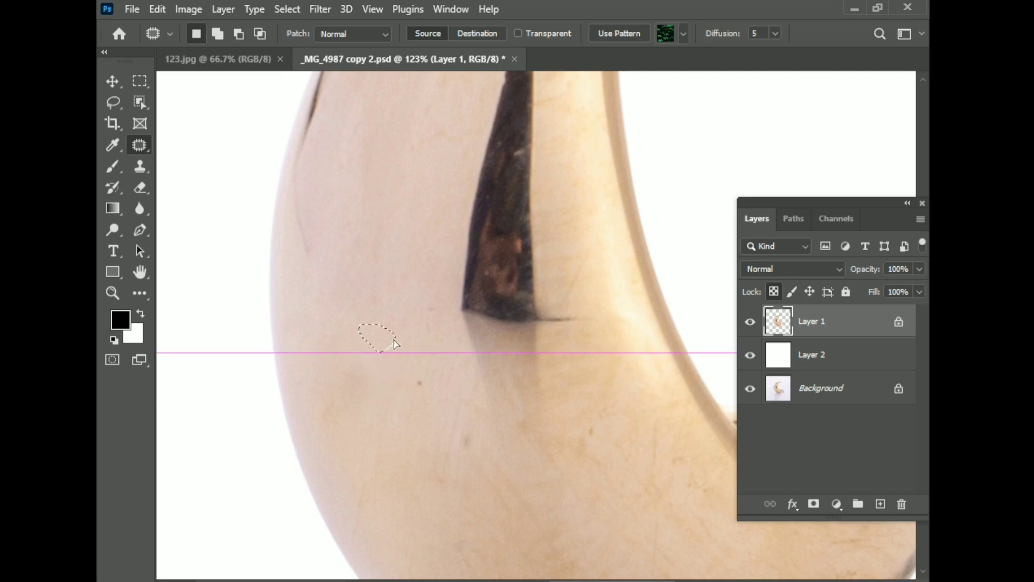
mouse_move(441, 404)
mouse_down()
mouse_move(423, 376)
mouse_move(496, 408)
mouse_up()
scroll(431, 409, down, 2)
key(ctrl+d)
key(ctrl+d)
key(ctrl+s)
scroll(302, 152, down, 5)
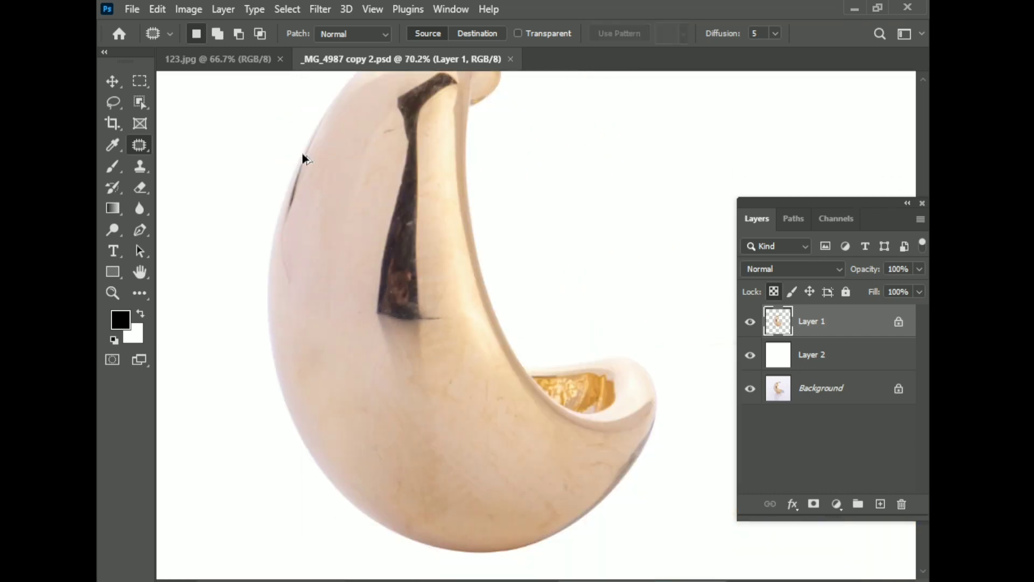
scroll(451, 163, up, 2)
scroll(410, 216, up, 1)
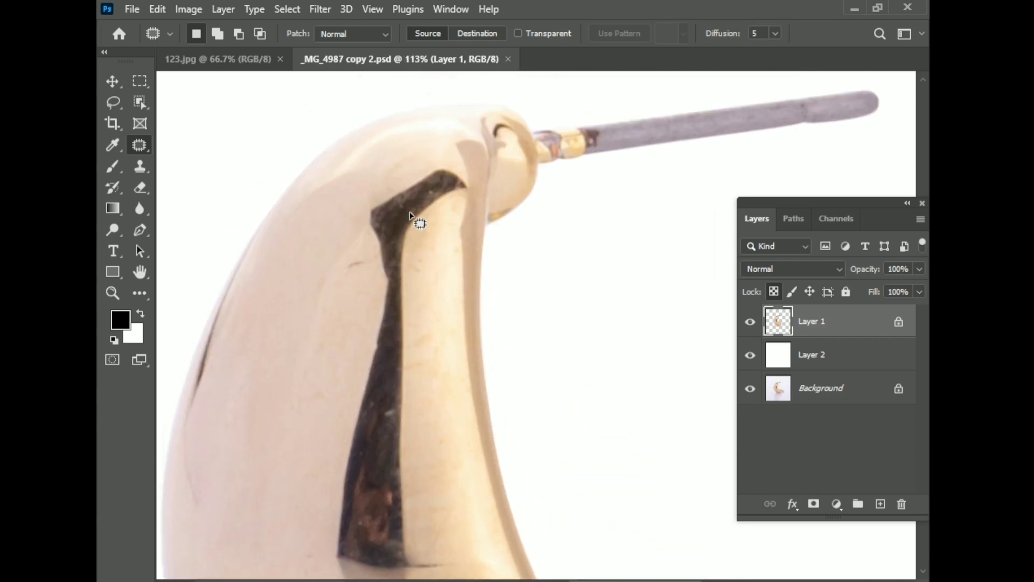
Patch the dark reflections near the top and below the pin with lighter gold
mouse_move(444, 208)
mouse_down()
mouse_move(467, 194)
mouse_move(429, 258)
mouse_move(284, 391)
mouse_move(282, 364)
mouse_up()
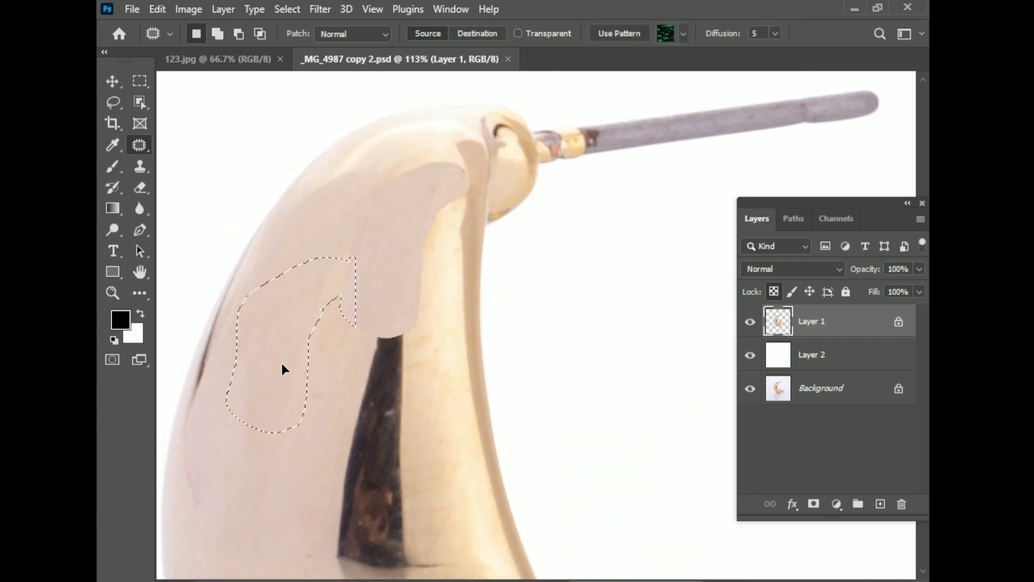
key(ctrl+d)
scroll(345, 399, down, 1)
scroll(366, 323, down, 1)
drag(377, 279, 326, 387)
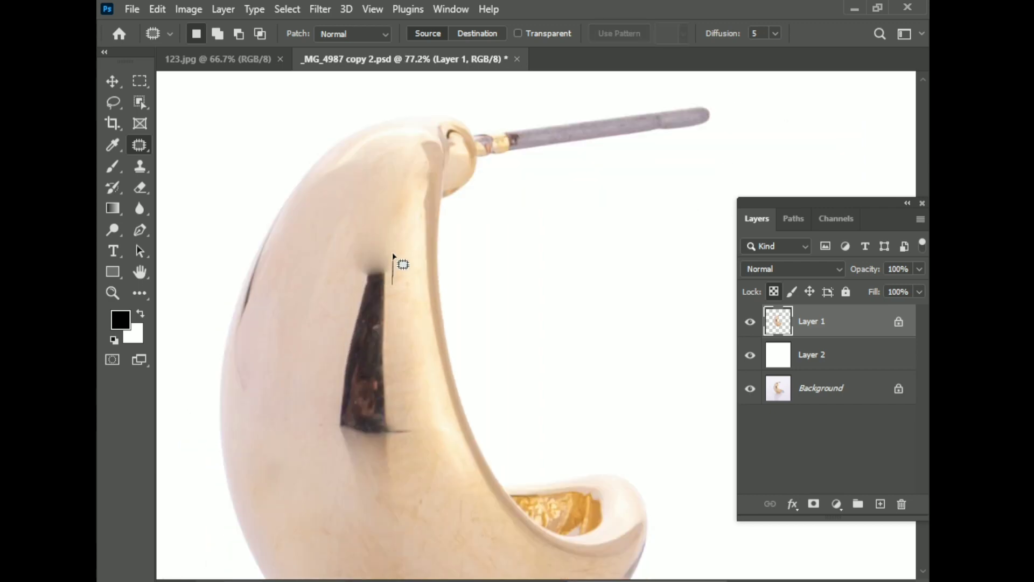
mouse_move(407, 469)
mouse_down()
mouse_move(404, 277)
mouse_move(319, 381)
mouse_up()
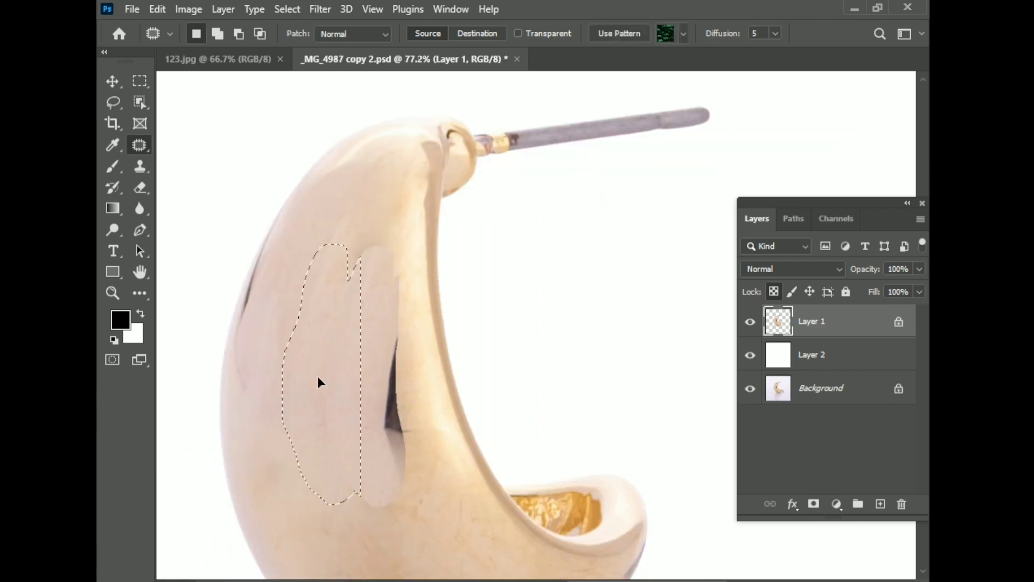
key(ctrl+d)
Patch out a small dimple on the surface and review the result
scroll(375, 422, down, 1)
mouse_move(404, 363)
mouse_down()
mouse_move(423, 374)
mouse_move(447, 444)
mouse_up()
key(ctrl+d)
scroll(390, 296, down, 1)
scroll(386, 219, down, 1)
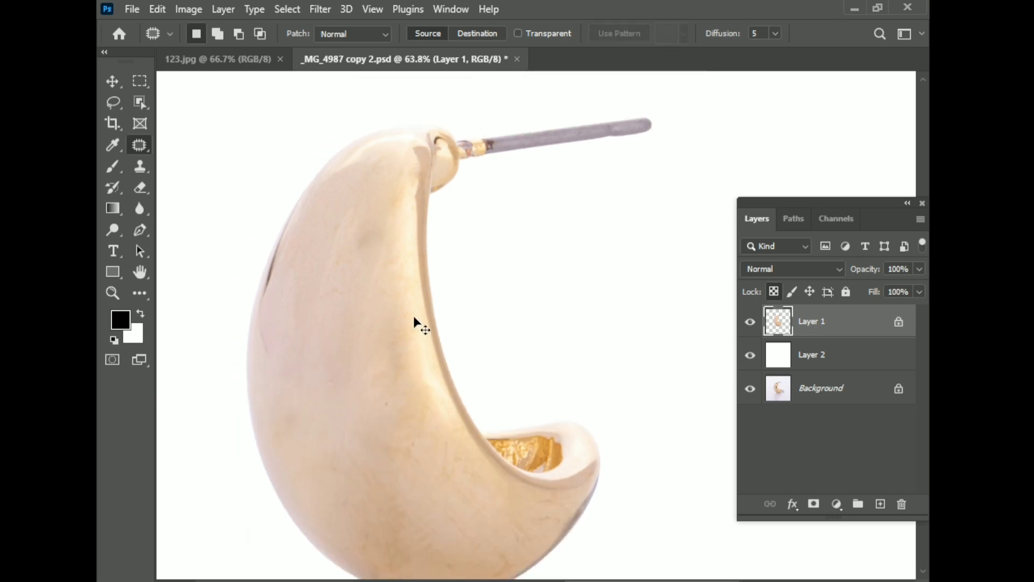
scroll(425, 350, down, 2)
scroll(399, 312, up, 1)
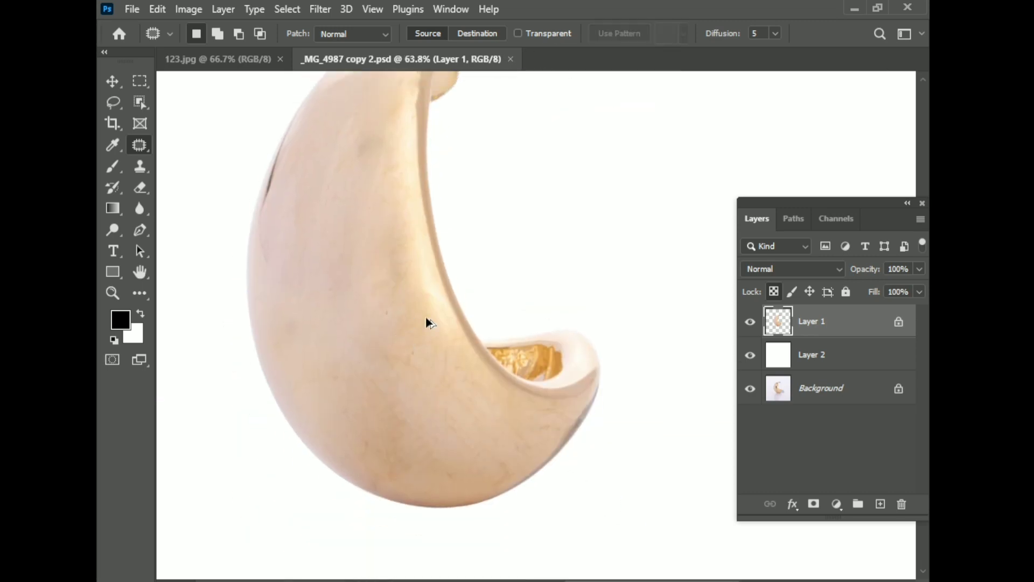
scroll(426, 316, up, 3)
scroll(485, 307, down, 3)
scroll(492, 411, up, 1)
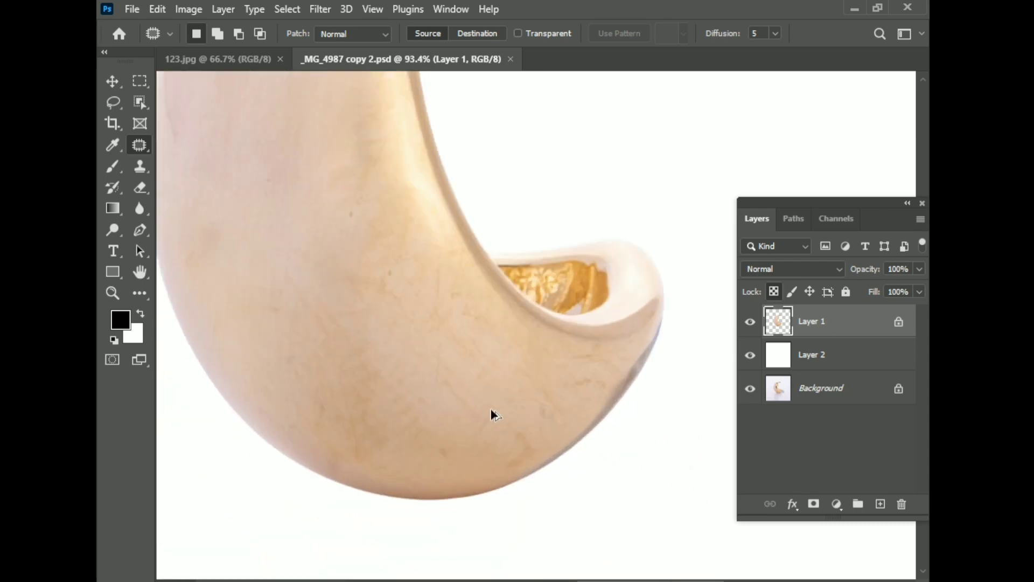
scroll(282, 499, up, 2)
Patch out blemishes on the earring's lower bulge and lower curve
scroll(369, 407, up, 1)
mouse_move(370, 408)
mouse_down()
mouse_move(397, 452)
mouse_move(554, 399)
mouse_move(516, 459)
mouse_move(587, 382)
mouse_up()
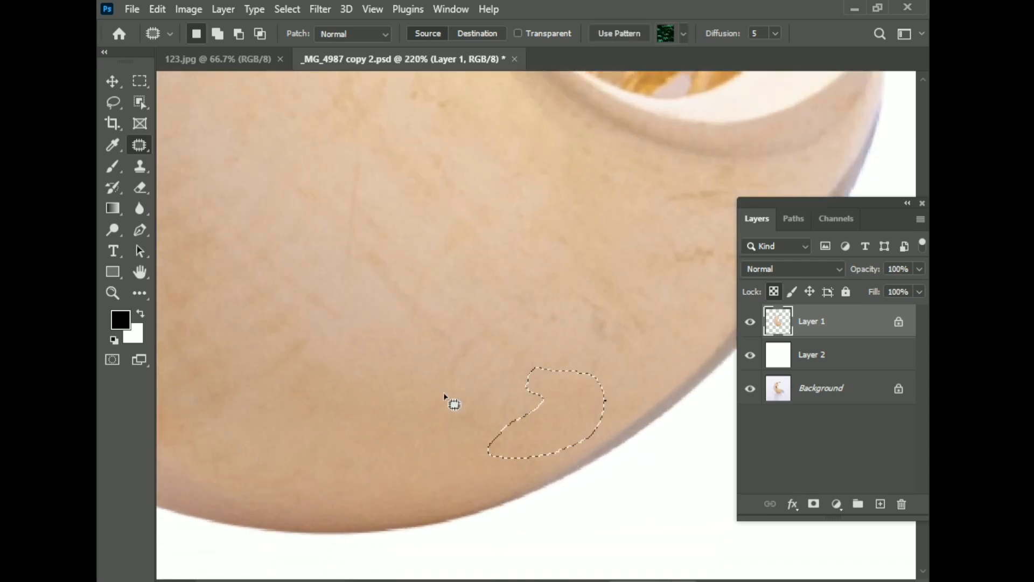
scroll(377, 401, down, 1)
drag(595, 276, 605, 296)
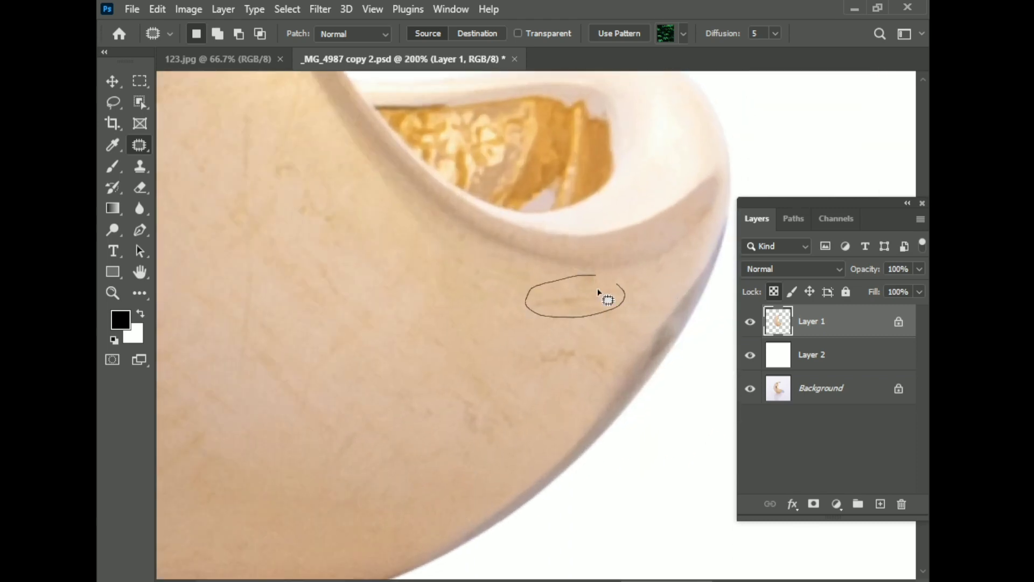
mouse_move(596, 338)
mouse_down()
mouse_move(539, 384)
mouse_move(593, 357)
mouse_move(429, 403)
mouse_move(509, 410)
mouse_up()
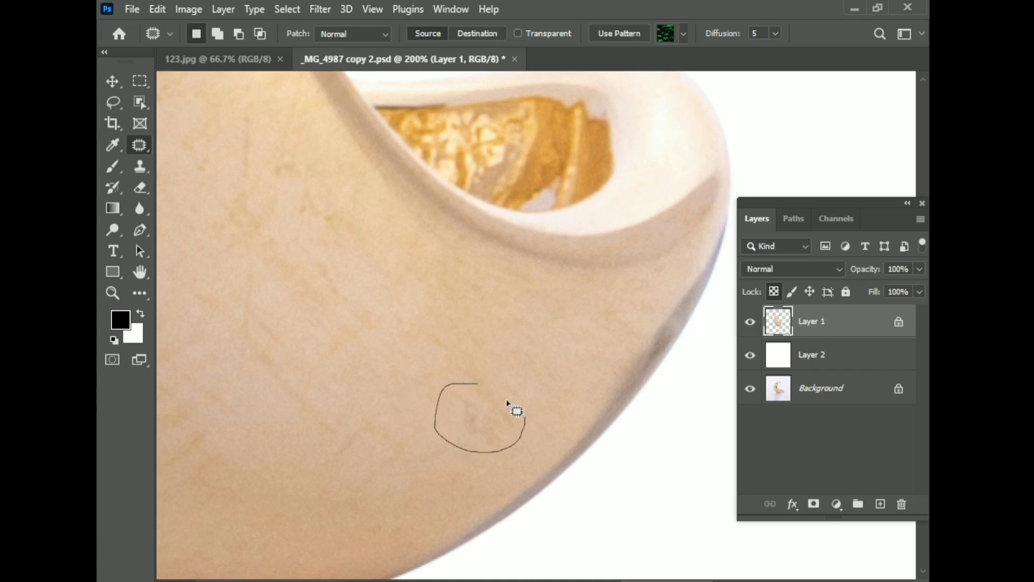
scroll(615, 367, down, 5)
scroll(352, 261, down, 3)
scroll(352, 261, up, 3)
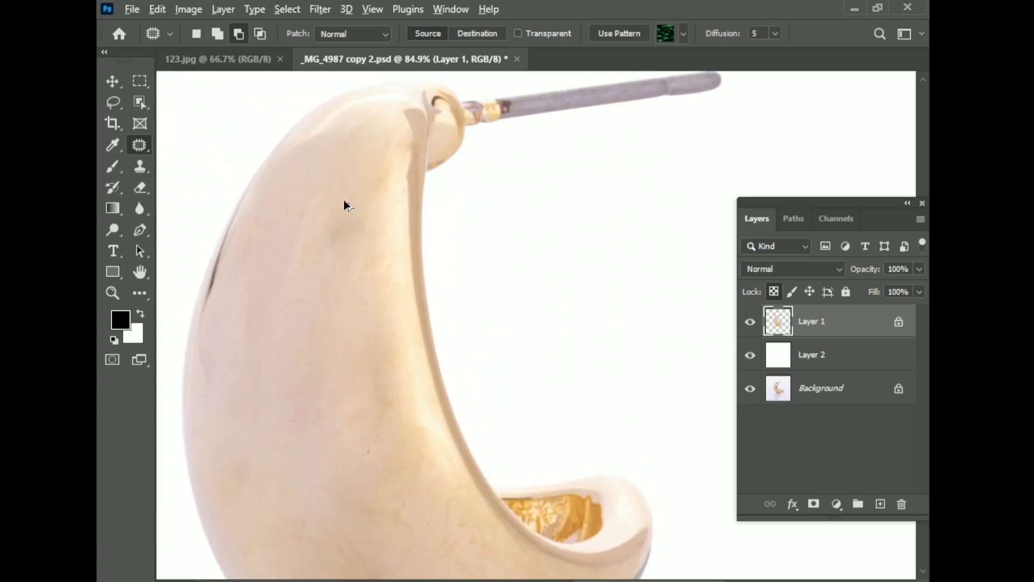
scroll(323, 221, up, 4)
Patch small blemishes and a blotch low on the shell
mouse_move(345, 208)
mouse_down()
mouse_move(385, 214)
mouse_move(345, 208)
mouse_up()
scroll(404, 261, down, 3)
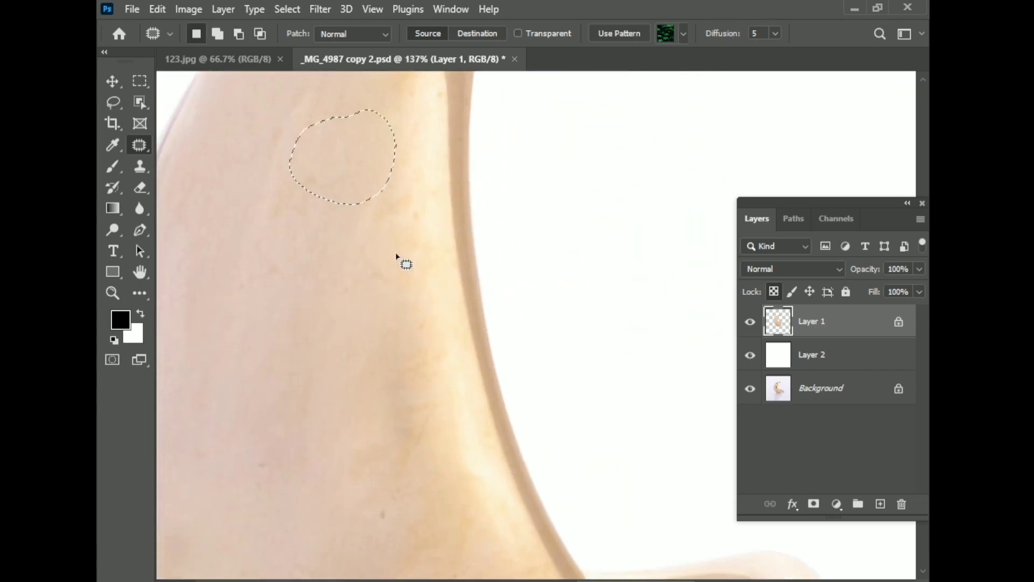
drag(372, 258, 393, 284)
scroll(396, 361, down, 3)
scroll(396, 361, down, 5)
mouse_move(450, 317)
mouse_down()
mouse_move(485, 363)
mouse_move(455, 319)
mouse_up()
scroll(469, 445, down, 1)
scroll(341, 371, down, 3)
mouse_move(340, 370)
mouse_down()
mouse_move(381, 488)
mouse_move(270, 226)
mouse_move(286, 267)
mouse_up()
Patch another spot and an oval blotch on the shell
scroll(285, 267, up, 3)
drag(380, 163, 385, 161)
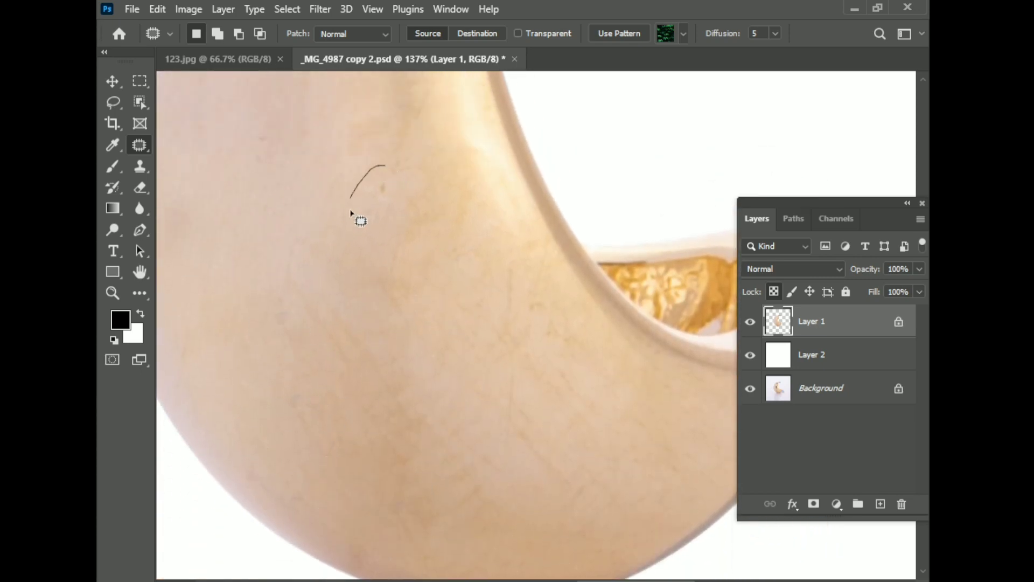
mouse_move(545, 286)
mouse_down()
mouse_move(549, 300)
mouse_move(532, 285)
mouse_up()
scroll(410, 379, down, 1)
key(ctrl+d)
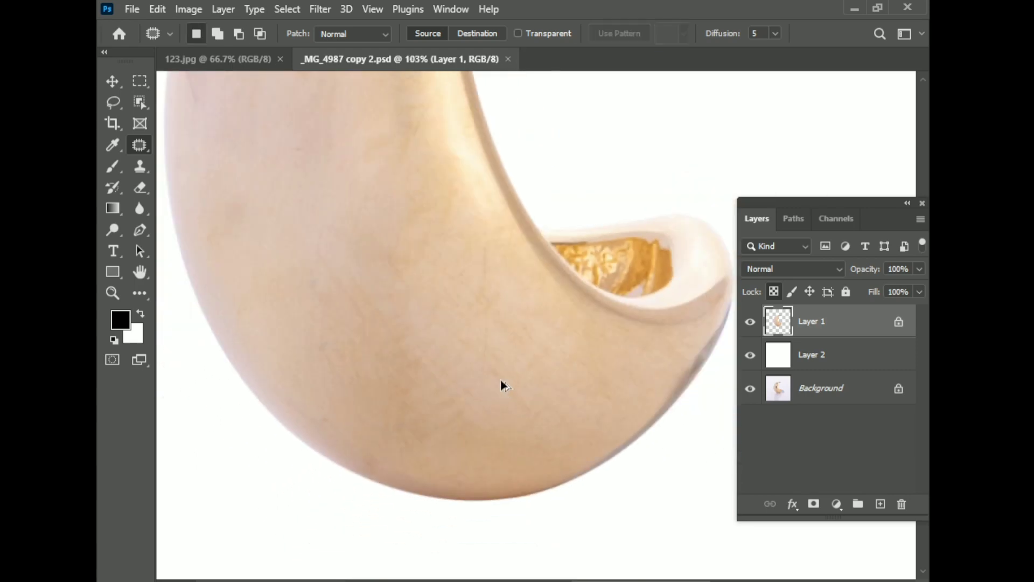
Patch the crack on the shell and a blemish near its top
scroll(301, 302, up, 1)
mouse_move(276, 240)
mouse_down()
mouse_move(265, 404)
mouse_move(280, 237)
mouse_move(342, 314)
mouse_up()
key(ctrl+d)
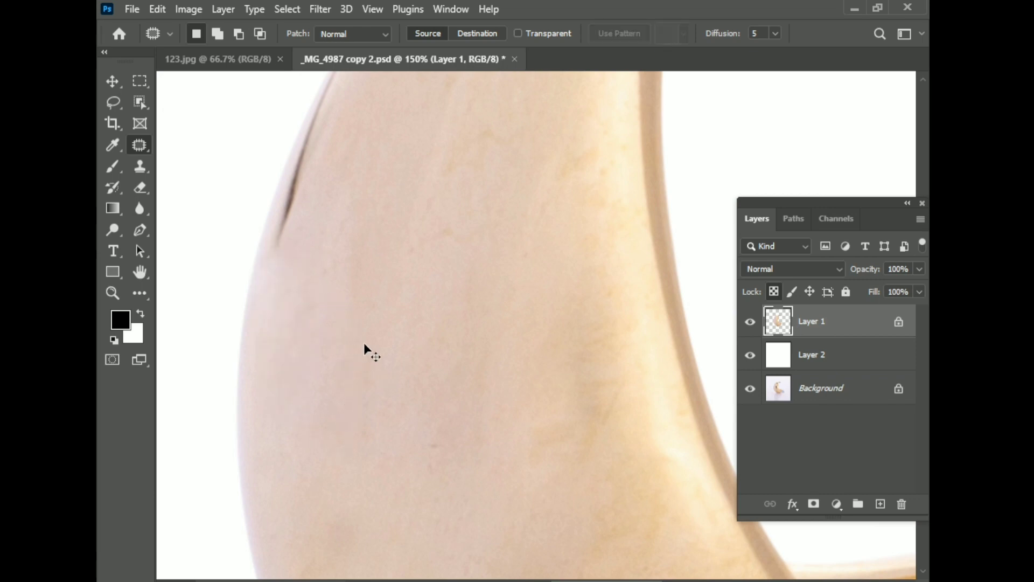
scroll(295, 327, down, 3)
scroll(374, 205, up, 3)
mouse_move(354, 203)
mouse_down()
mouse_move(347, 383)
mouse_move(347, 307)
mouse_up()
drag(440, 246, 418, 214)
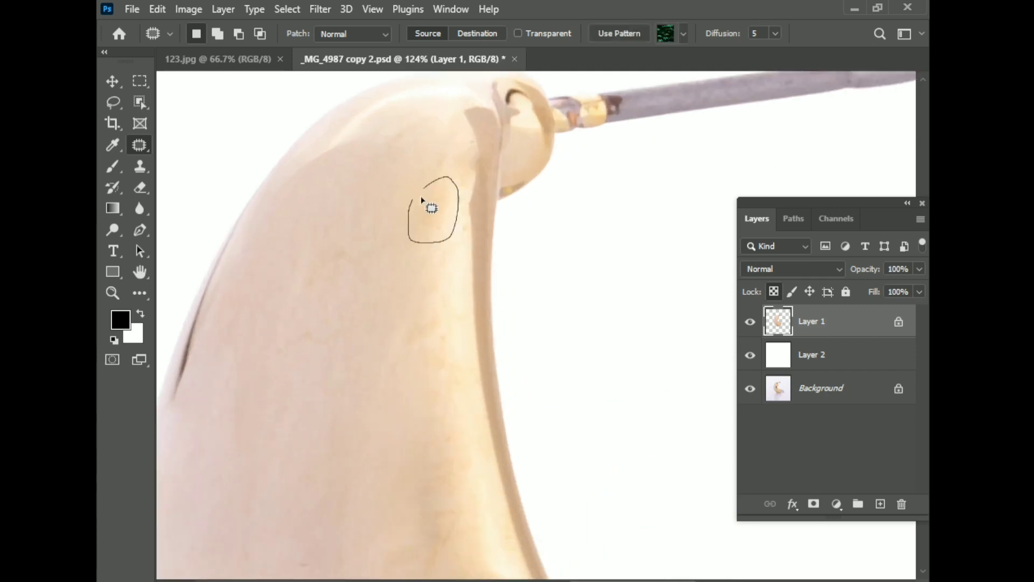
key(ctrl+d)
key(ctrl+s)
Patch one more mark on the upper shell and review the cleaned surface
scroll(365, 272, down, 5)
scroll(413, 370, up, 5)
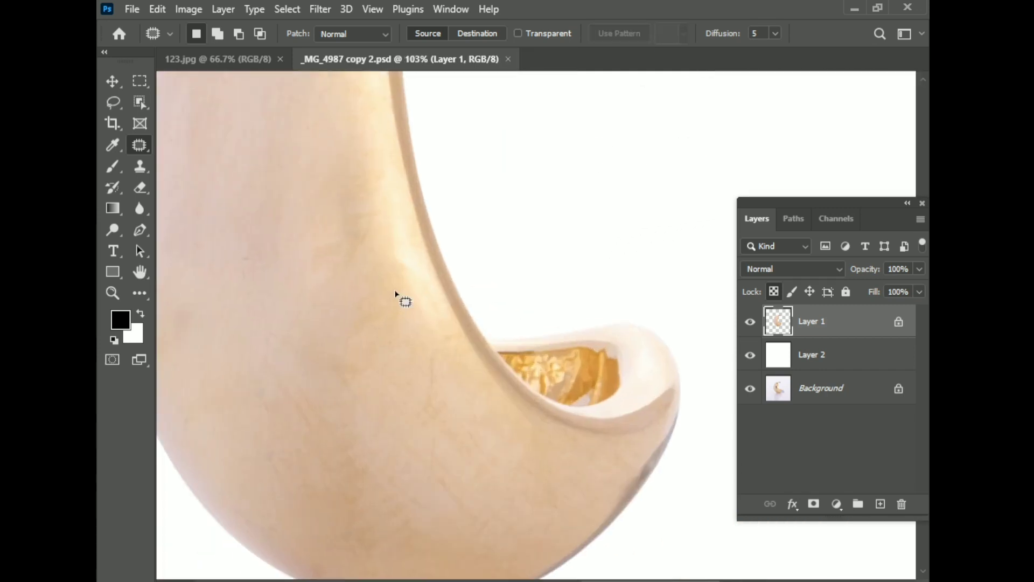
scroll(594, 313, down, 2)
scroll(644, 312, up, 2)
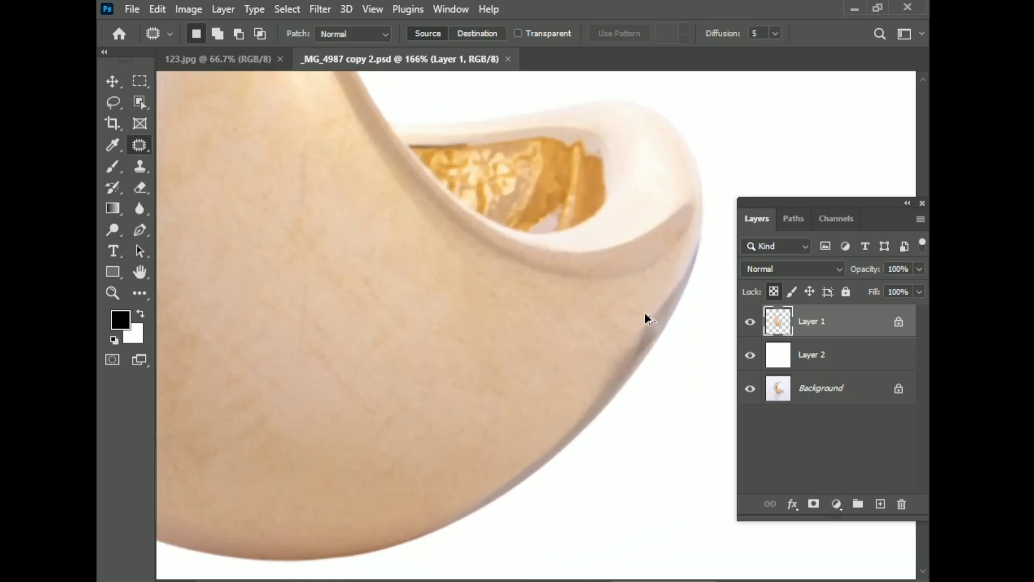
scroll(644, 312, up, 1)
scroll(318, 234, up, 4)
drag(375, 163, 426, 215)
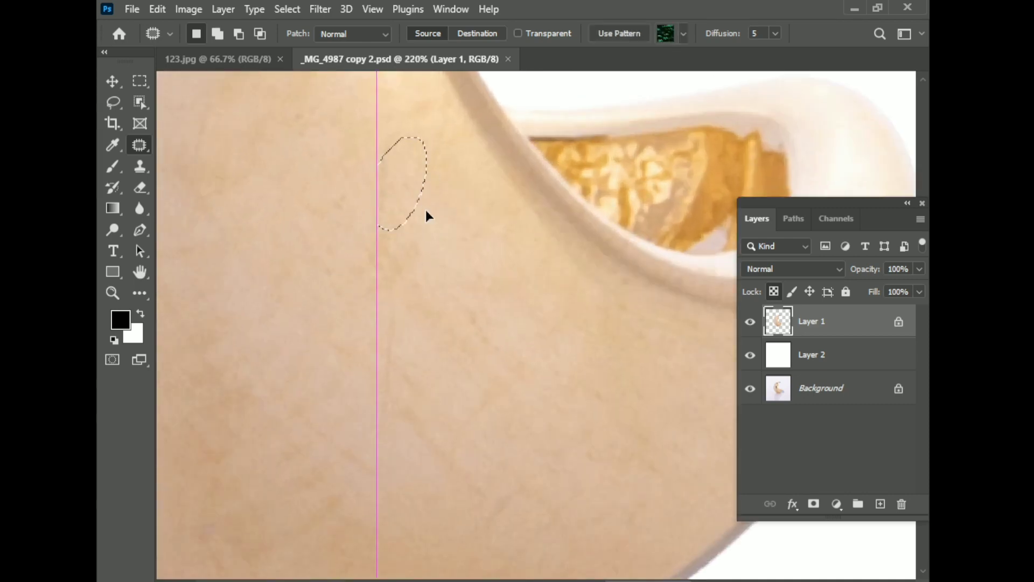
scroll(490, 266, down, 3)
key(ctrl+d)
scroll(444, 284, down, 2)
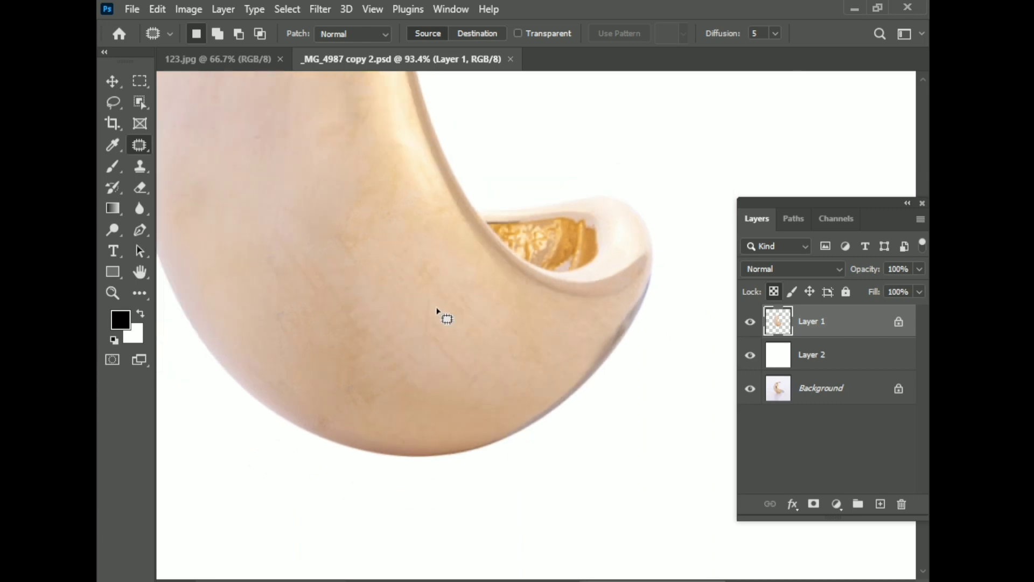
scroll(452, 302, down, 2)
scroll(443, 297, up, 2)
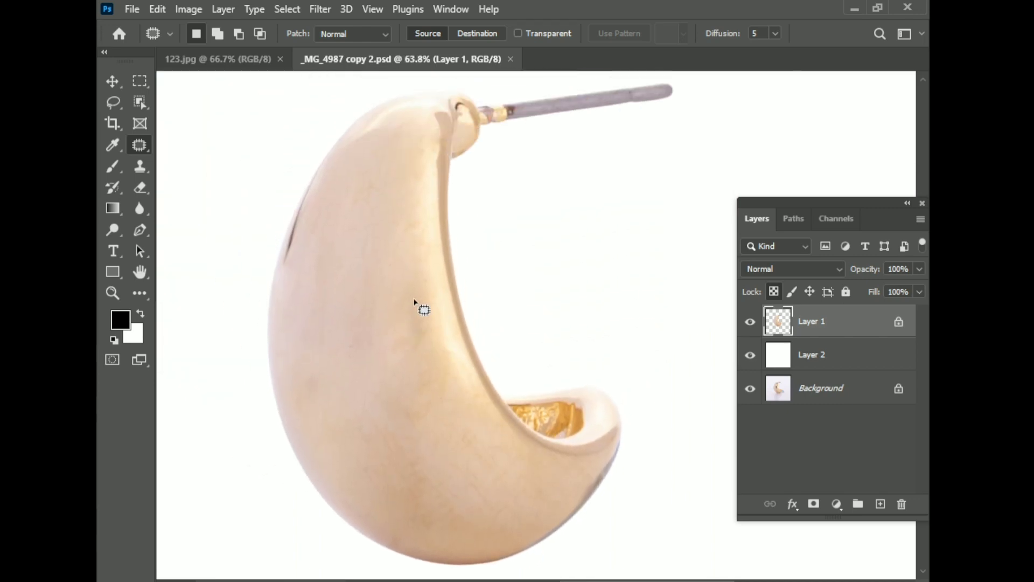
scroll(418, 304, up, 1)
scroll(544, 227, up, 1)
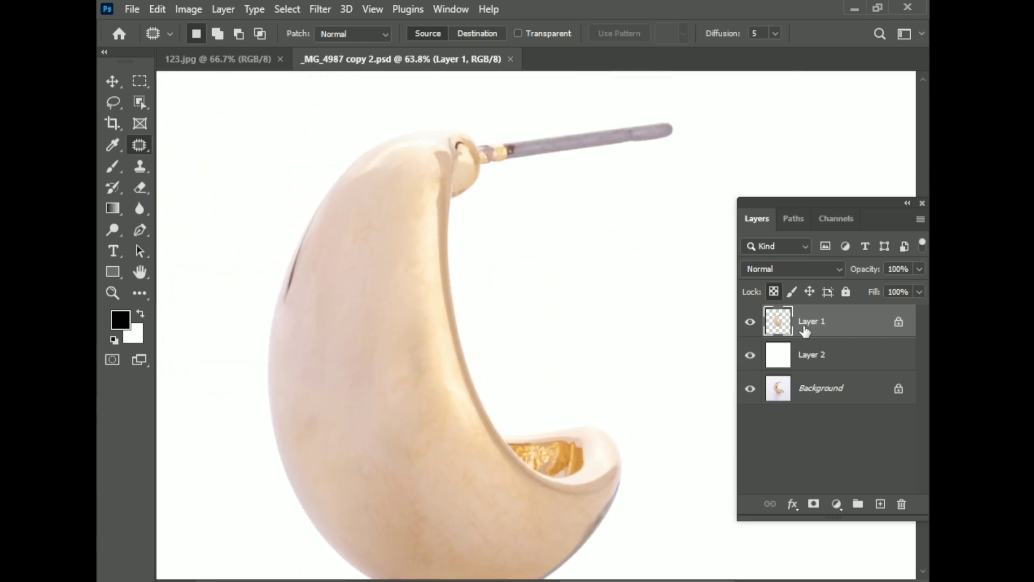
Load the pin's Path 2 as a selection with a 1.5-pixel feather radius
click(795, 218)
click(796, 280)
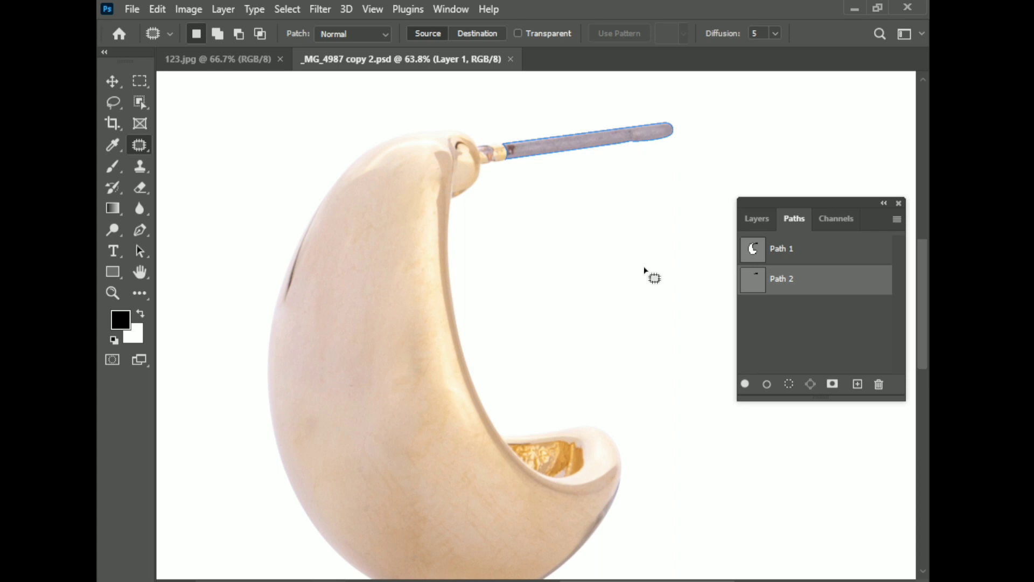
key(p)
scroll(539, 218, up, 3)
right_click(536, 210)
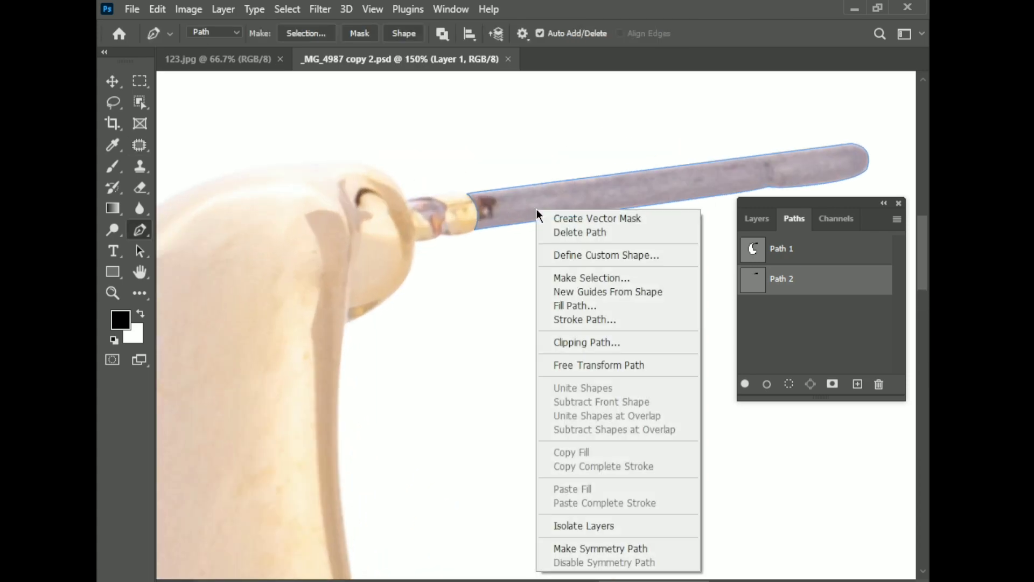
click(587, 277)
text(1.5)
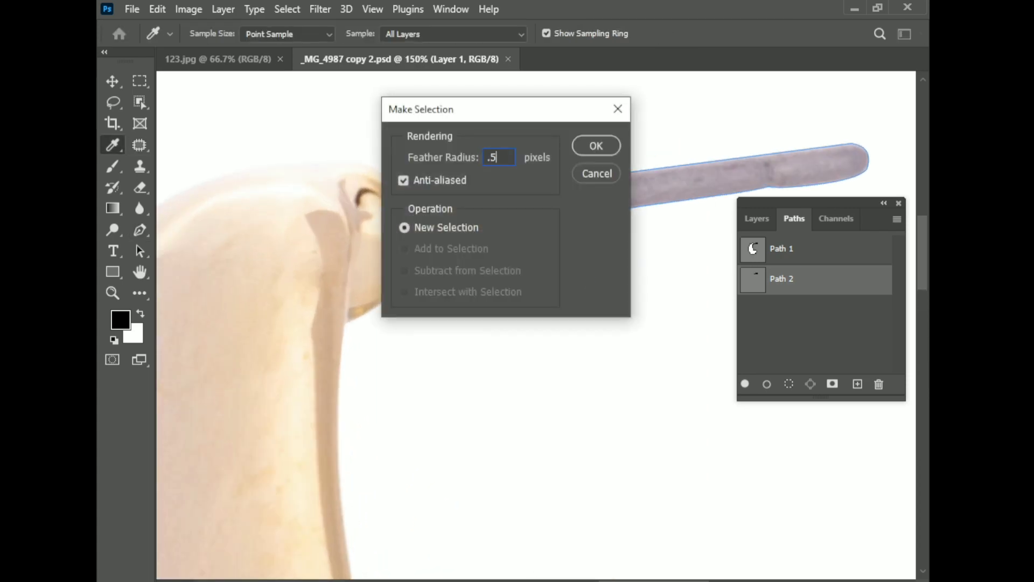
key(Return)
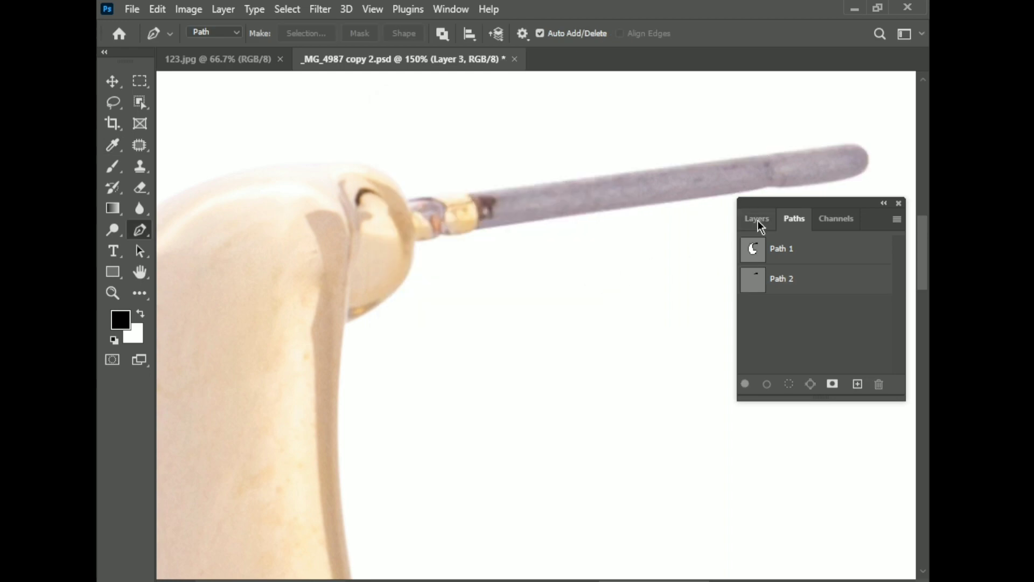
Copy the pin onto Layer 3 and fully desaturate it with the Camera Raw Filter
click(756, 218)
key(ctrl+j)
scroll(512, 307, down, 1)
scroll(512, 307, down, 2)
ctrl+click(781, 322)
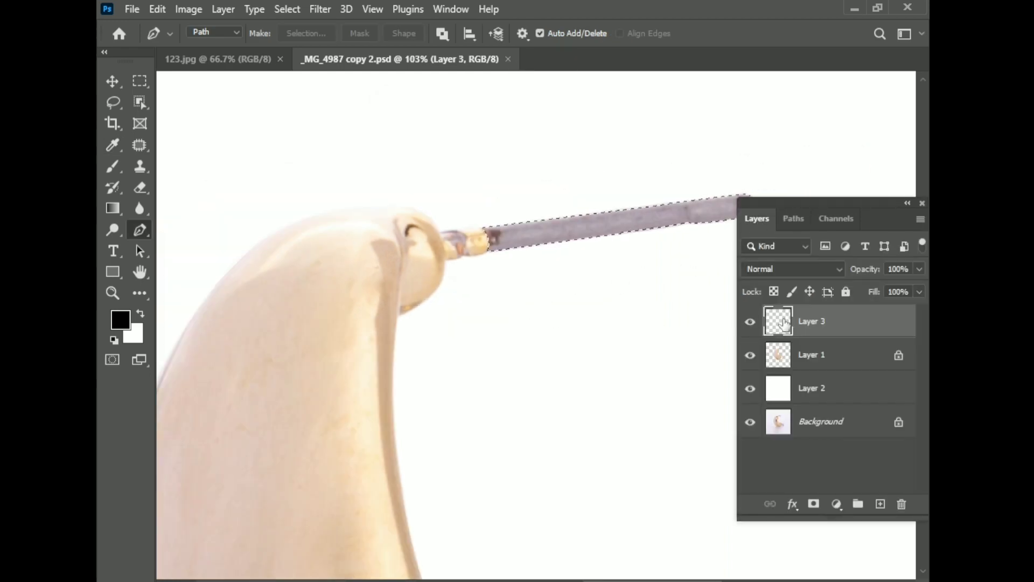
key(shift+ctrl+a)
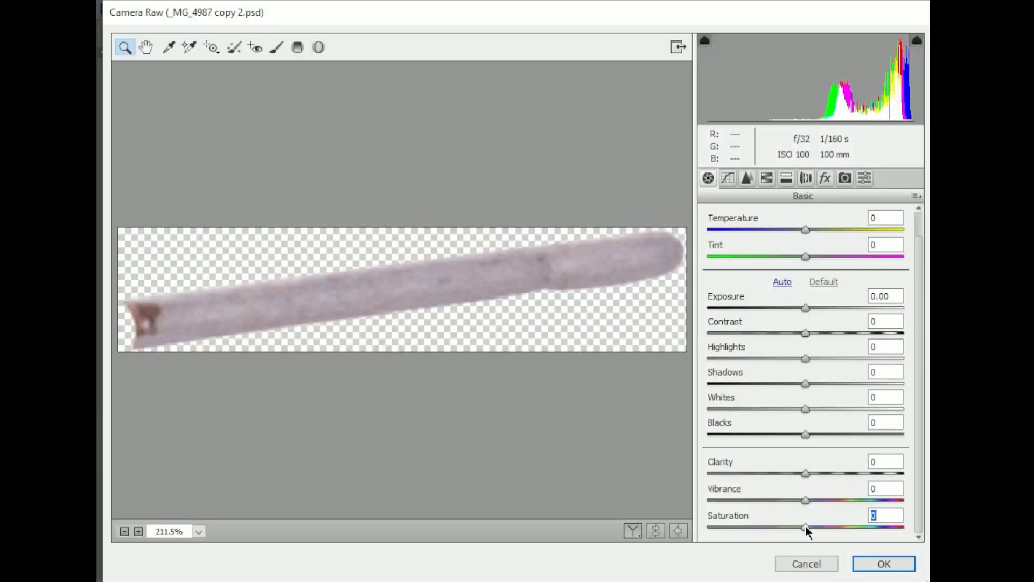
drag(806, 526, 695, 527)
click(884, 563)
key(ctrl+d)
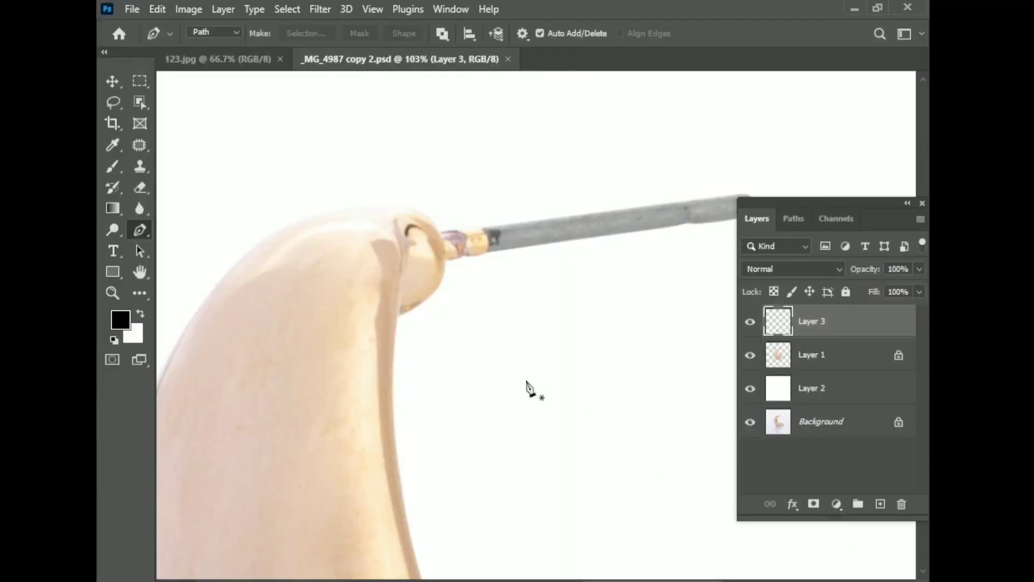
scroll(489, 312, down, 2)
scroll(489, 312, down, 2)
Duplicate Layer 1 and load the copy's pixels as a selection
click(824, 358)
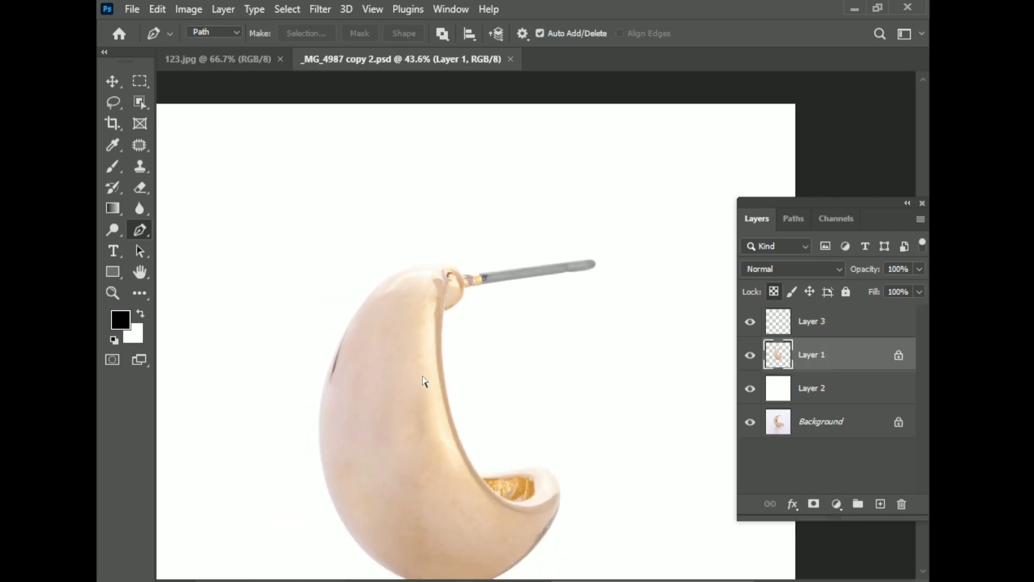
scroll(418, 367, up, 1)
scroll(418, 368, up, 2)
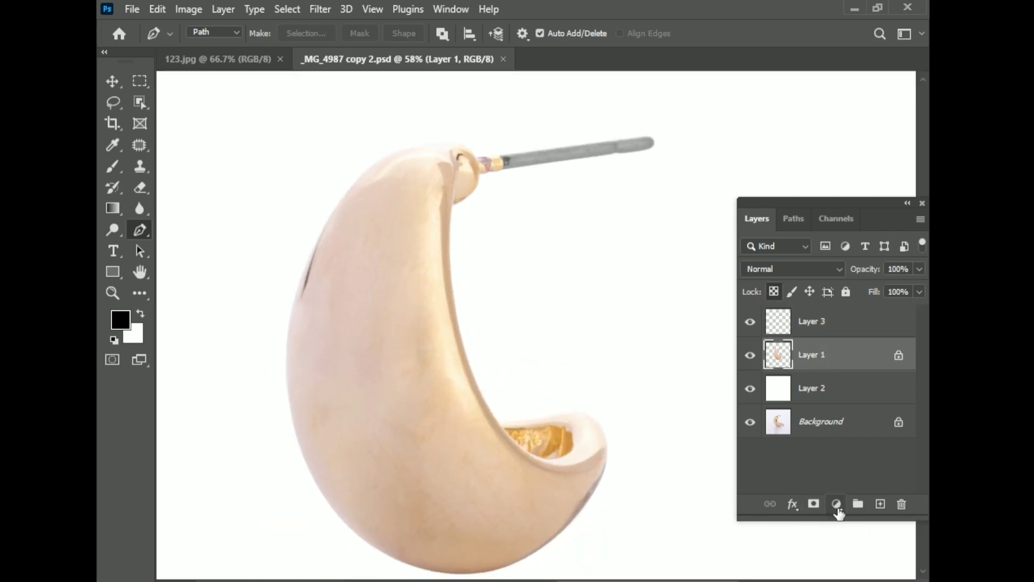
key(ctrl+j)
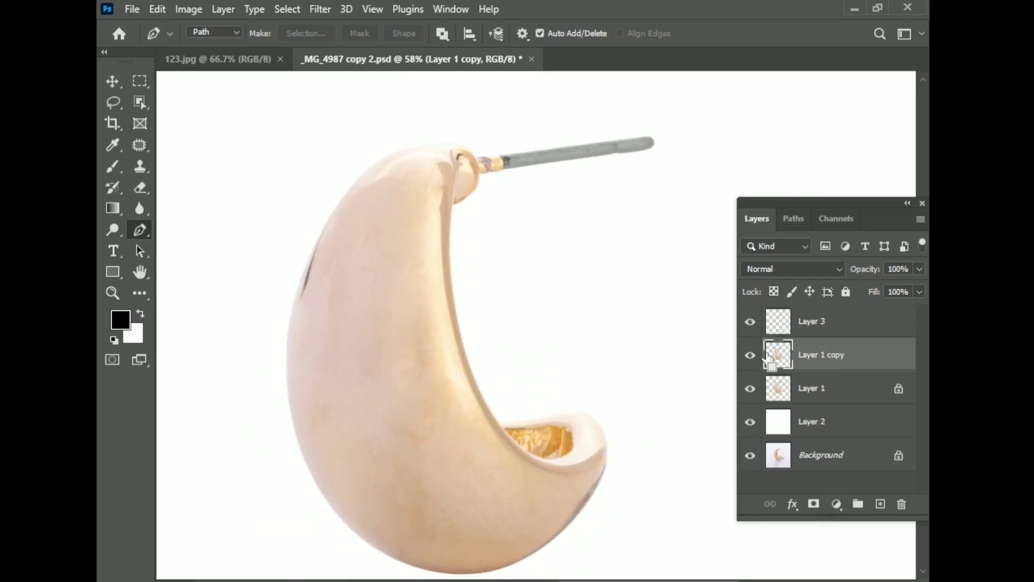
ctrl+click(770, 358)
In Camera Raw, set luminance noise reduction to 100 and clarity to about +50 on the copy
key(ctrl+shift+a)
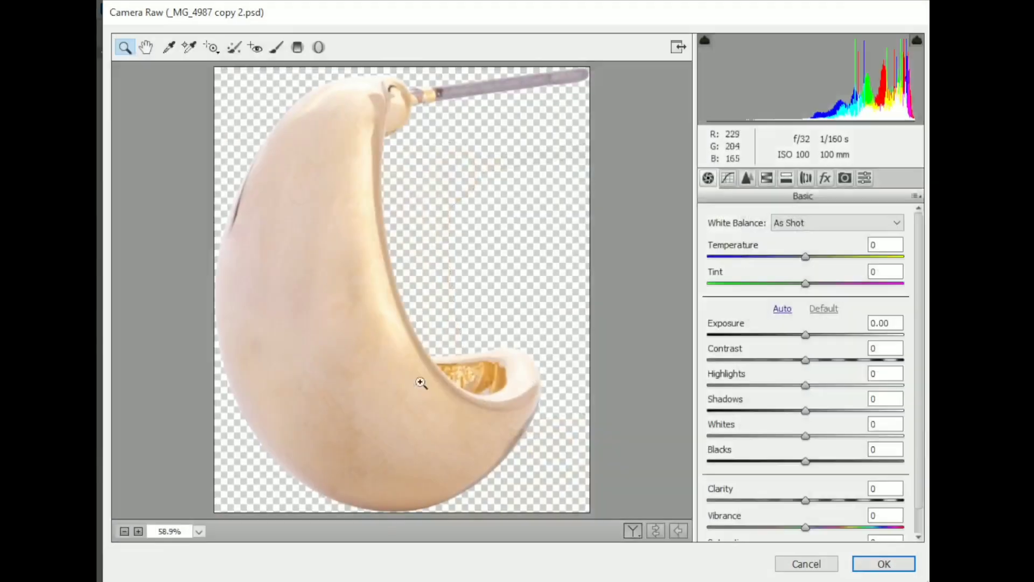
click(421, 383)
click(337, 388)
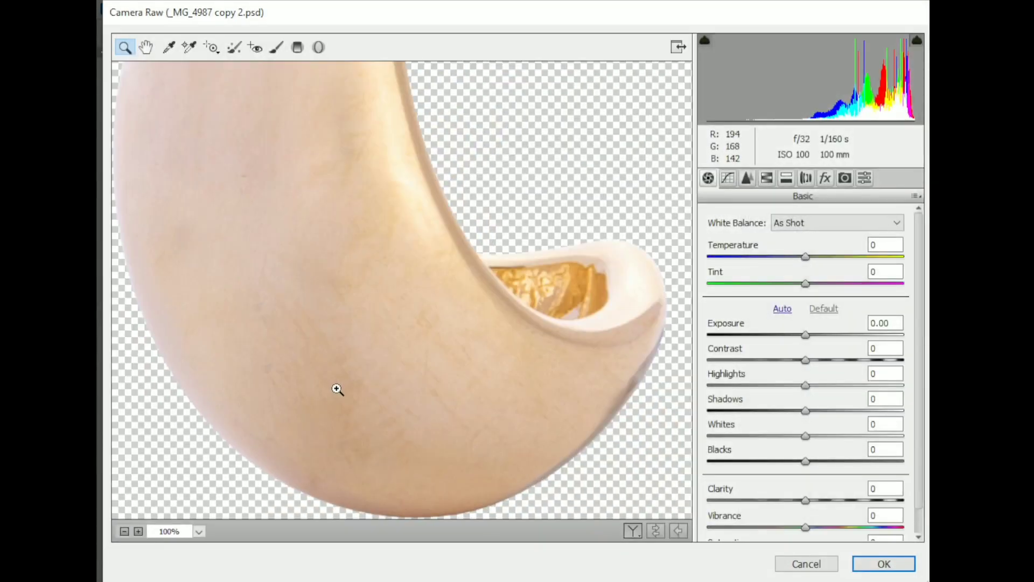
click(747, 178)
mouse_move(712, 379)
mouse_down()
mouse_move(777, 378)
mouse_move(741, 403)
mouse_up()
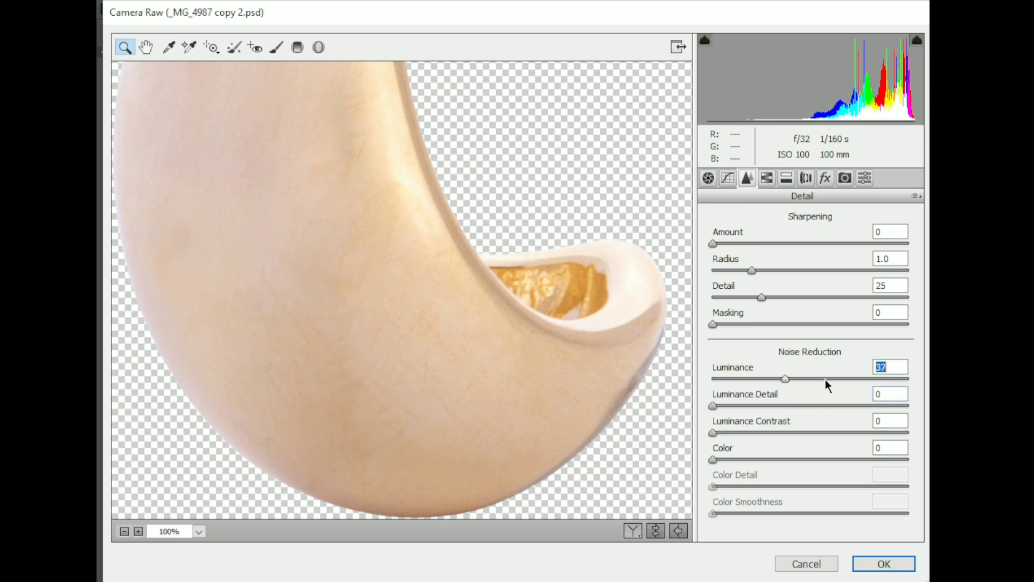
text(100)
key(Return)
click(712, 176)
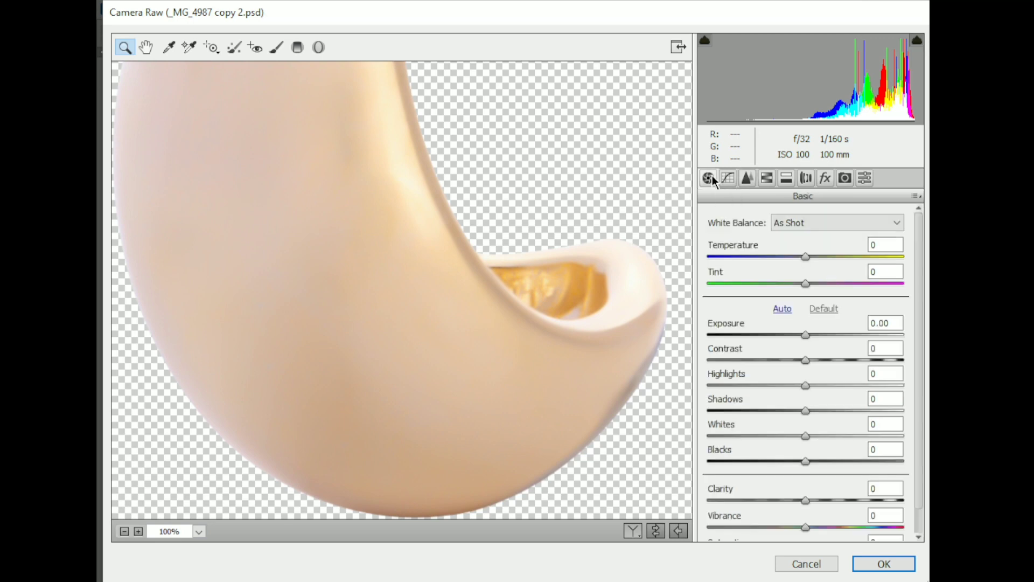
drag(806, 500, 856, 495)
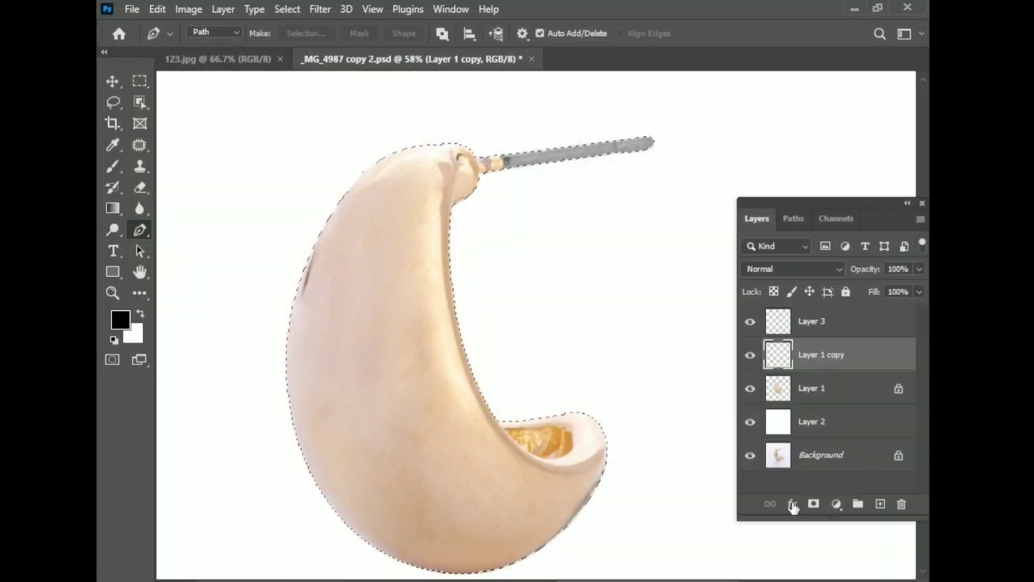
Apply the Camera Raw adjustments to Layer 1 copy
click(878, 562)
scroll(404, 333, up, 3)
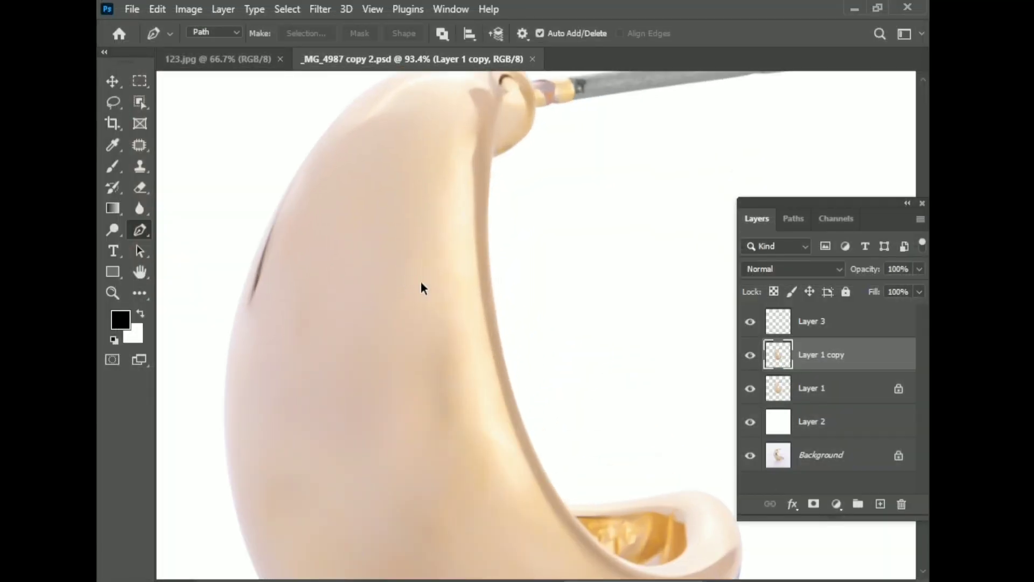
scroll(442, 324, up, 1)
scroll(447, 366, down, 3)
scroll(426, 350, up, 2)
scroll(423, 348, down, 1)
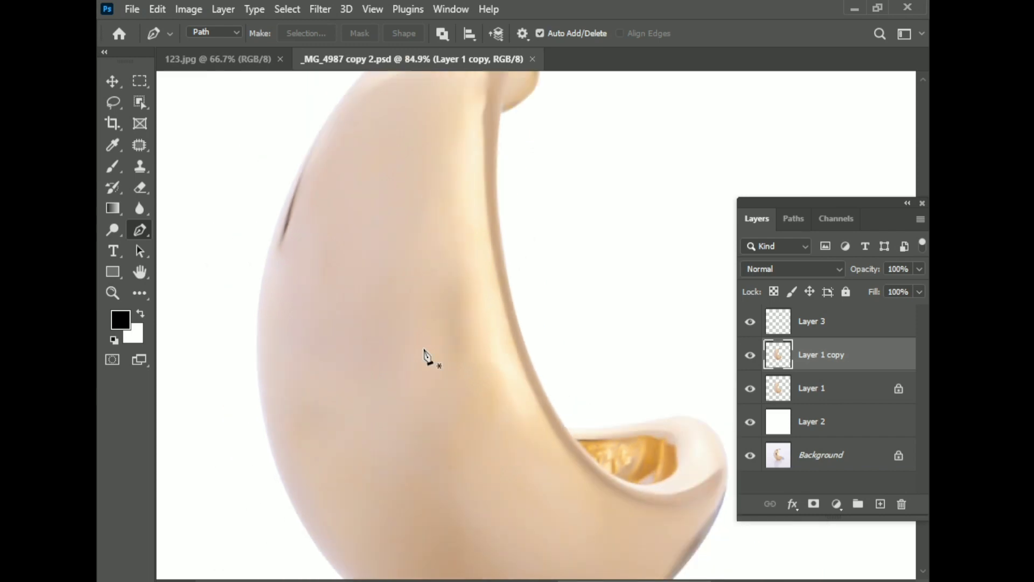
Apply Unsharp Mask with Radius 0.1 px, Threshold 0 and Amount 107%
click(318, 10)
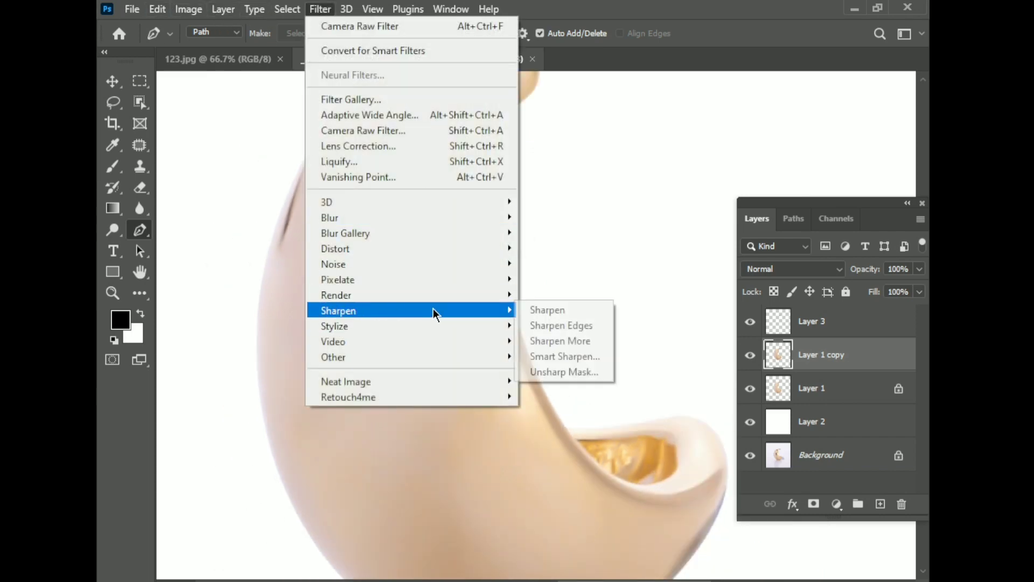
click(562, 369)
drag(489, 58, 654, 96)
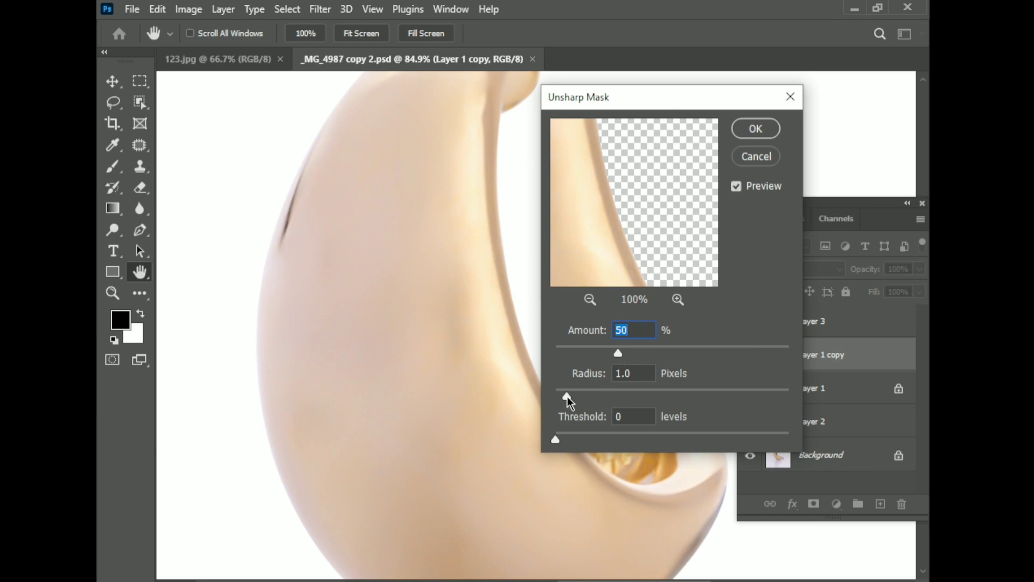
drag(567, 396, 522, 396)
ctrl+click(427, 387)
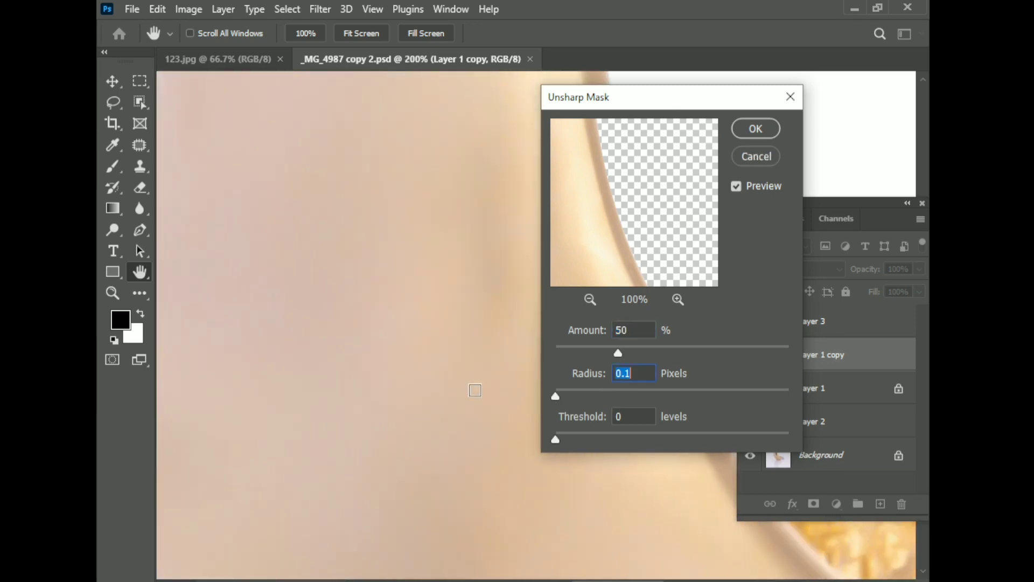
drag(439, 237, 277, 261)
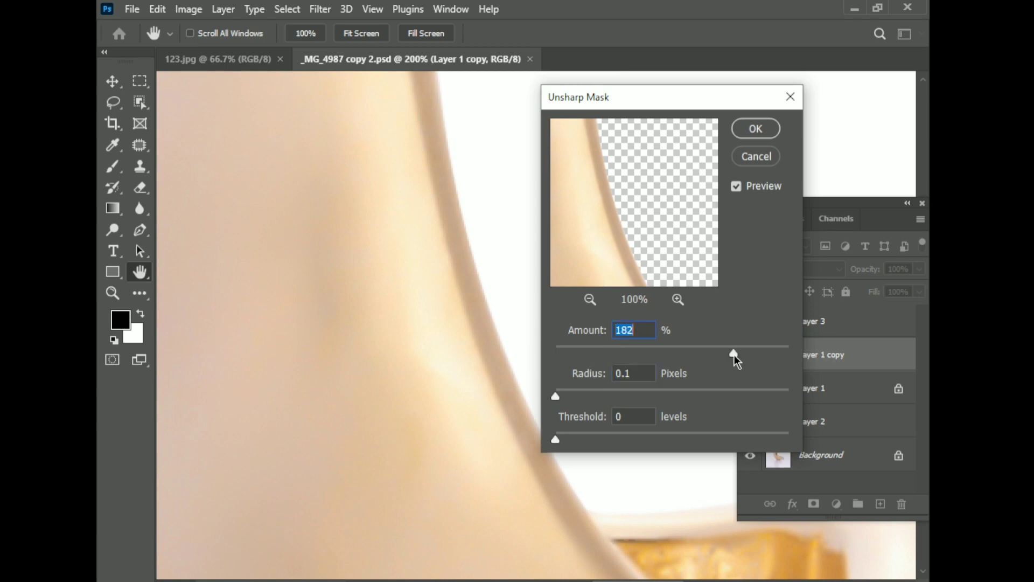
mouse_move(563, 446)
mouse_down()
mouse_move(560, 434)
mouse_move(676, 402)
mouse_move(556, 398)
mouse_up()
click(687, 353)
click(754, 131)
Save the document and toggle the sharpened earring layer to compare before and after
key(p)
key(ctrl+0)
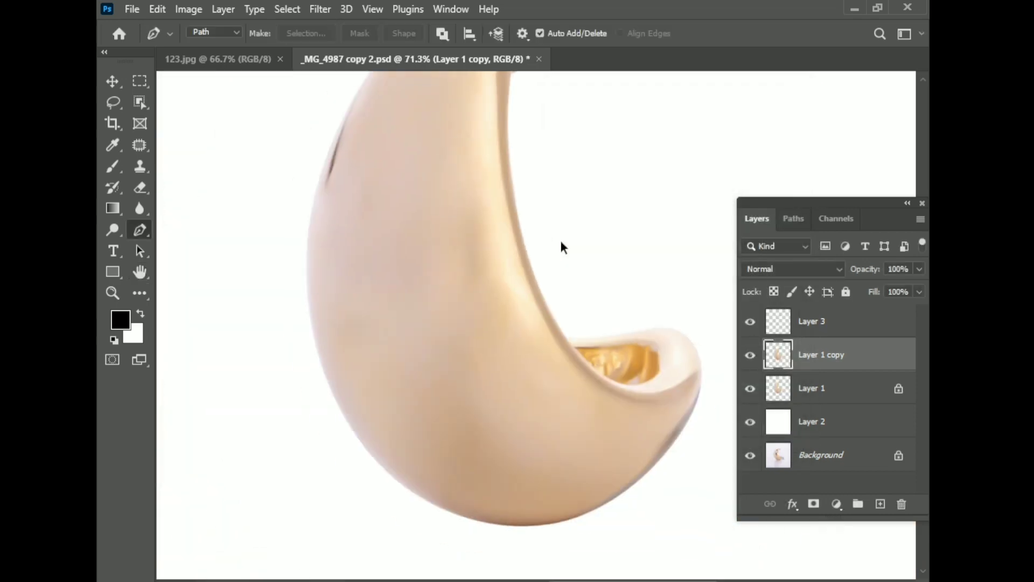
key(ctrl+s)
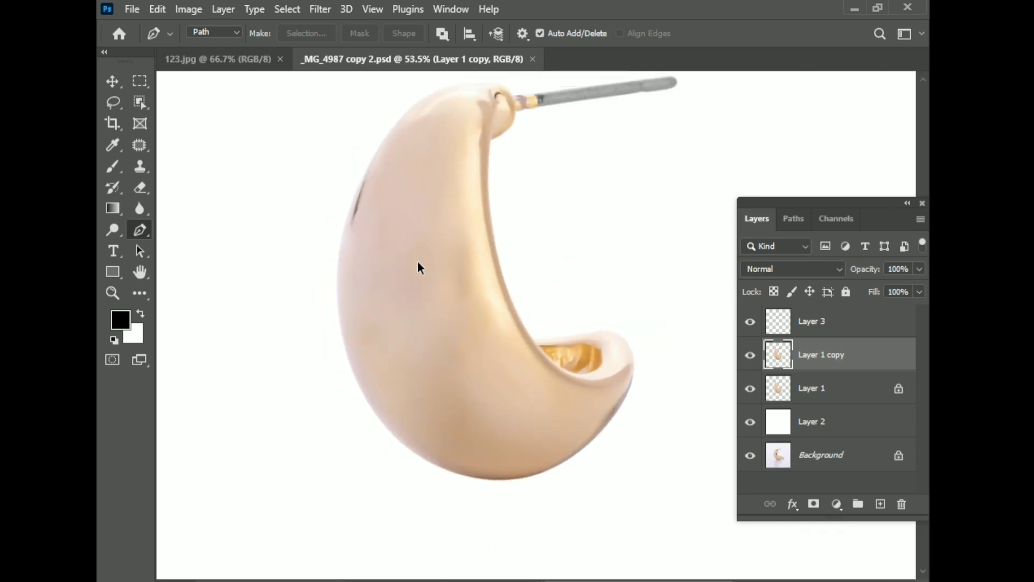
scroll(419, 265, down, 2)
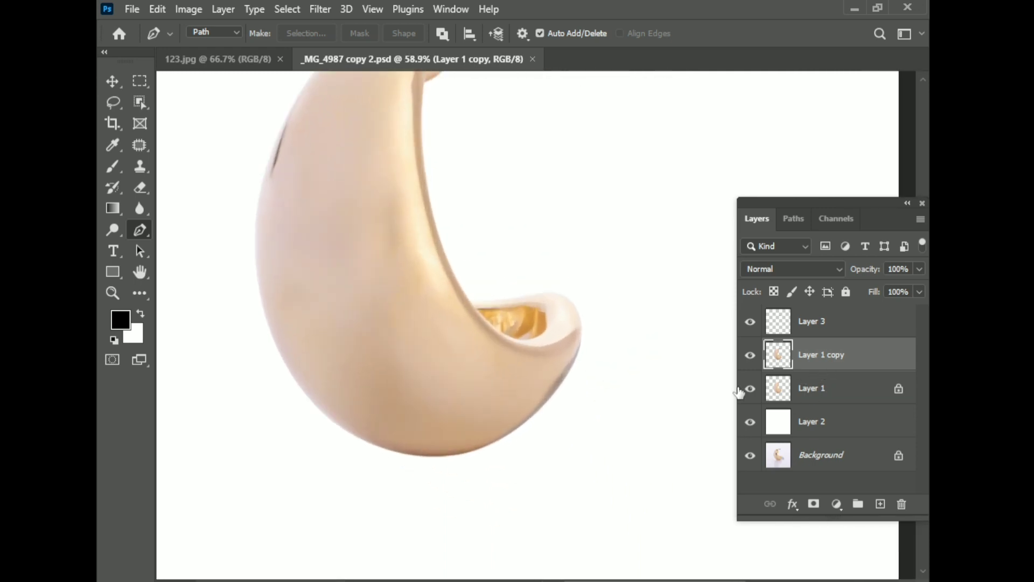
click(751, 357)
click(750, 356)
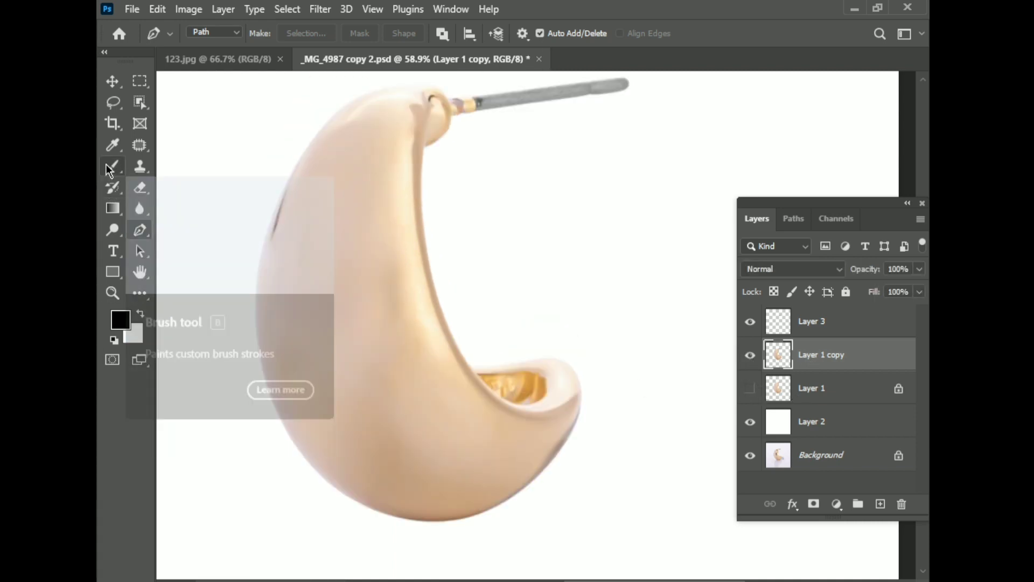
Select the Mixer Brush, lock transparent pixels on Layer 1 copy, and enlarge the brush
click(113, 166)
click(170, 213)
click(774, 291)
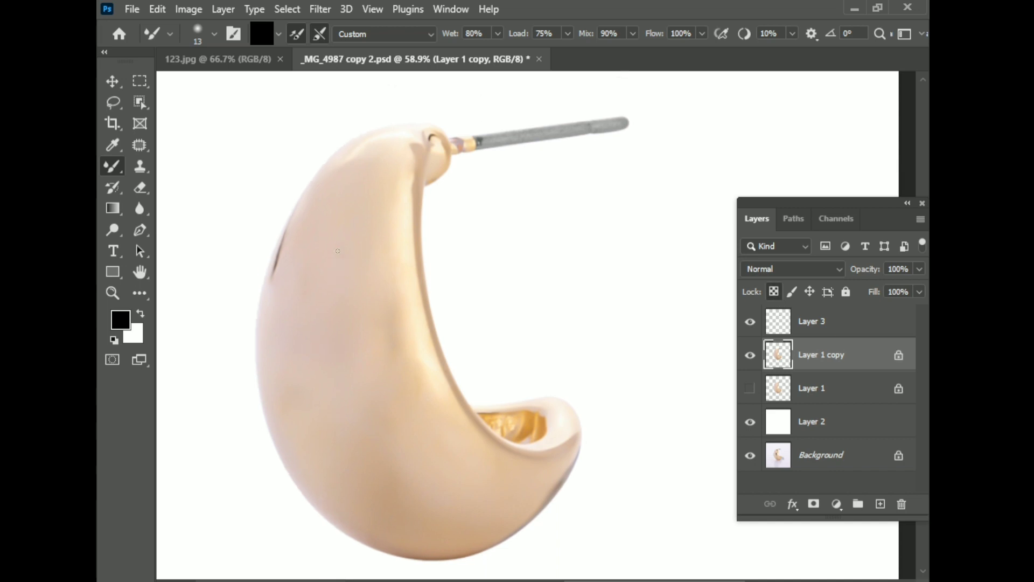
scroll(349, 269, up, 3)
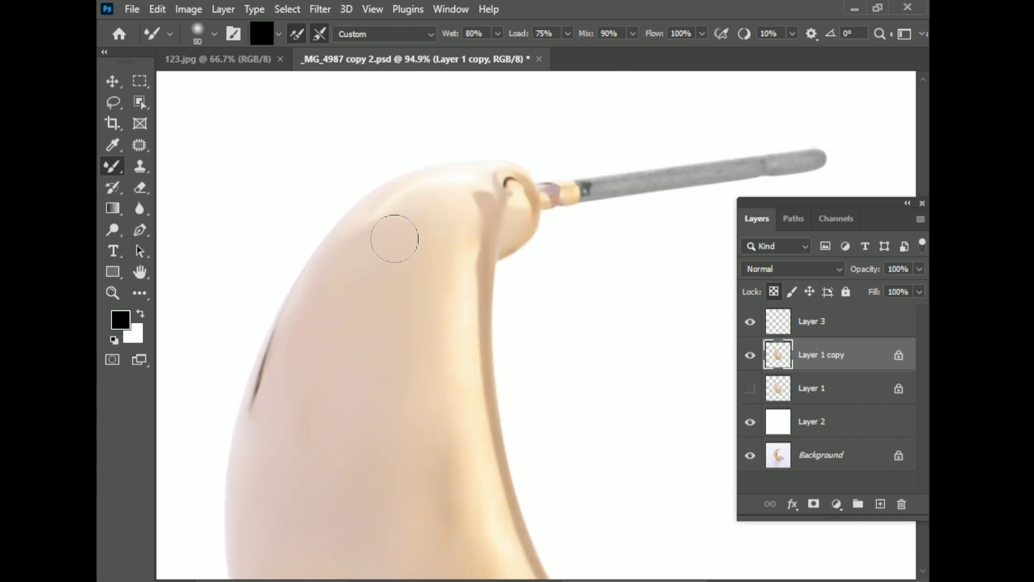
key(bracketright)
key(bracketright)
key(bracketright)
scroll(218, 434, down, 2)
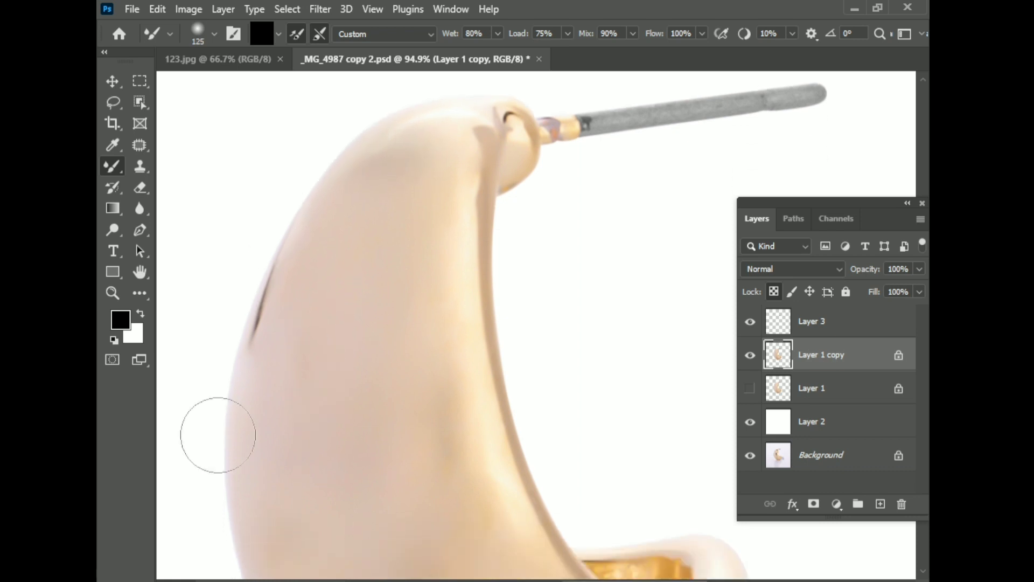
Smear the dark streak on the left edge and the grey fringe along the bowl's right curve
mouse_move(279, 253)
mouse_down()
mouse_move(258, 323)
mouse_move(265, 231)
mouse_up()
key(bracketleft)
key(bracketleft)
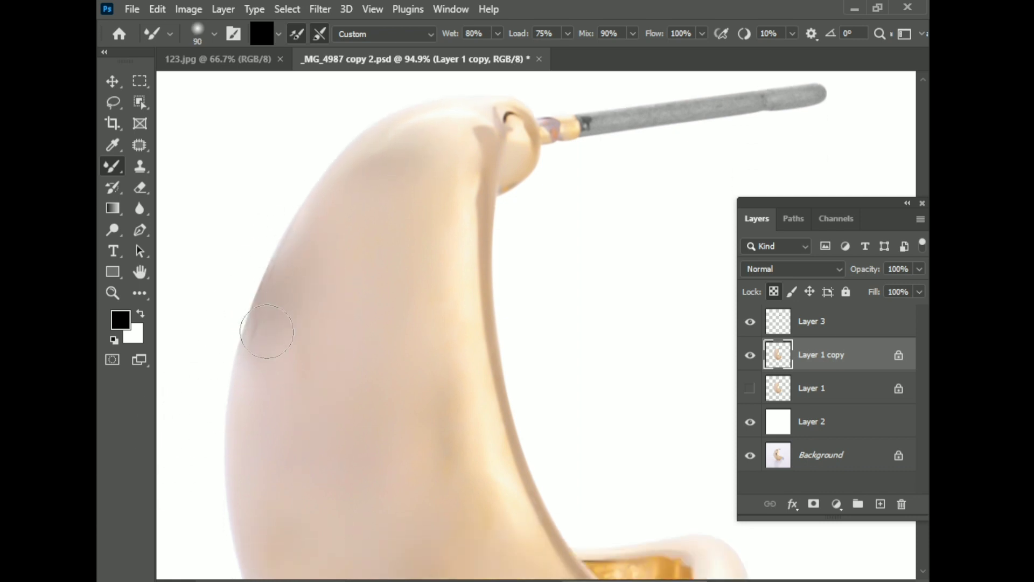
scroll(267, 331, down, 3)
scroll(300, 393, down, 5)
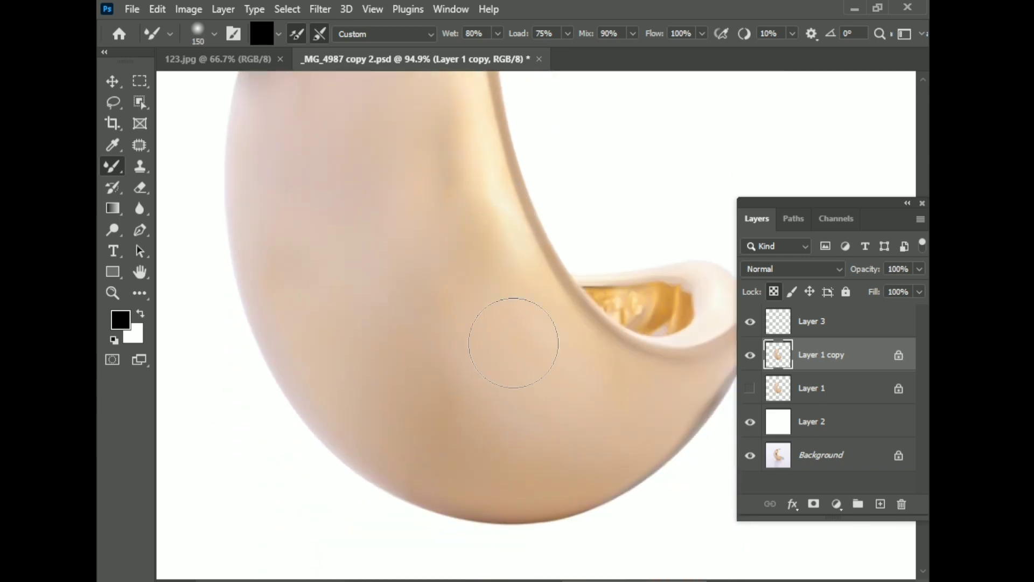
scroll(272, 404, right, 6)
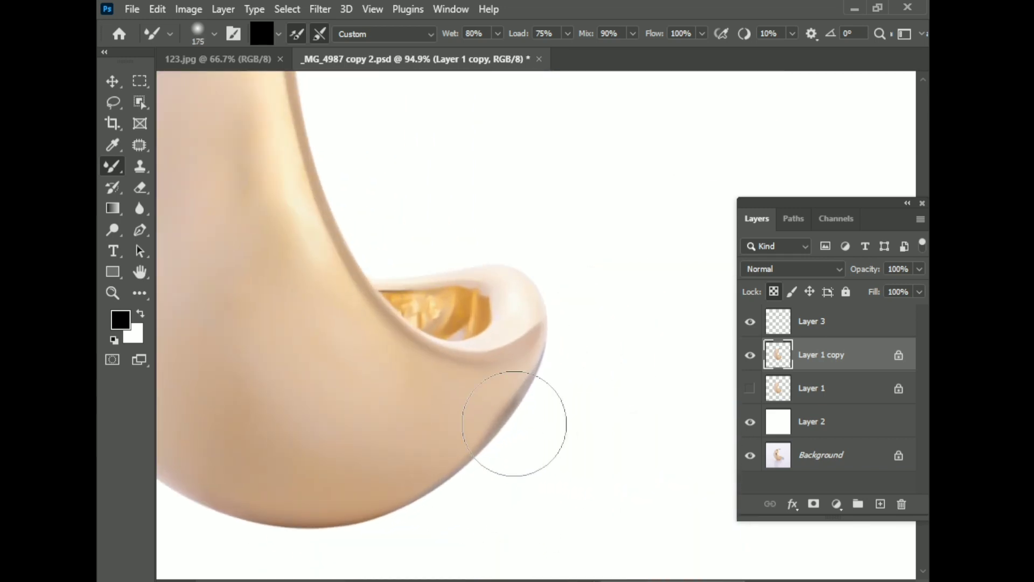
key(bracketleft)
key(bracketleft)
key(bracketleft)
drag(523, 387, 404, 507)
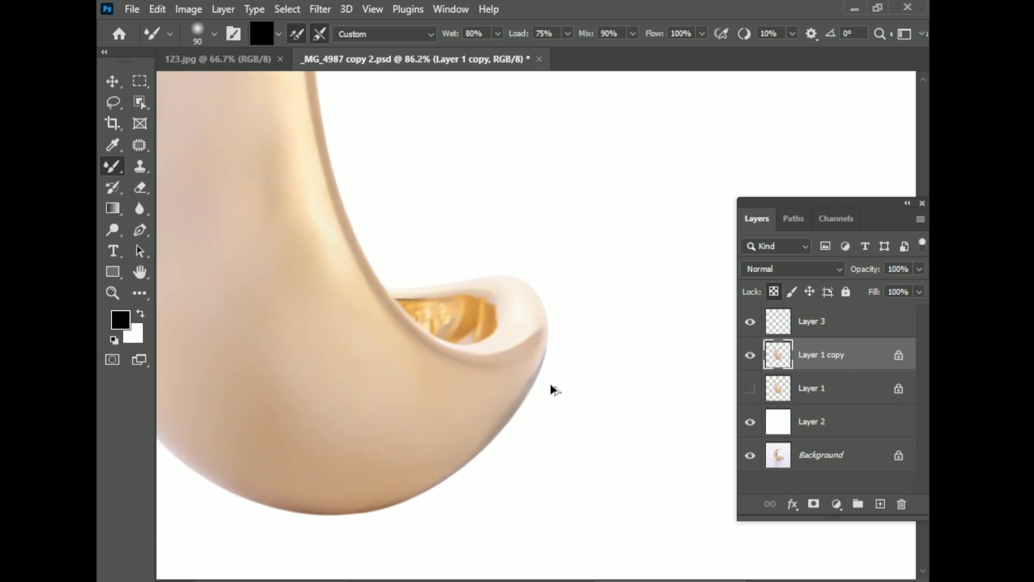
scroll(477, 305, up, 2)
key(bracketleft)
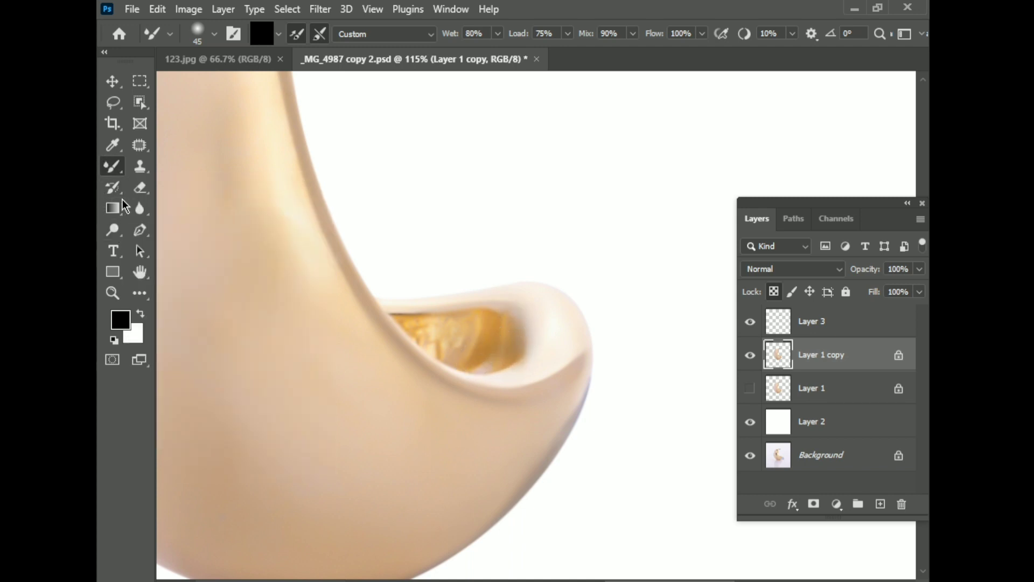
Switch to the Smudge Tool with a 150-pixel brush and inspect the earring
right_click(141, 212)
click(182, 235)
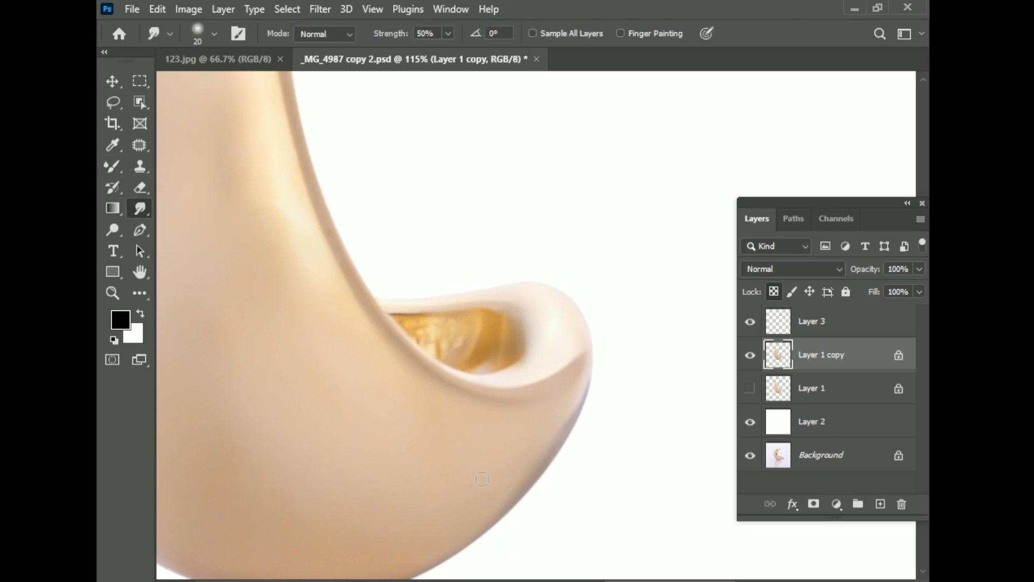
key(bracketright)
key(bracketright)
key(bracketright)
scroll(556, 455, down, 2)
scroll(557, 455, down, 1)
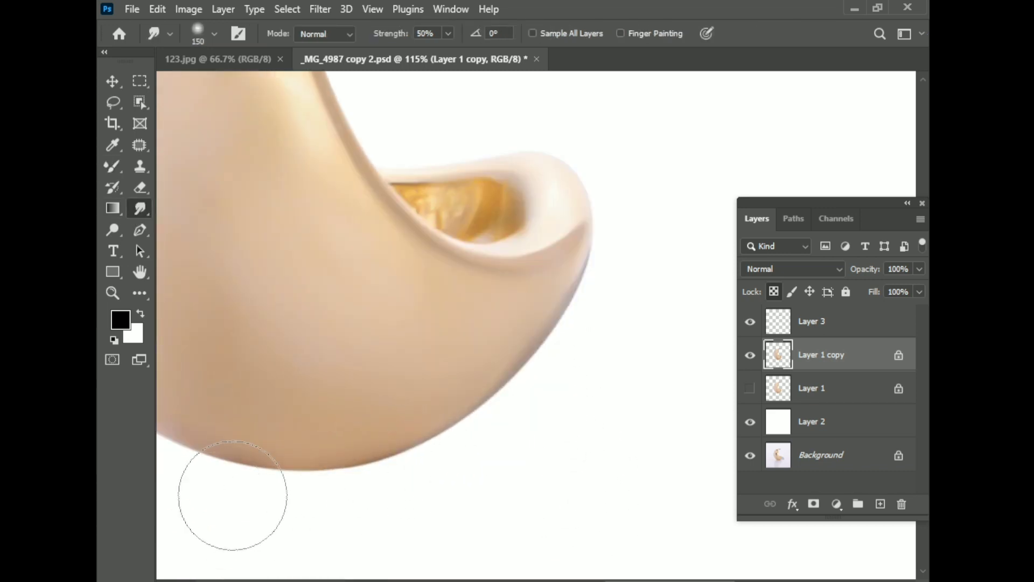
scroll(620, 417, down, 2)
scroll(380, 340, up, 1)
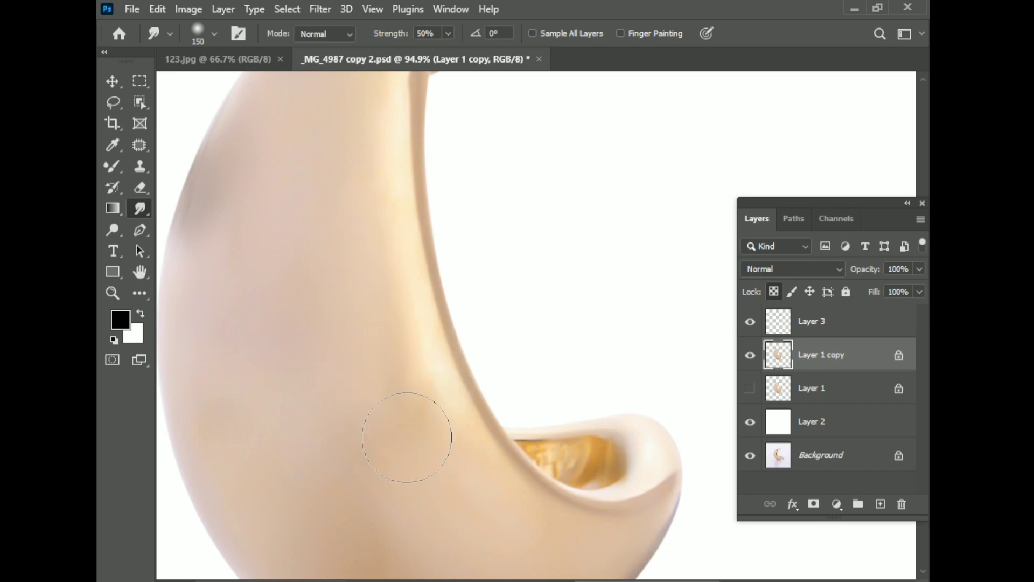
scroll(406, 437, up, 3)
scroll(380, 284, down, 2)
scroll(381, 284, up, 1)
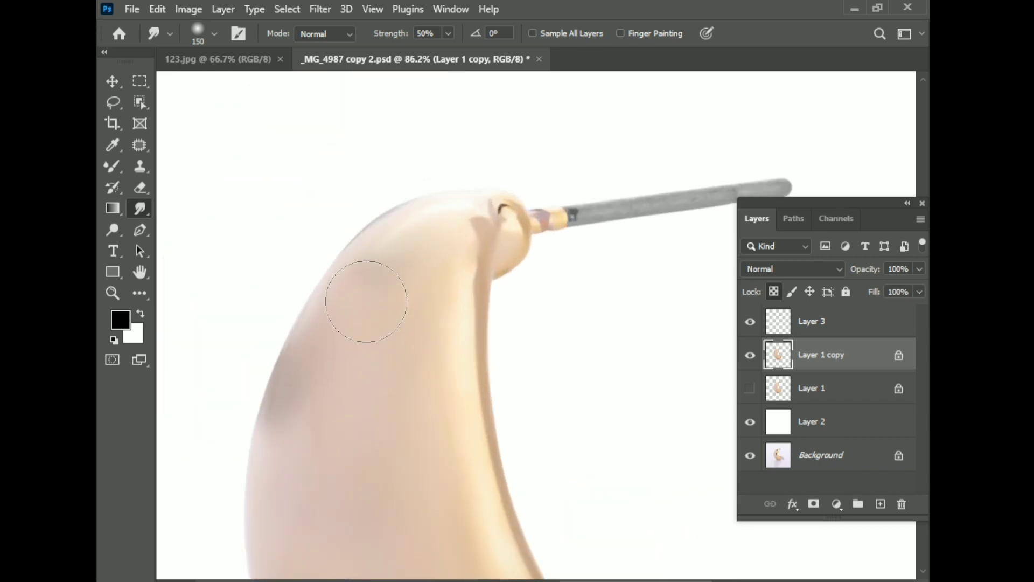
scroll(312, 269, down, 3)
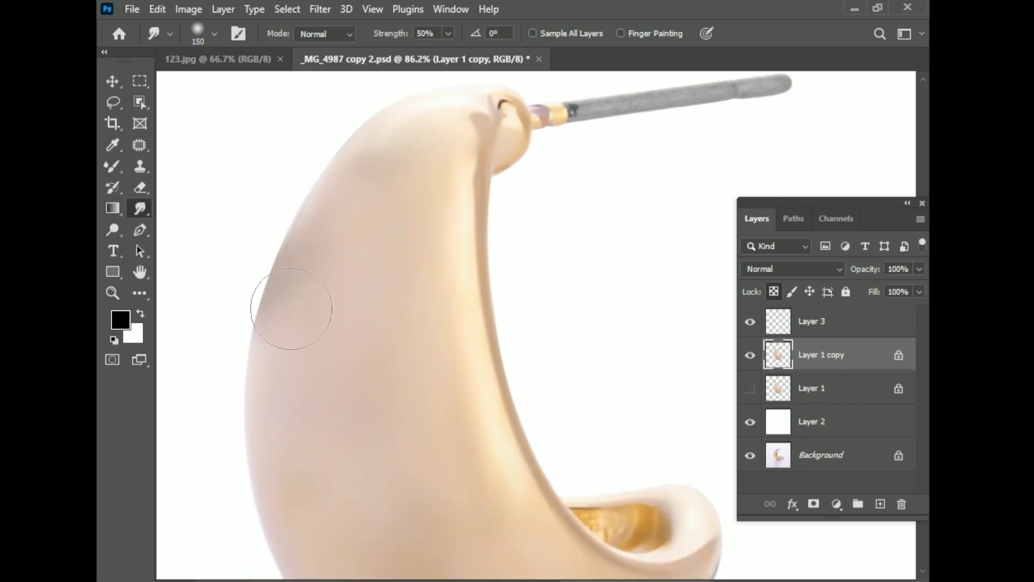
Lower smudge strength to 14% and soften the blotchy areas of the shell
click(448, 34)
drag(448, 56, 415, 56)
scroll(323, 377, down, 3)
scroll(402, 377, down, 3)
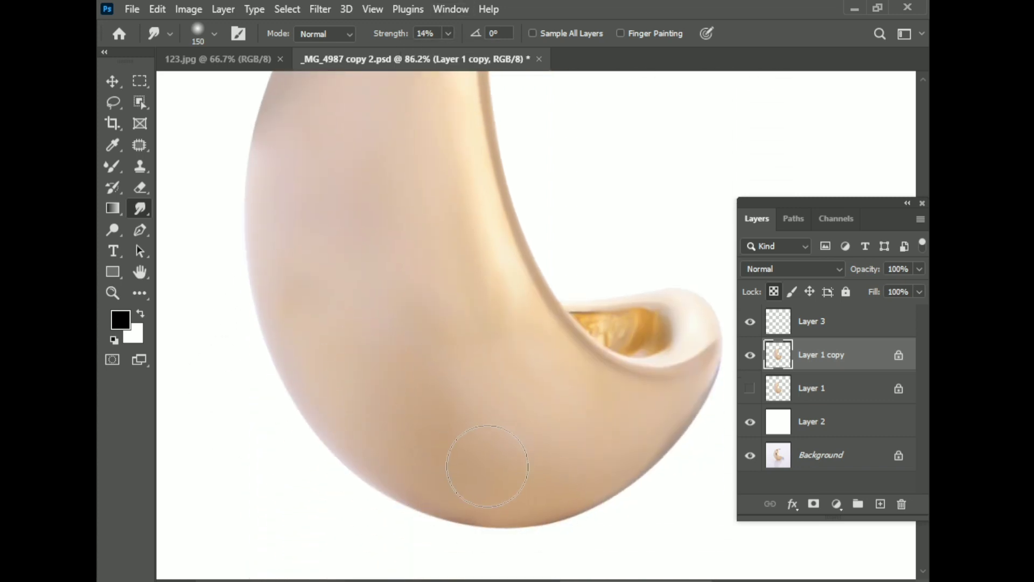
scroll(487, 466, down, 3)
scroll(444, 425, down, 2)
scroll(402, 404, down, 3)
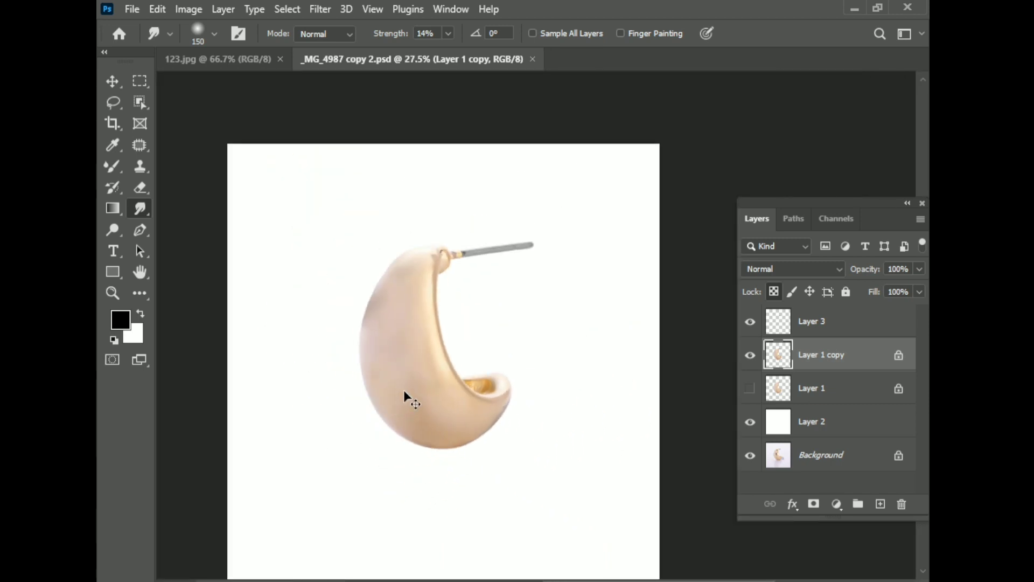
scroll(422, 370, up, 2)
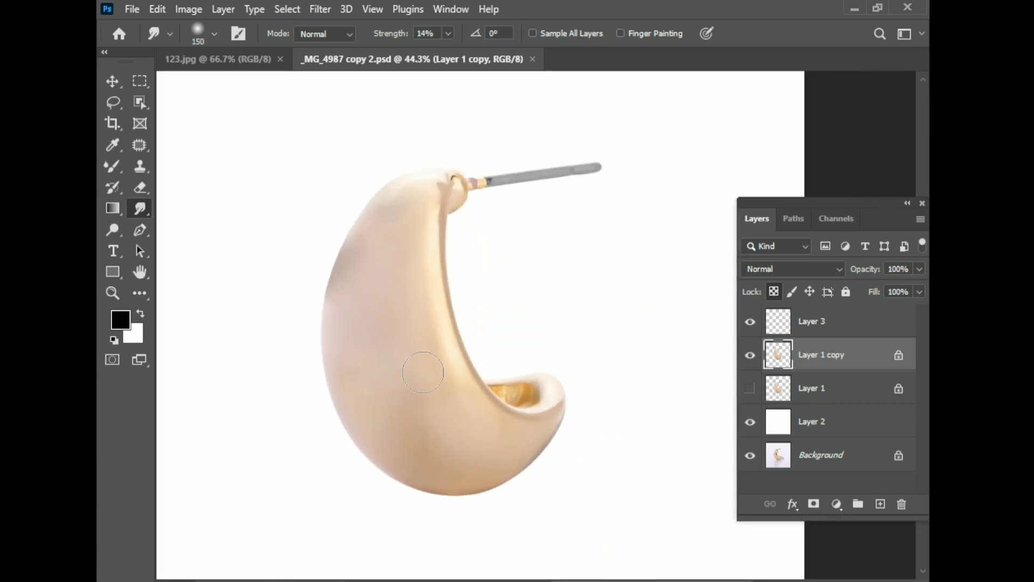
key(p)
scroll(448, 186, up, 2)
Trace a pen path down the hoop's inner edge and around the bowl's rim
scroll(456, 170, up, 2)
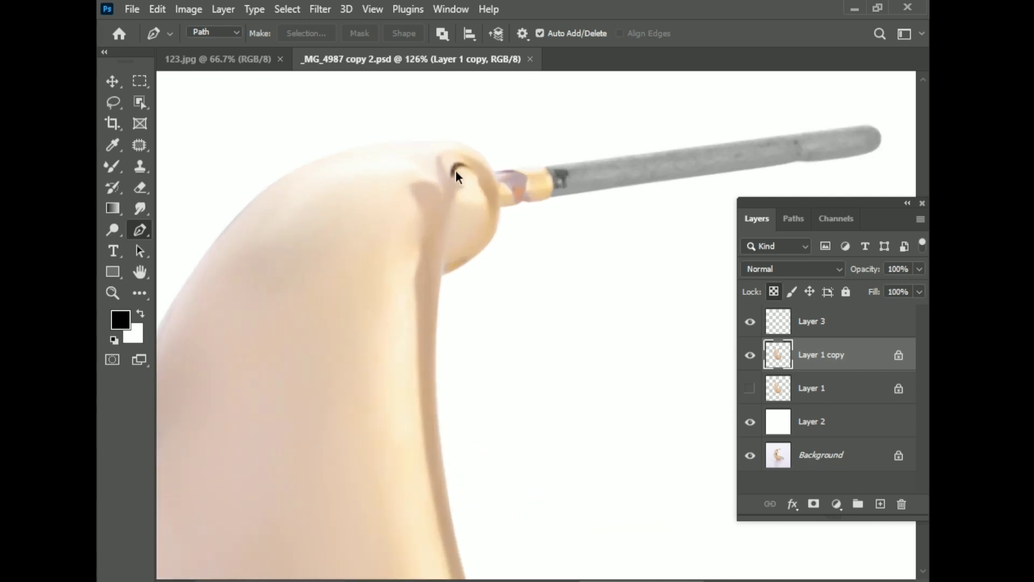
click(439, 167)
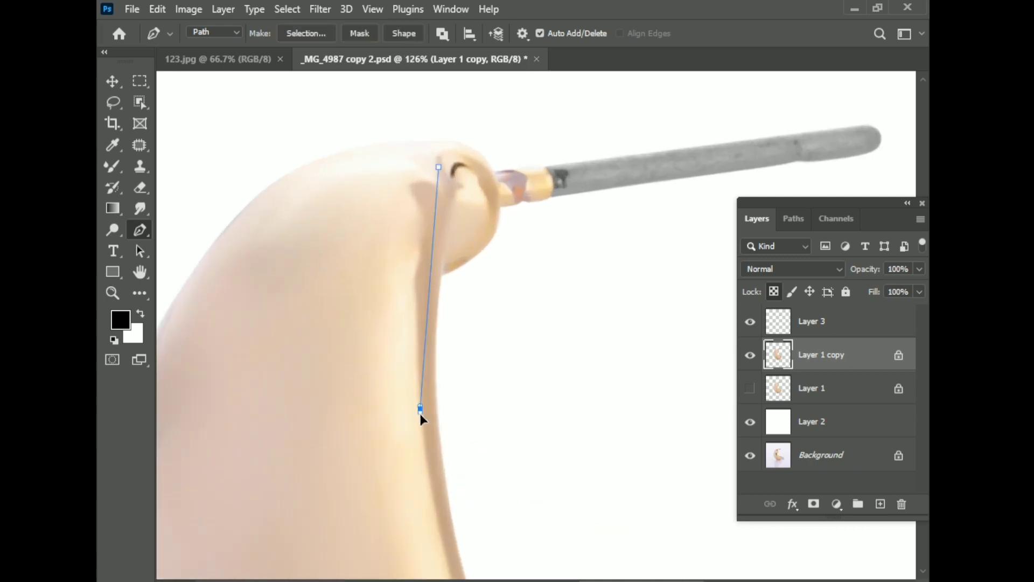
drag(420, 410, 434, 534)
scroll(434, 534, down, 2)
scroll(377, 458, down, 3)
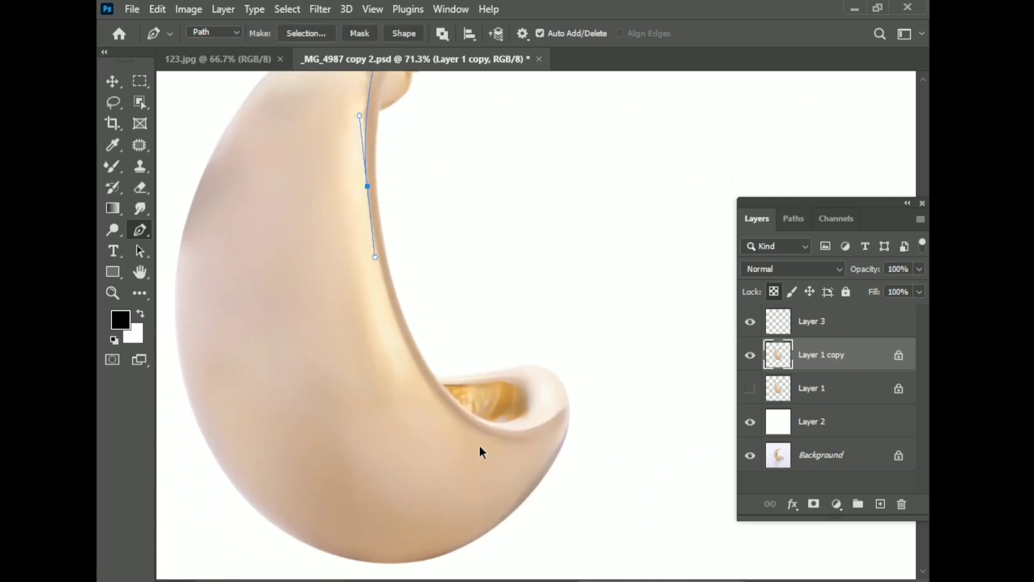
scroll(481, 452, up, 1)
drag(515, 436, 646, 462)
drag(597, 405, 594, 463)
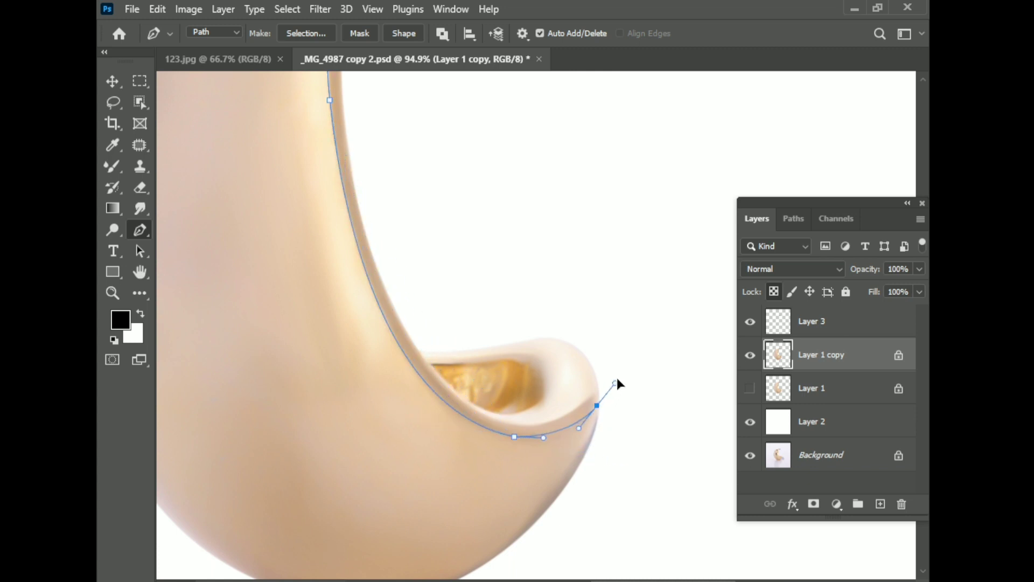
Loop the path below and around the earring's outer left side and choose Make Selection
scroll(596, 466, down, 2)
scroll(596, 469, down, 2)
drag(469, 470, 420, 470)
drag(247, 346, 234, 272)
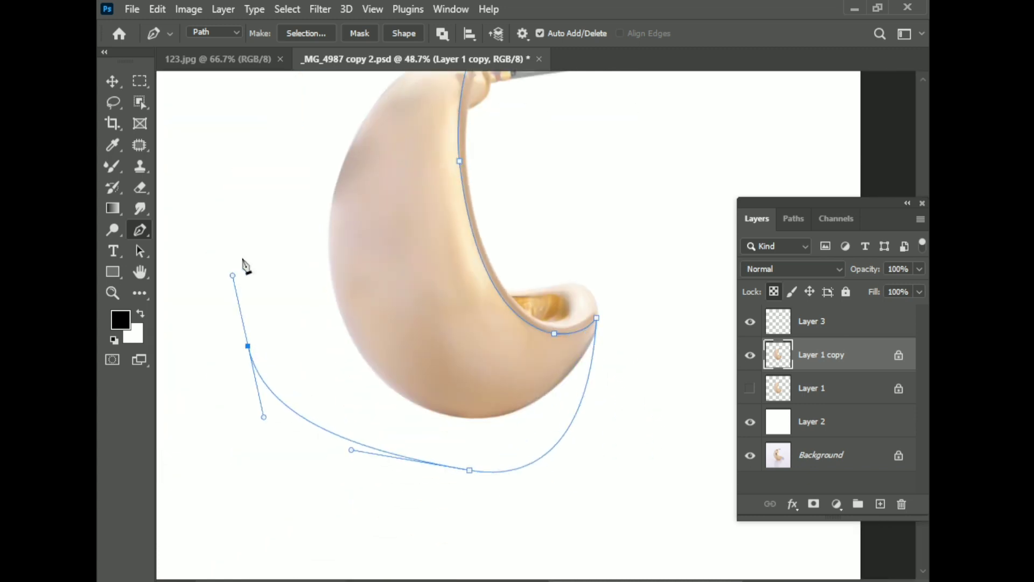
scroll(307, 224, up, 3)
drag(307, 218, 396, 216)
drag(466, 224, 474, 243)
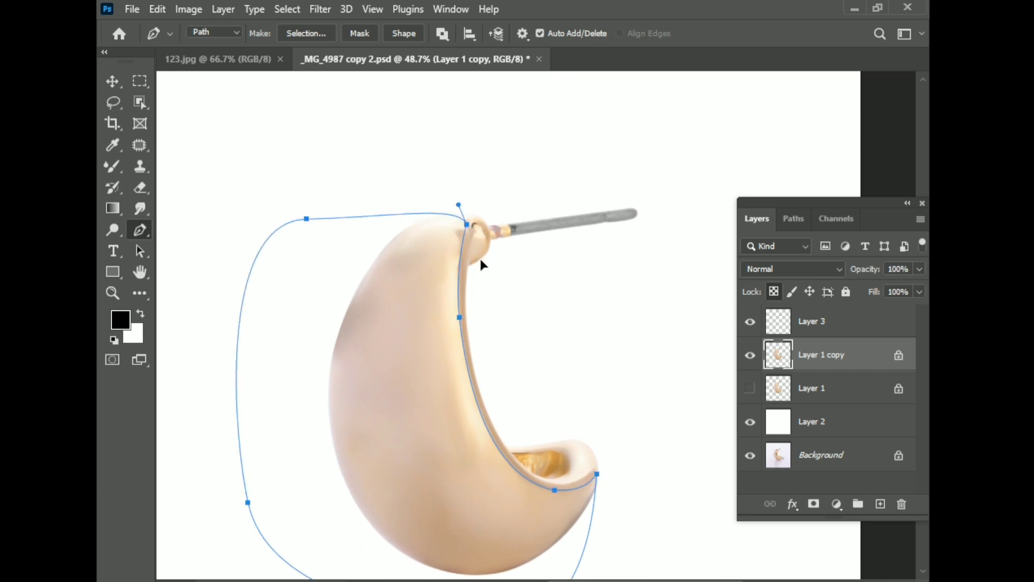
right_click(369, 311)
click(444, 299)
Accept the selection at 0.5 feather and set up a cream-sampled soft brush at size 600
key(Return)
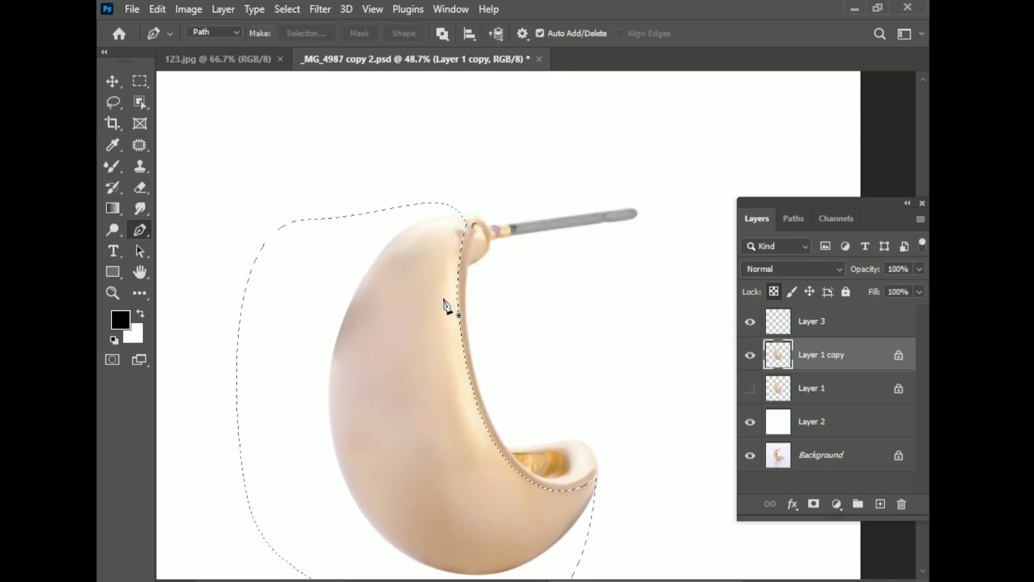
click(113, 166)
click(174, 165)
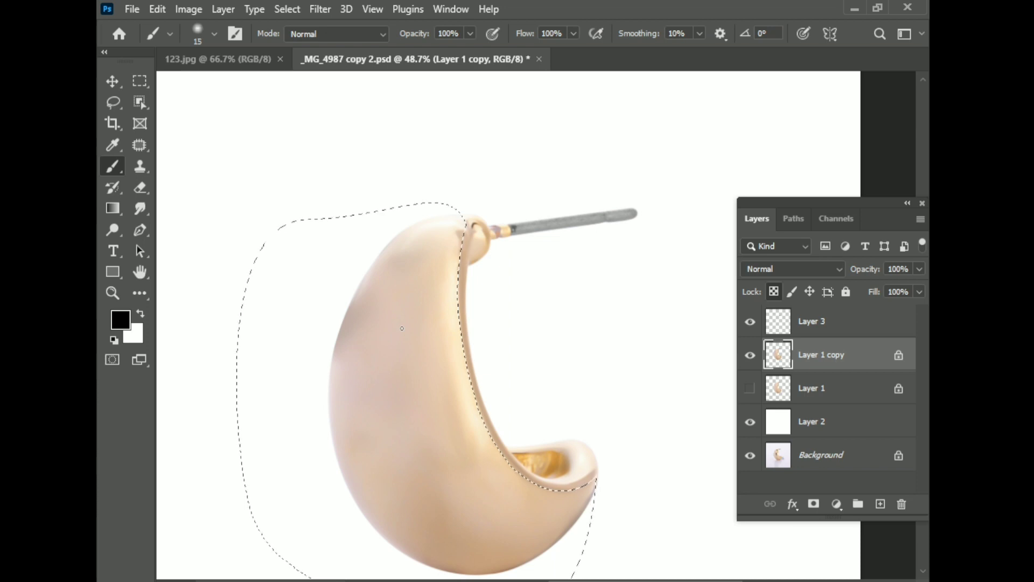
key(bracketright)
key(bracketright)
key(bracketright)
alt+click(456, 341)
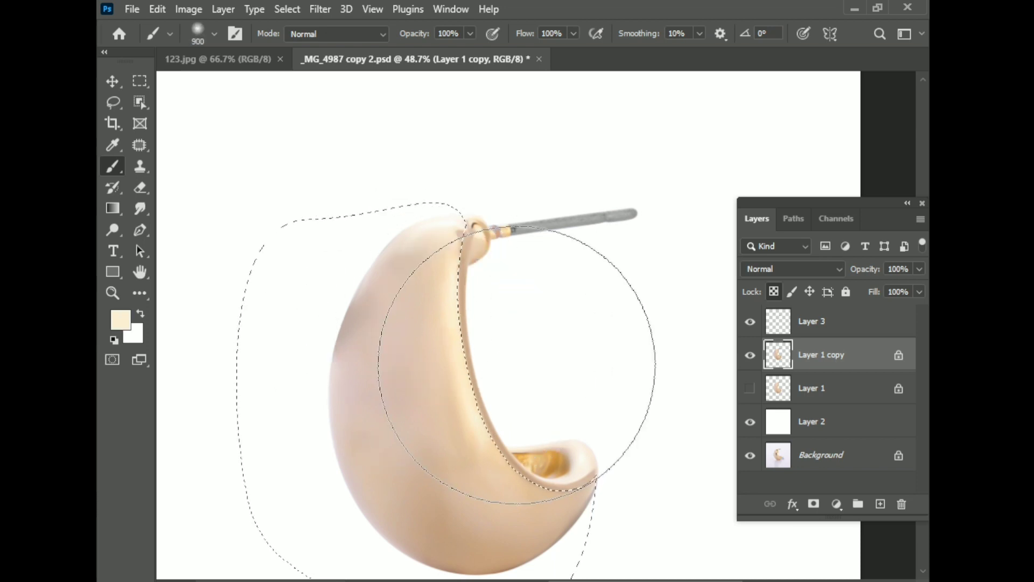
scroll(431, 334, down, 3)
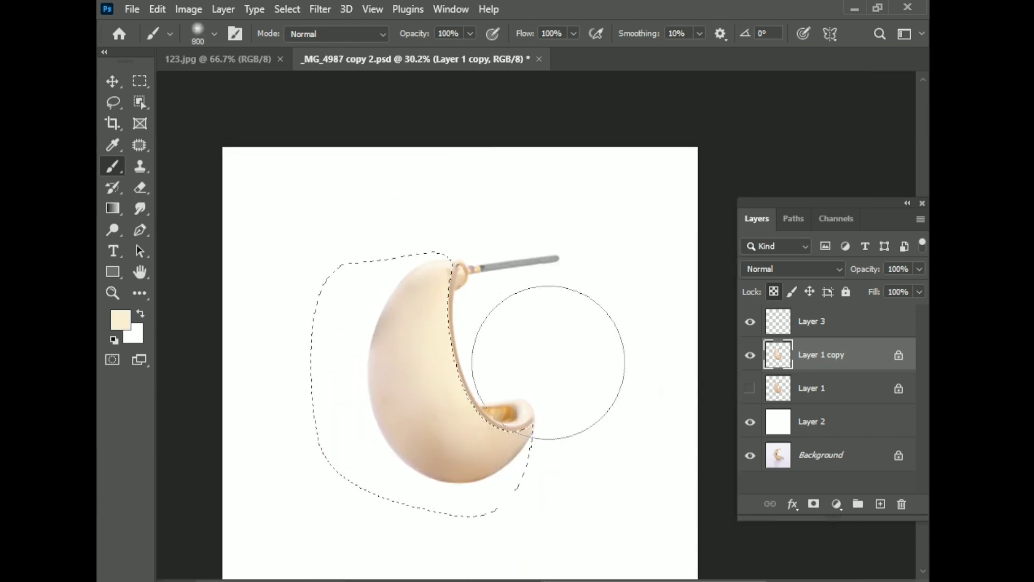
key(bracketleft)
key(bracketleft)
key(bracketleft)
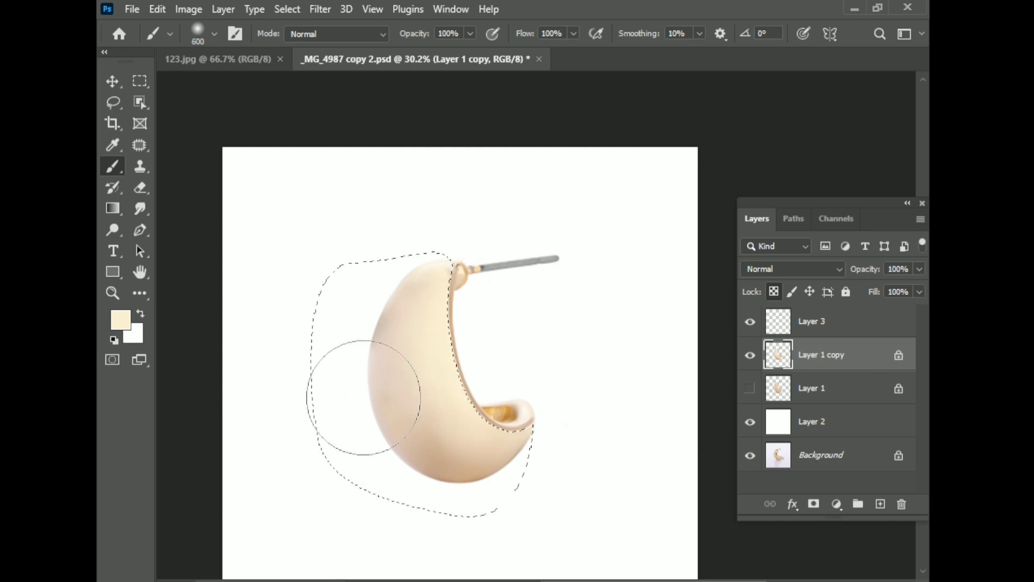
Sample beige and near-white tones and paint the earring's left side and inner rim
alt+click(346, 358)
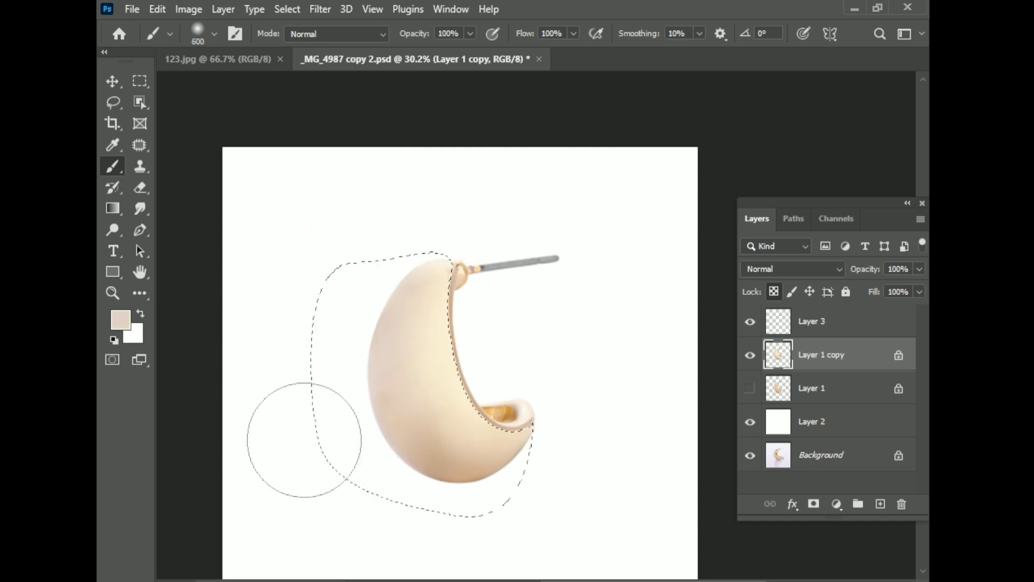
alt+click(446, 457)
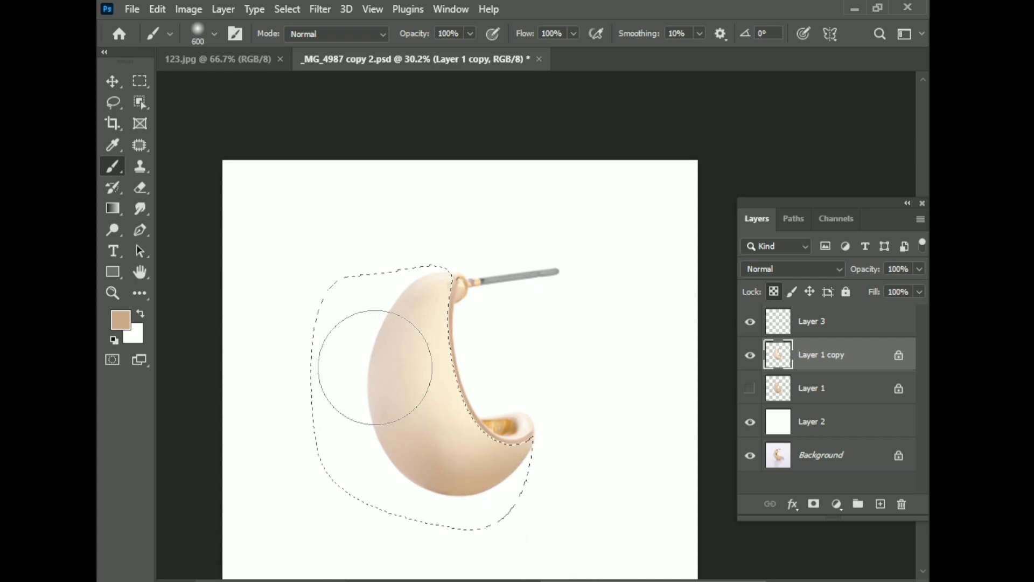
scroll(346, 381, up, 2)
alt+click(394, 468)
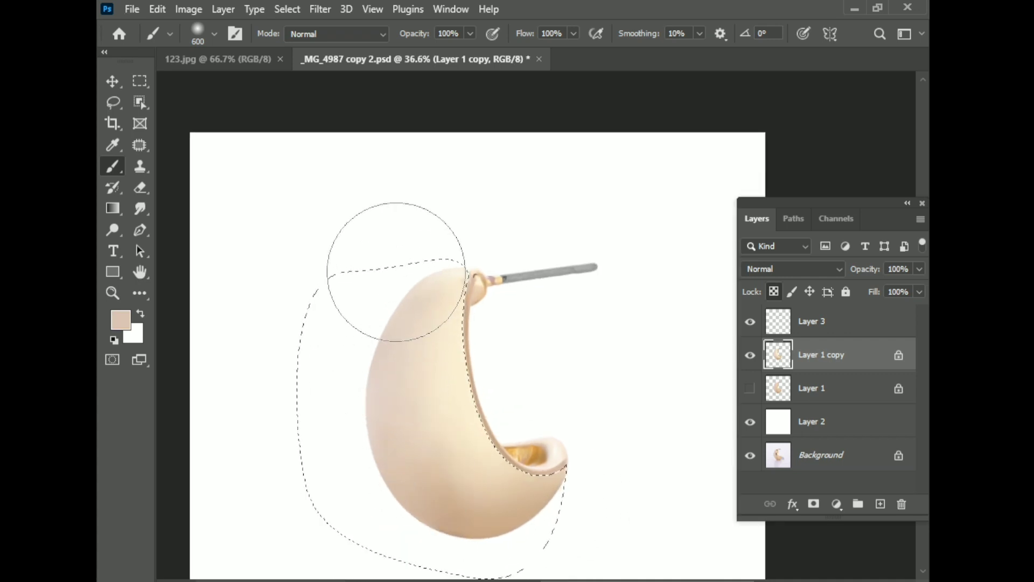
drag(381, 230, 365, 420)
alt+click(476, 388)
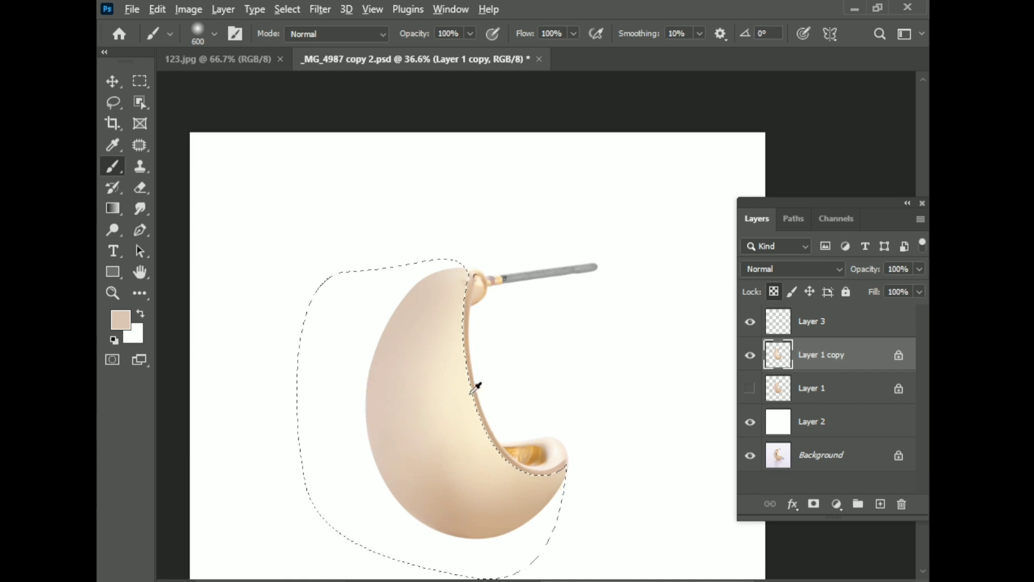
drag(547, 355, 511, 363)
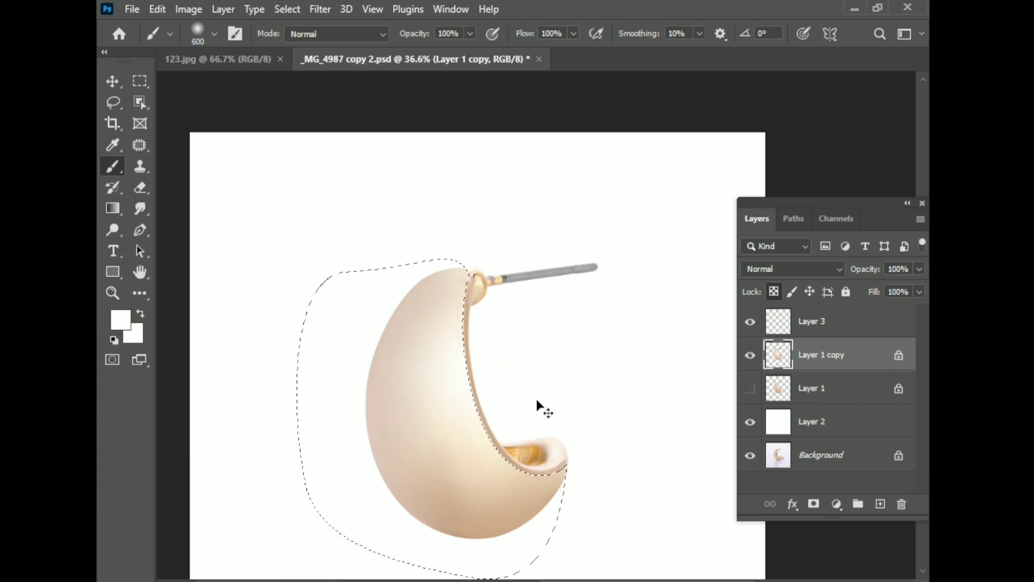
Sample another beige tone and continue evening out the shell's outer side
scroll(446, 423, down, 1)
scroll(575, 470, up, 2)
scroll(575, 469, up, 1)
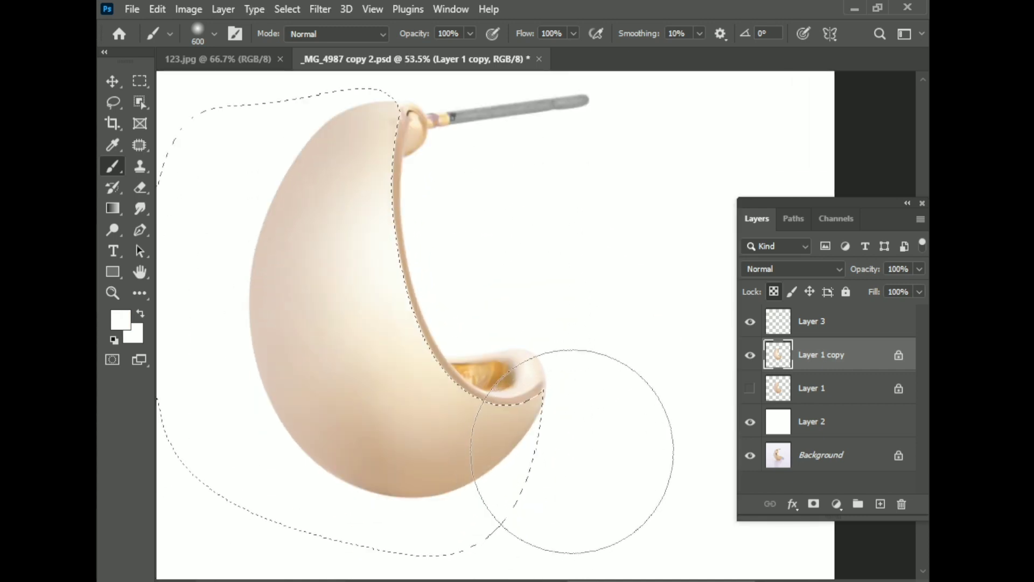
scroll(592, 474, down, 2)
scroll(520, 464, up, 1)
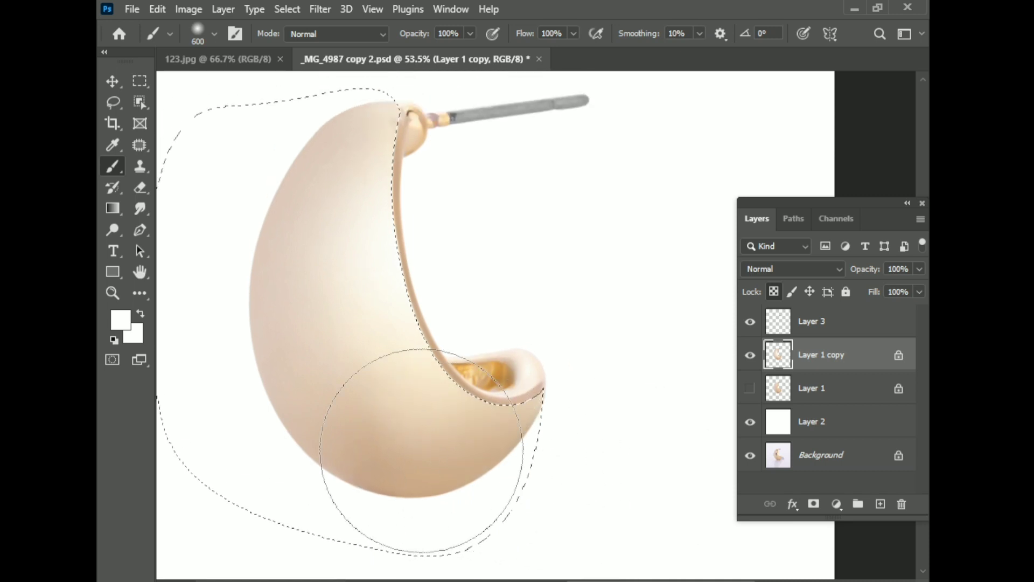
alt+click(281, 203)
scroll(244, 479, down, 1)
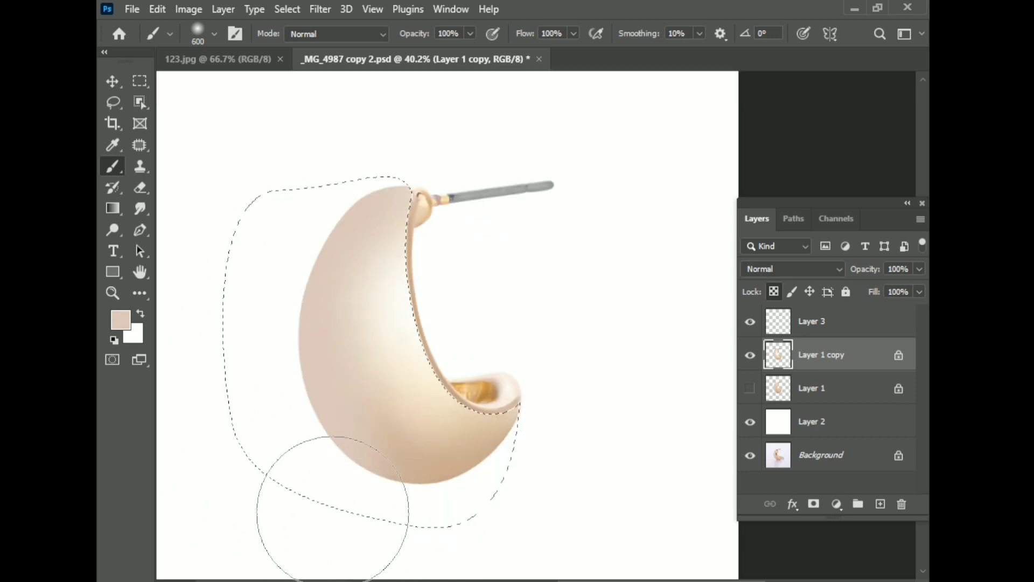
scroll(323, 479, down, 1)
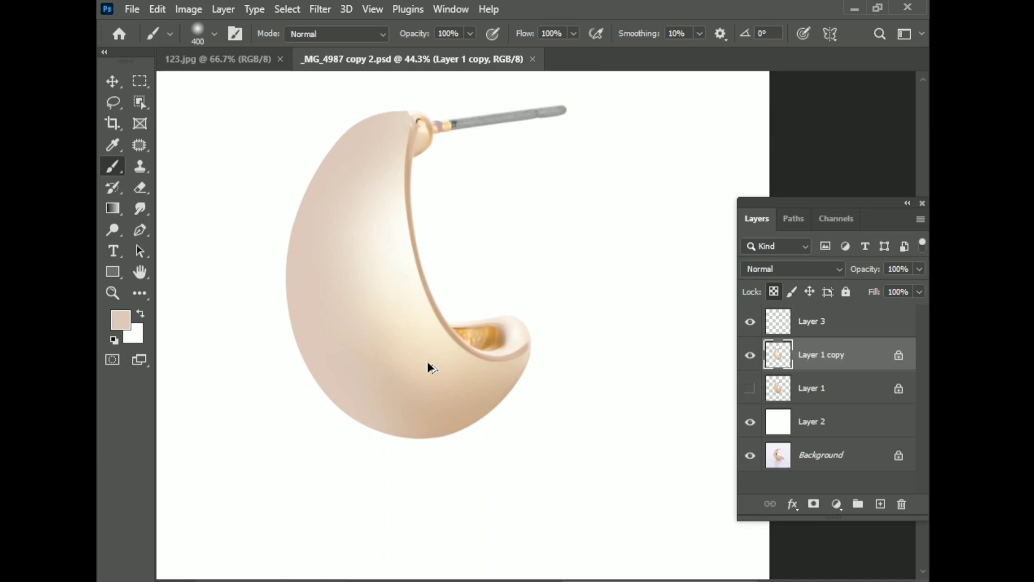
scroll(427, 363, up, 4)
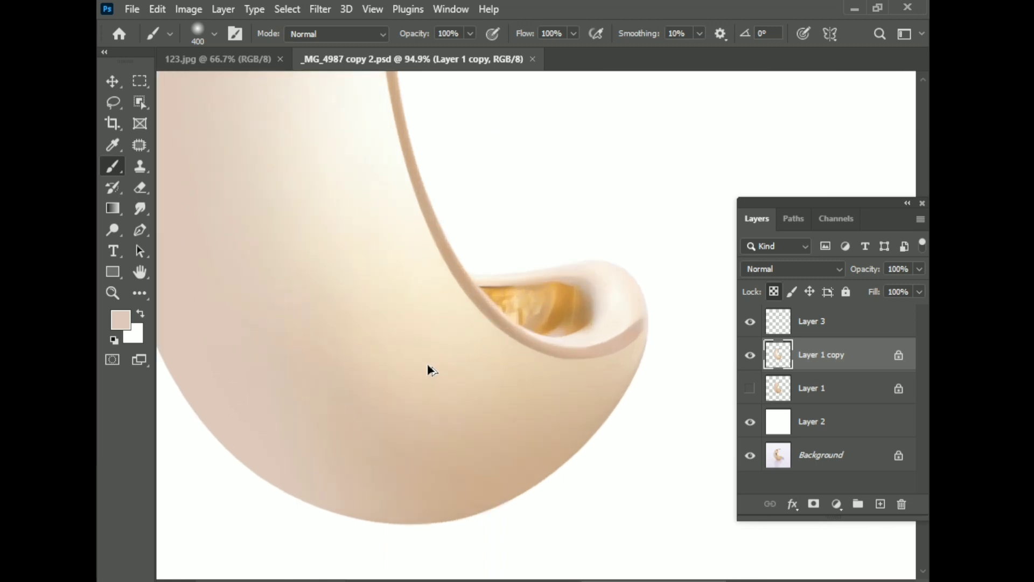
scroll(427, 366, down, 3)
scroll(485, 377, up, 2)
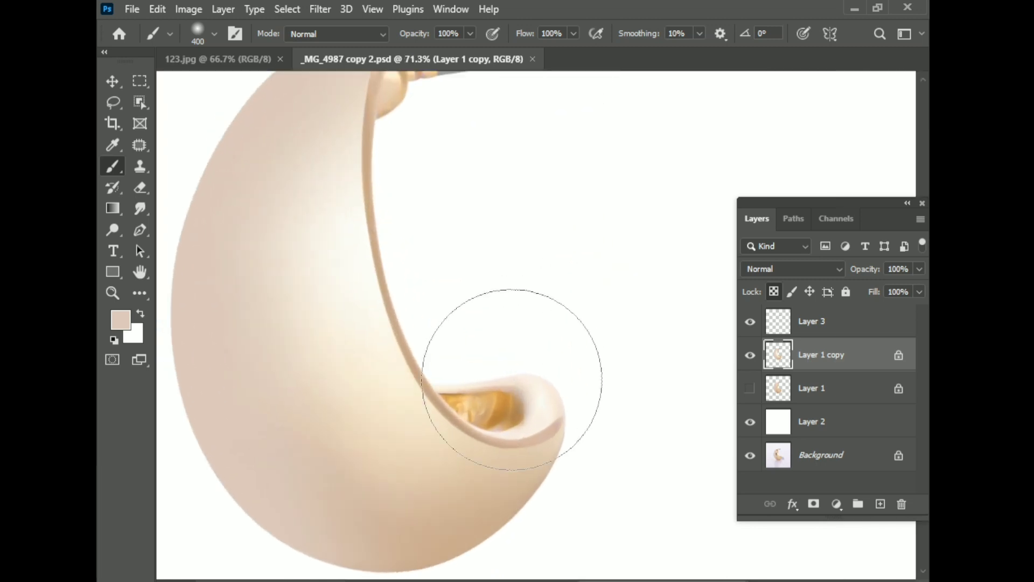
scroll(513, 377, up, 2)
Blend the loop where the pin meets the hoop with a Mixer Brush around size 30
key(bracketleft)
key(bracketleft)
key(bracketleft)
right_click(124, 172)
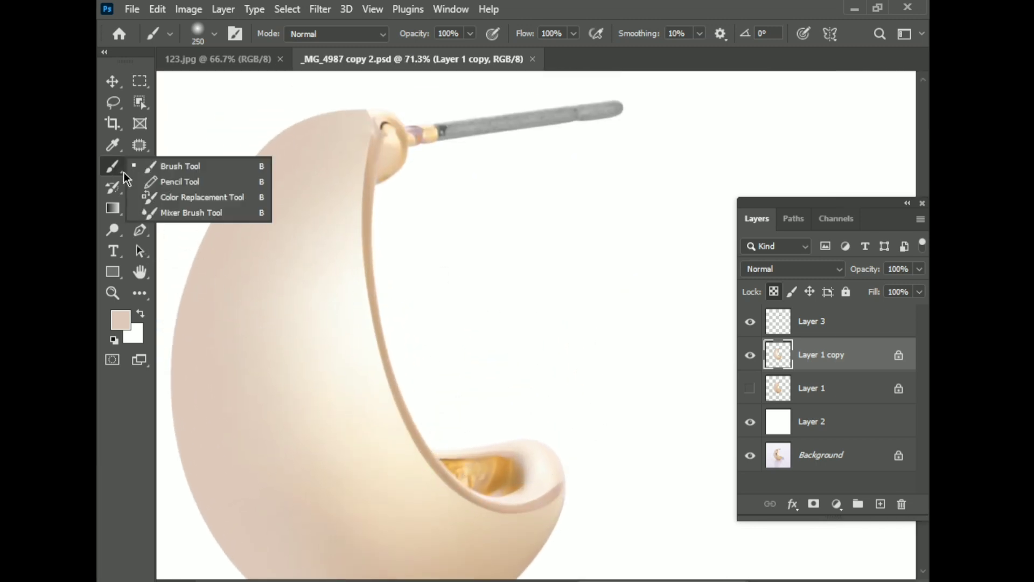
click(173, 212)
scroll(399, 156, up, 2)
scroll(406, 171, up, 3)
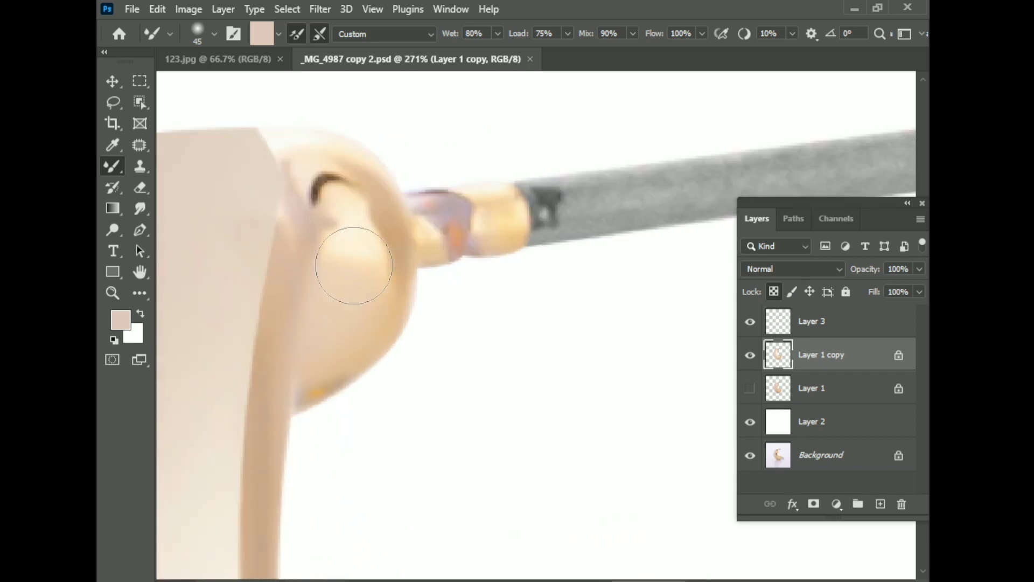
drag(335, 218, 334, 212)
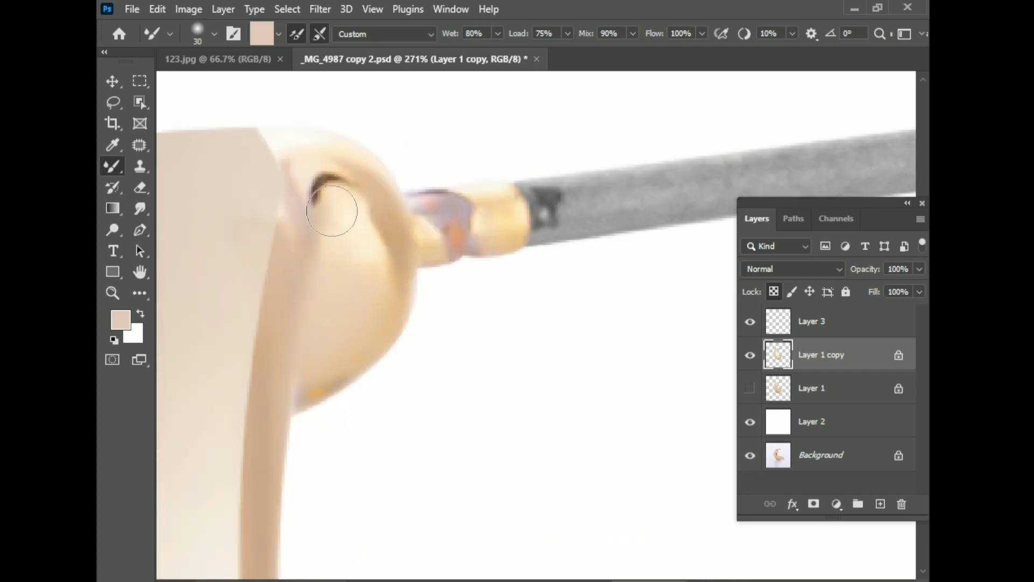
key(bracketright)
scroll(413, 300, up, 2)
key(bracketleft)
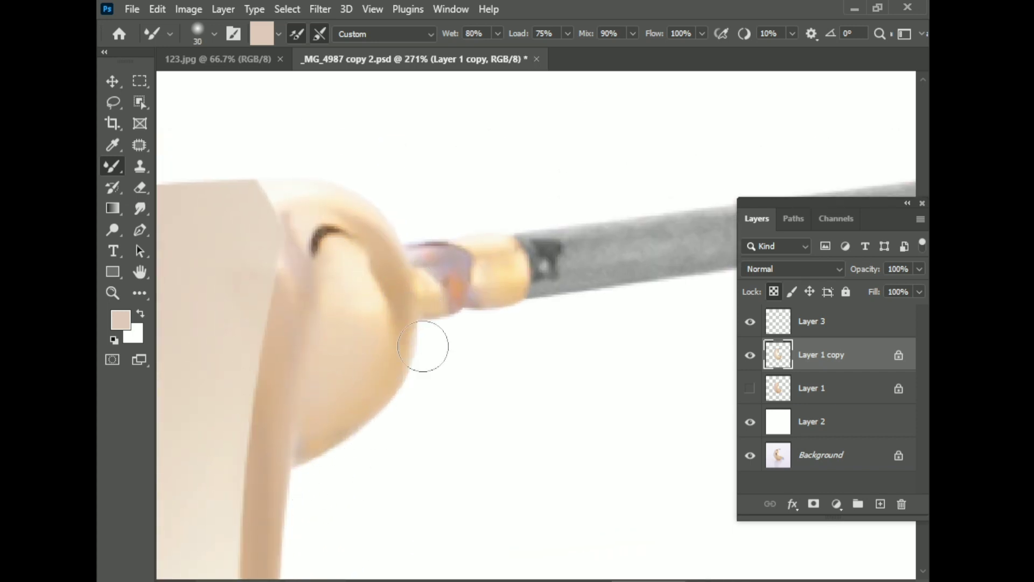
Soften the pin loop further with the Smudge tool at 14% strength
click(140, 209)
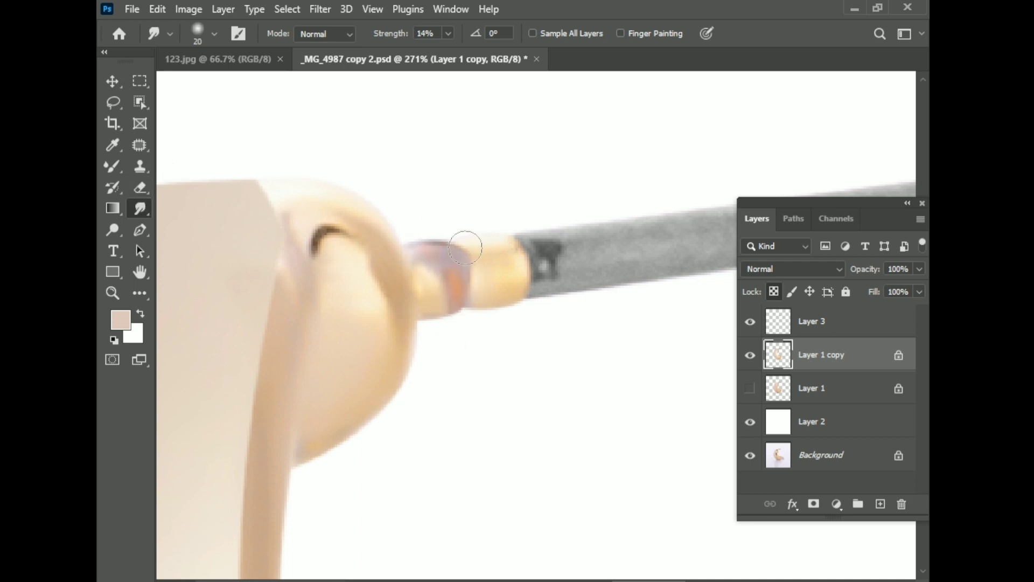
scroll(286, 230, up, 1)
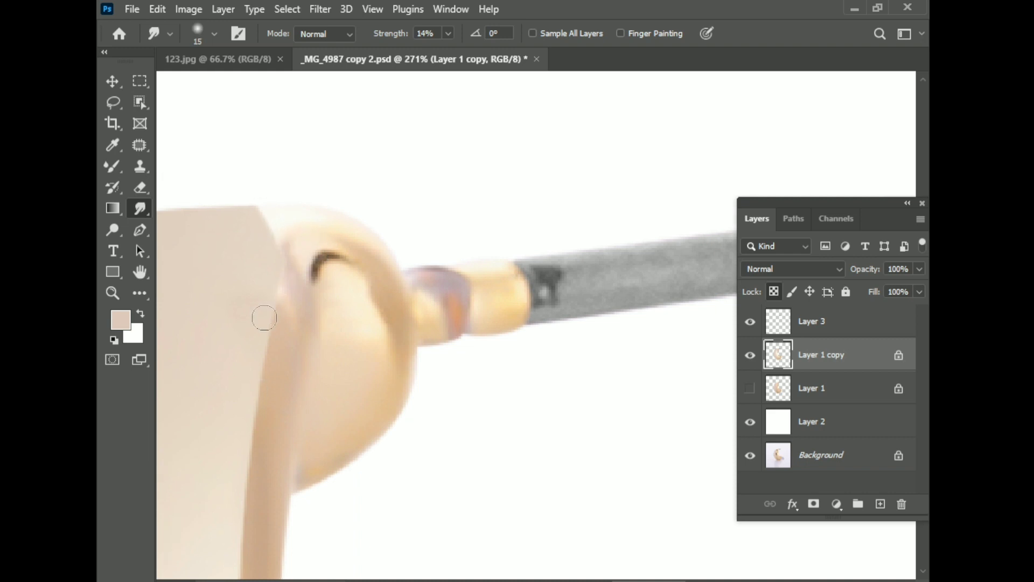
scroll(265, 318, down, 2)
scroll(237, 427, down, 1)
scroll(231, 492, down, 2)
scroll(231, 428, down, 1)
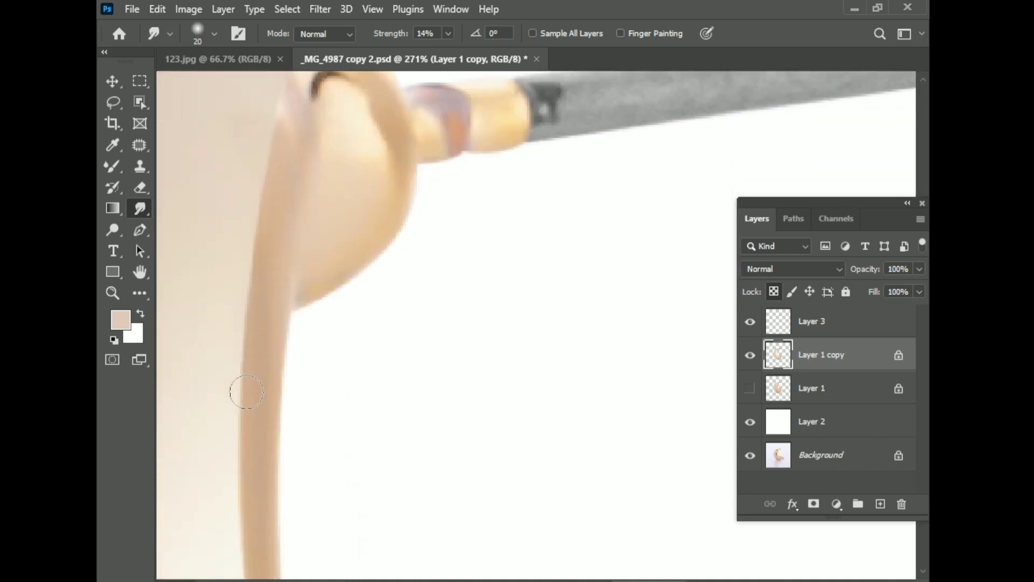
scroll(247, 392, down, 4)
scroll(244, 389, up, 6)
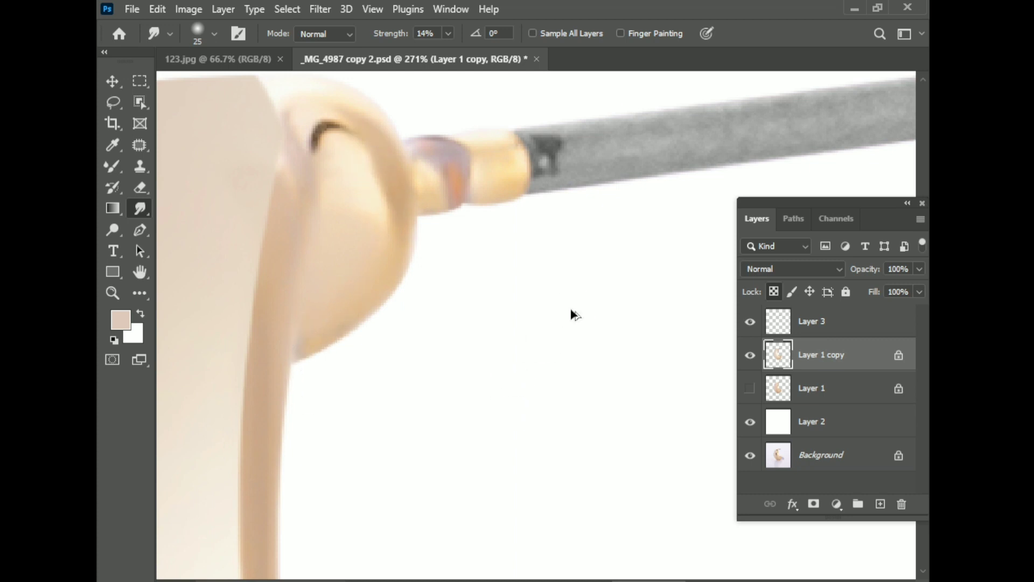
scroll(570, 308, down, 5)
scroll(485, 367, down, 2)
scroll(402, 425, up, 1)
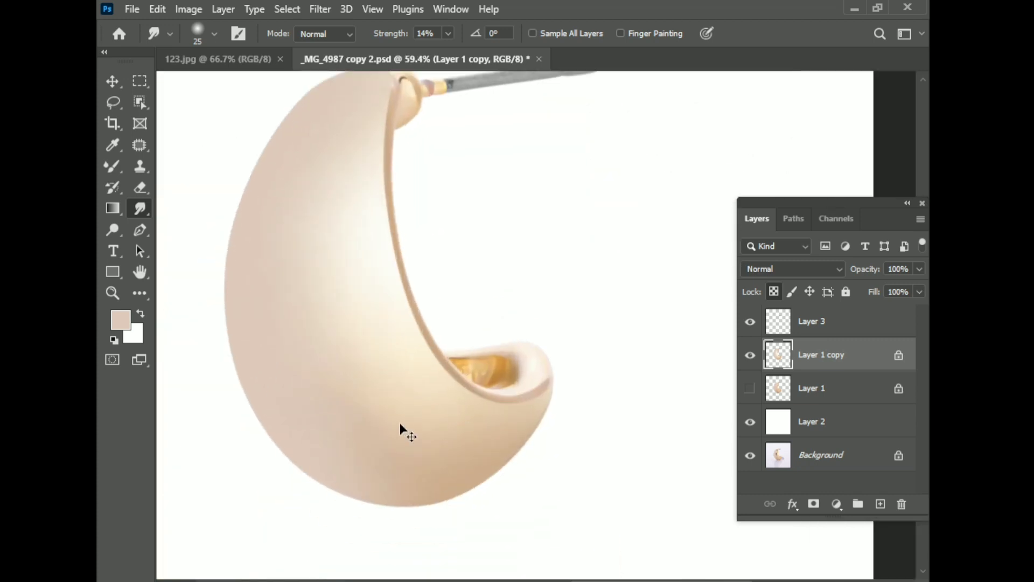
scroll(402, 402, up, 2)
scroll(462, 369, up, 2)
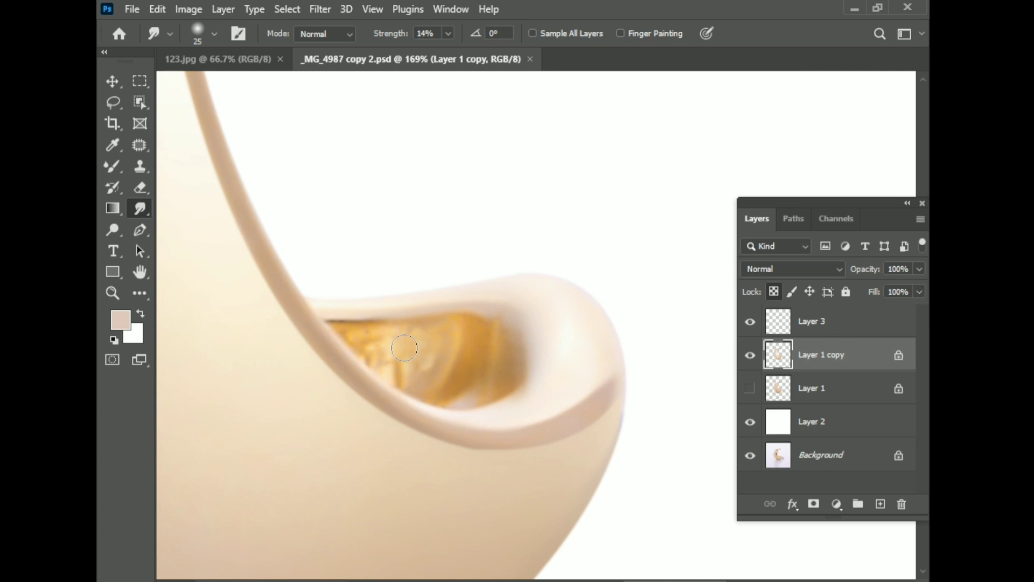
Set the mixer brush to size 40, trace a closed pen path around the cup's orange patch, and open its options
click(114, 167)
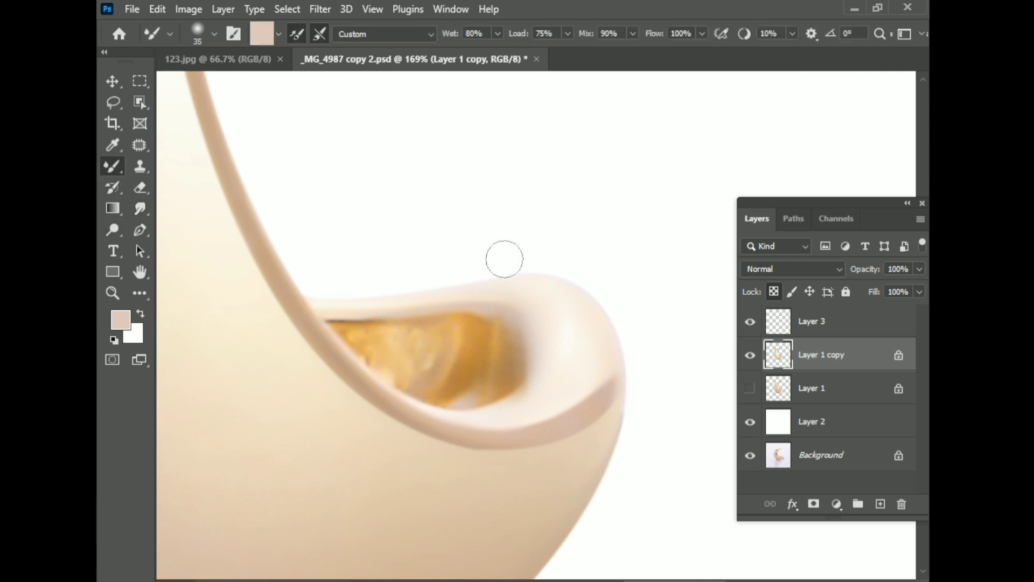
key(bracketright)
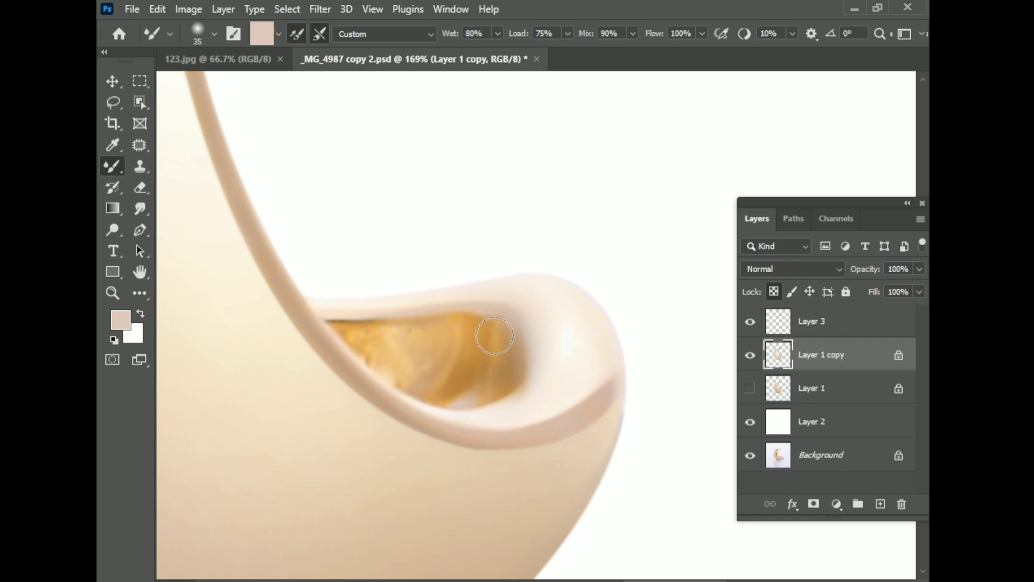
key(p)
click(327, 321)
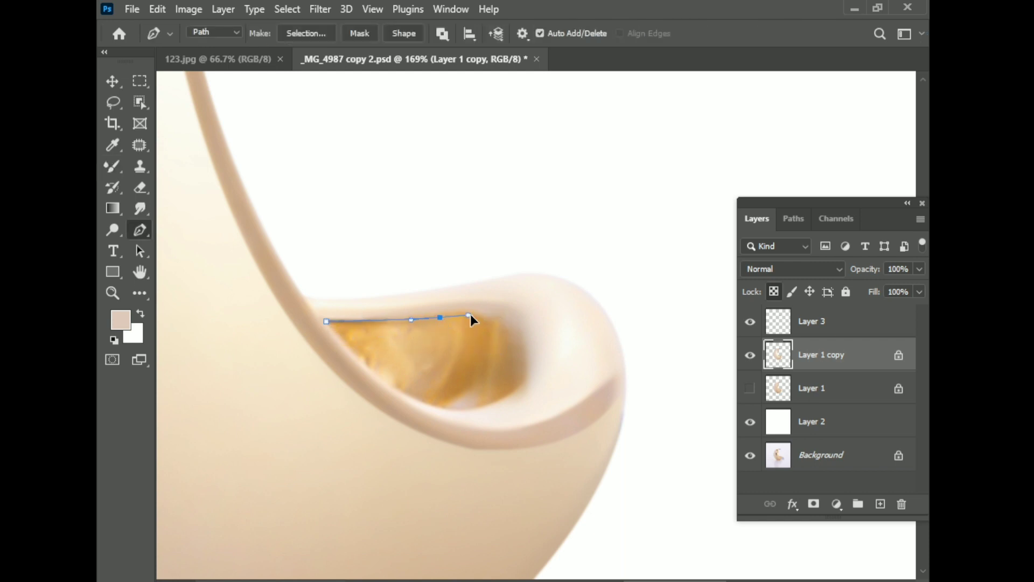
drag(471, 316, 520, 356)
drag(327, 322, 279, 257)
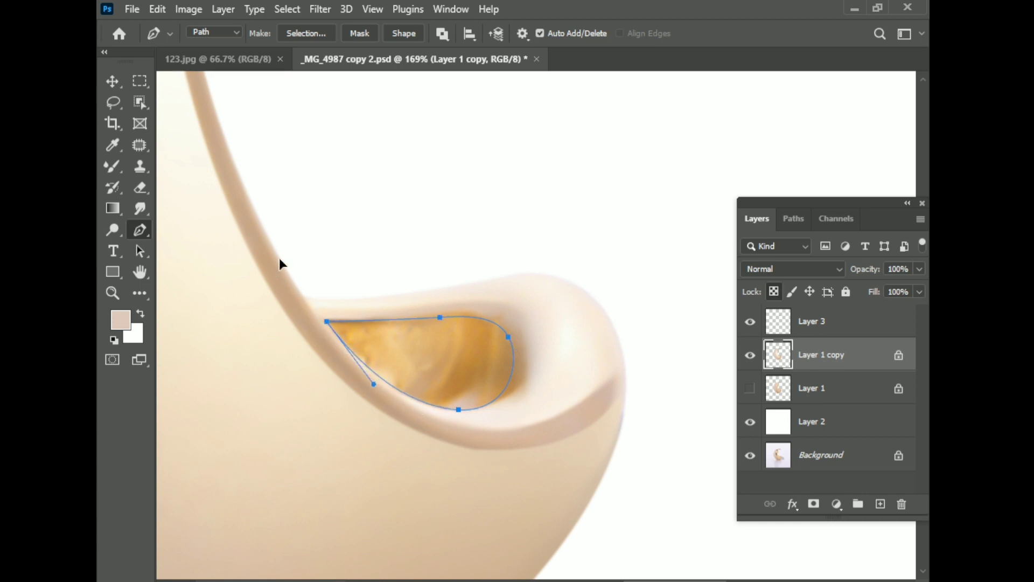
right_click(415, 355)
Turn the path into a selection and mixer-brush the orange inside it at size 45 into even amber
click(480, 295)
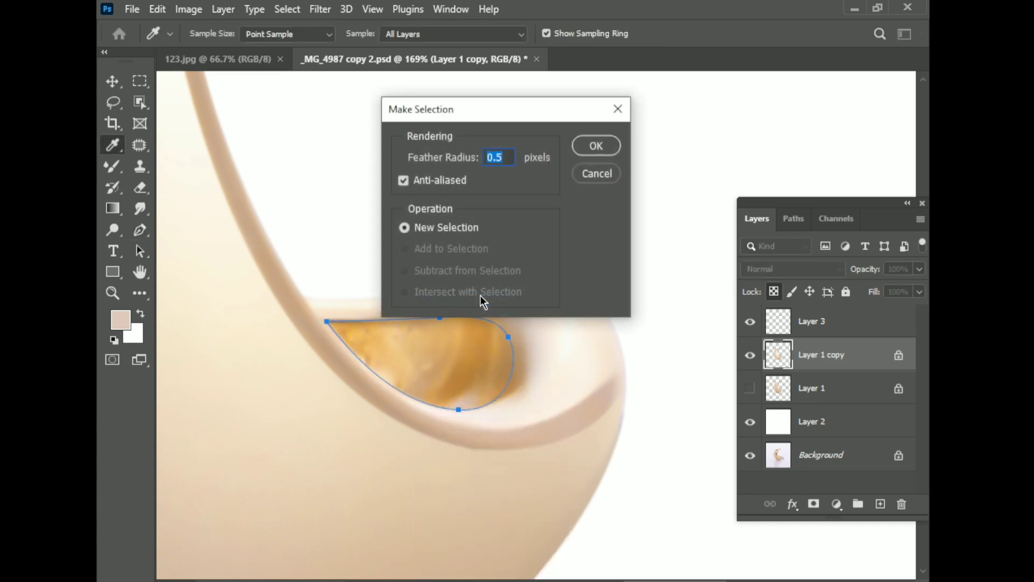
key(Return)
click(113, 166)
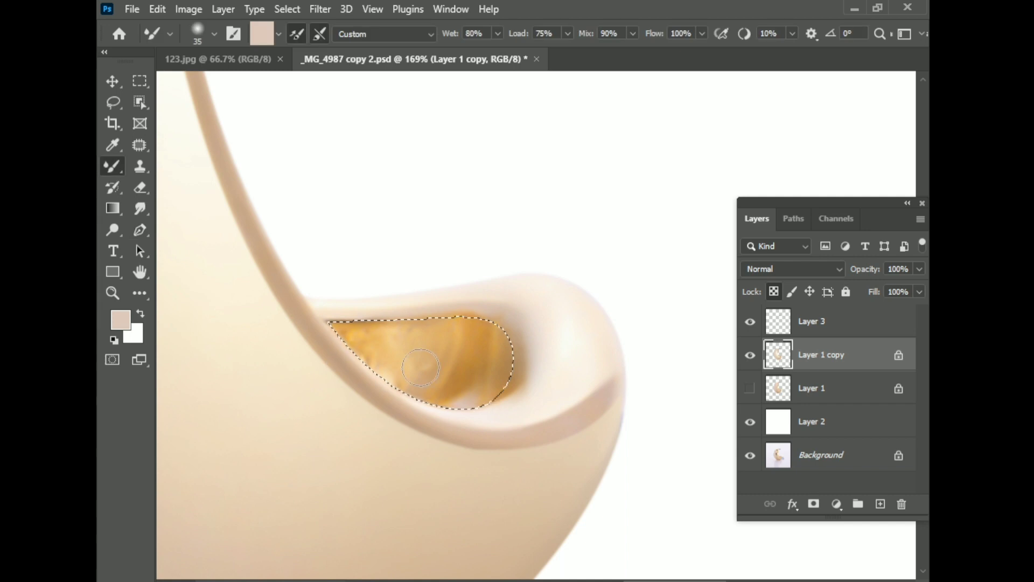
key(bracketright)
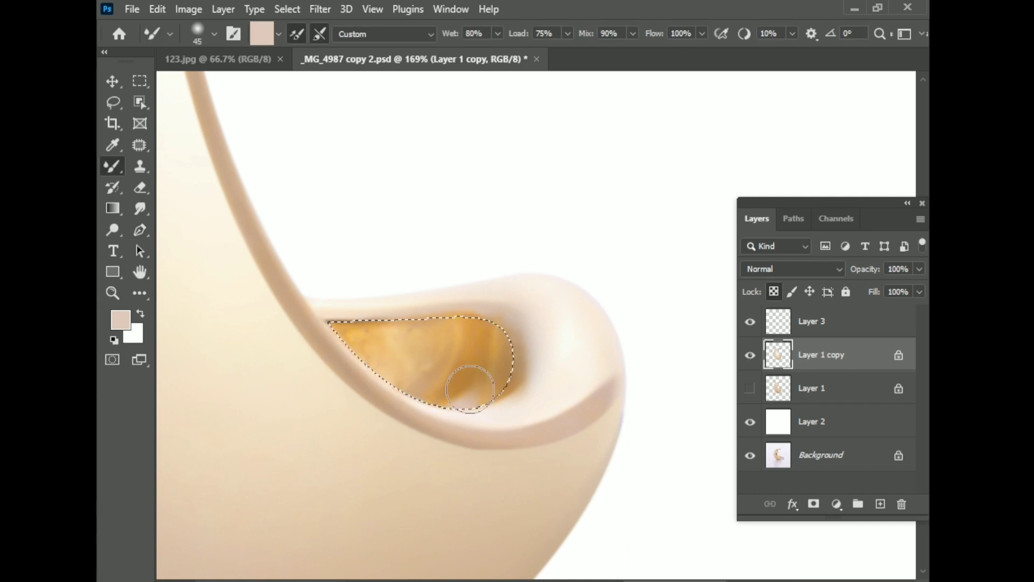
drag(471, 389, 492, 363)
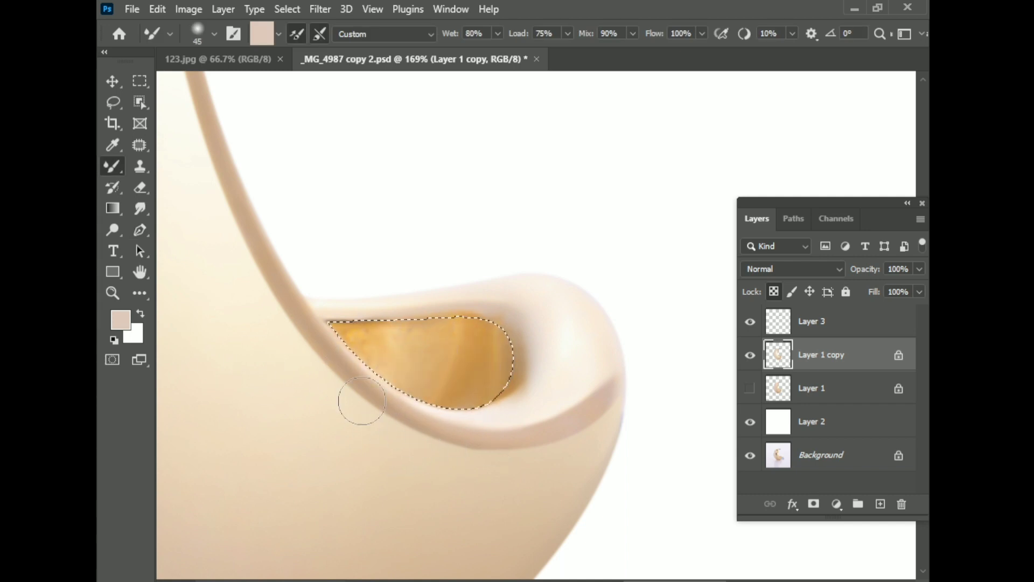
drag(361, 400, 503, 362)
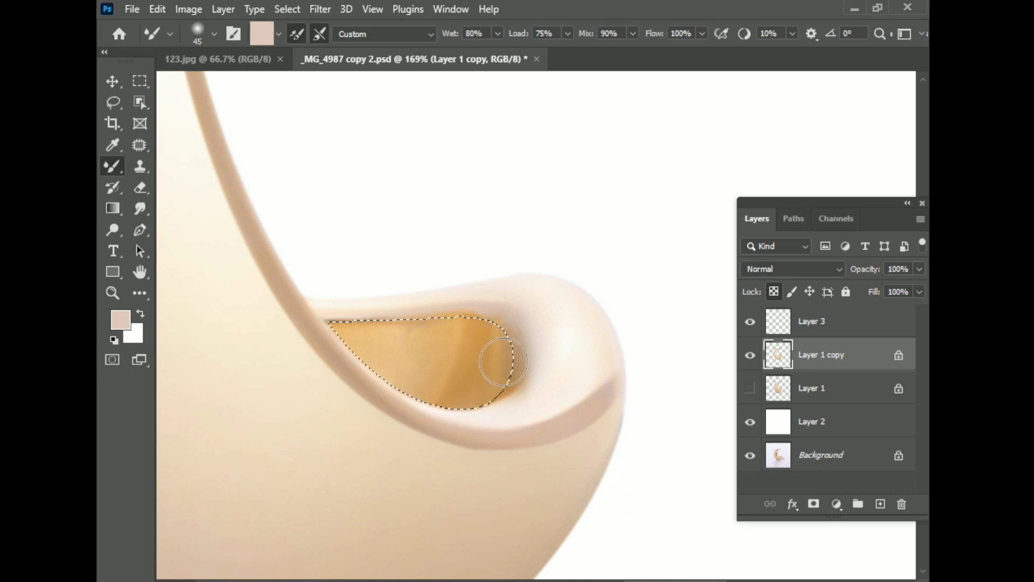
drag(503, 362, 499, 339)
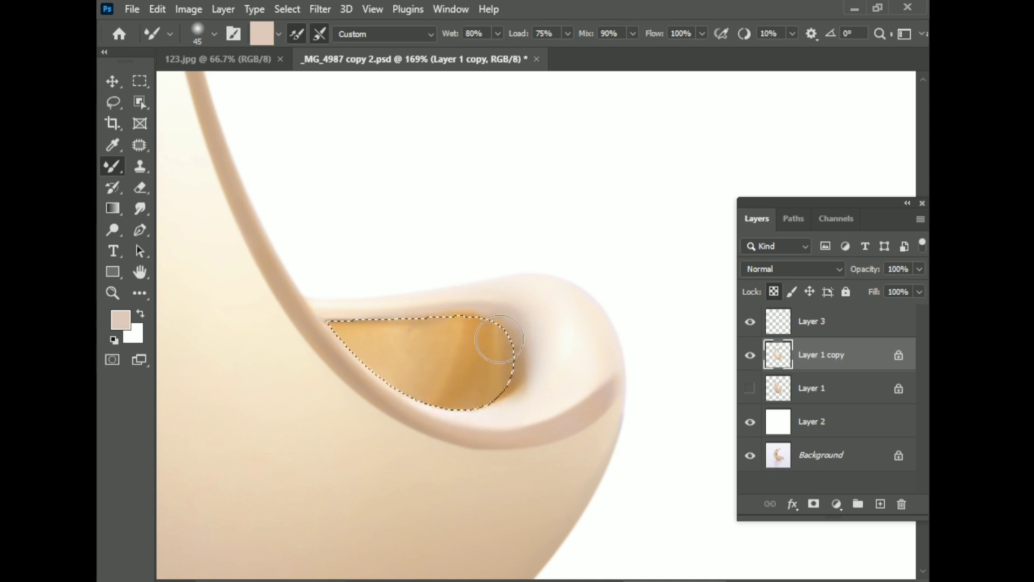
Deselect, save, and mixer-brush the cup's right and top rim edges smooth
key(ctrl+d)
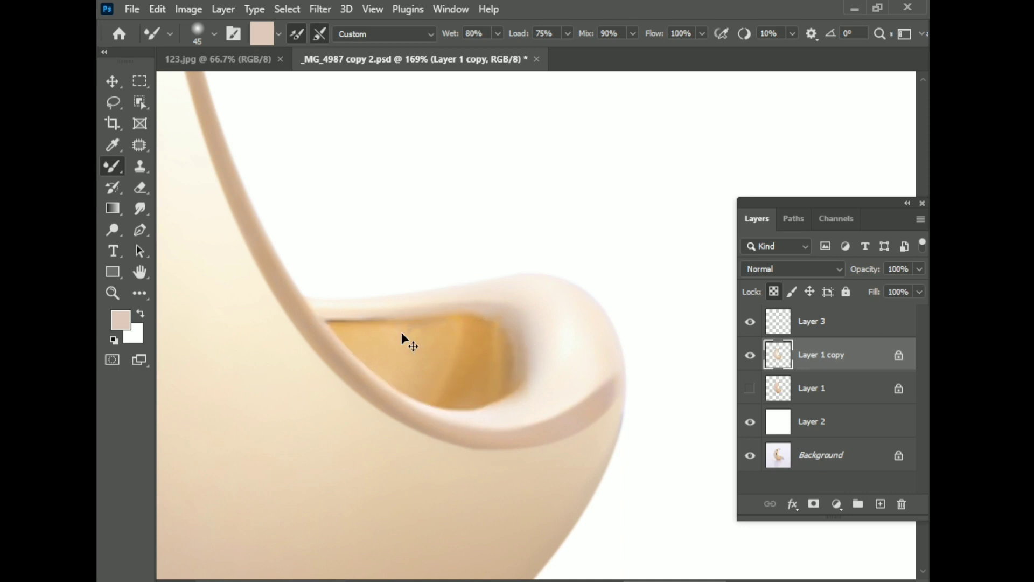
key(ctrl+s)
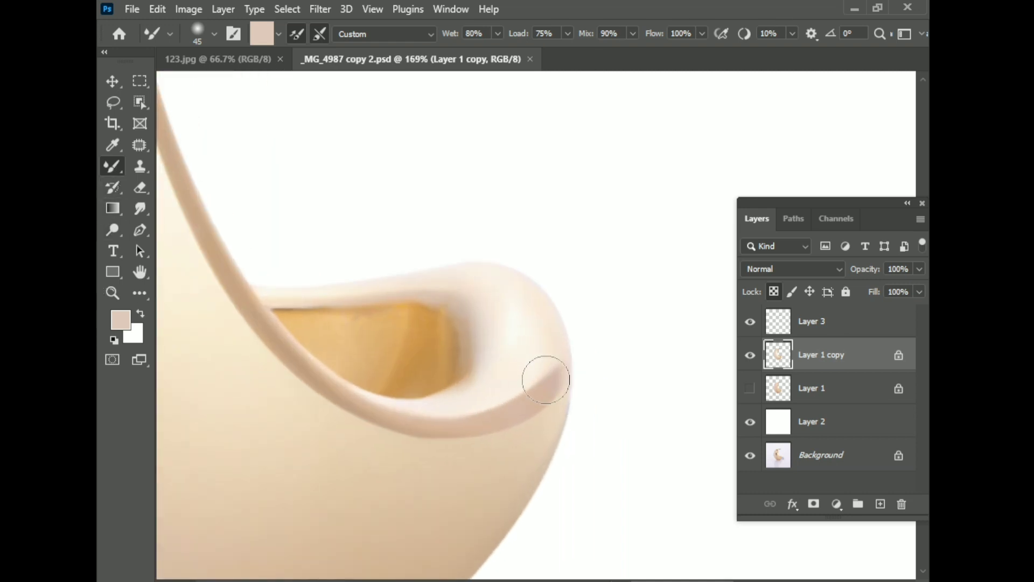
drag(543, 374, 554, 371)
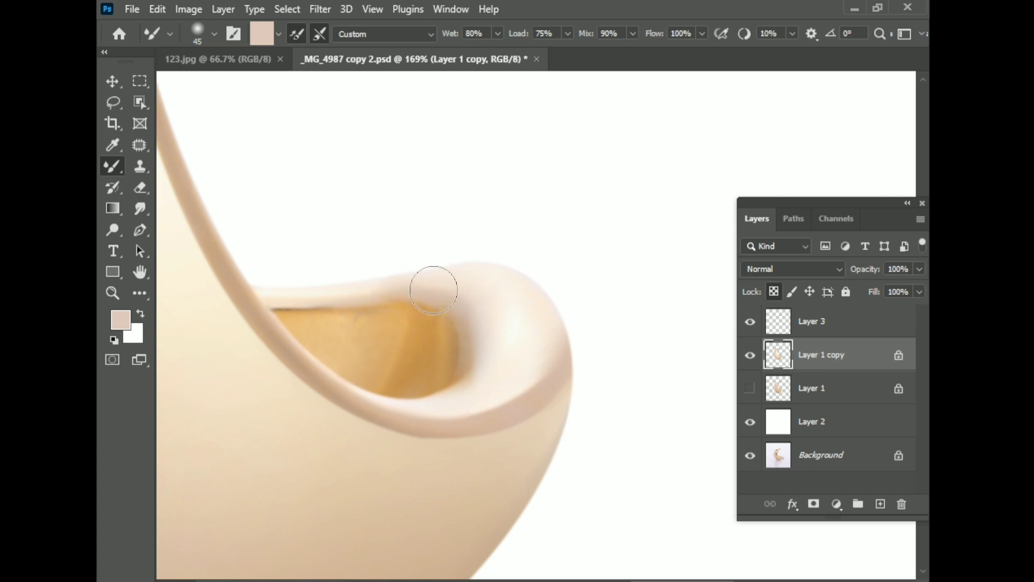
drag(395, 269, 287, 295)
scroll(538, 377, down, 3)
scroll(560, 393, down, 2)
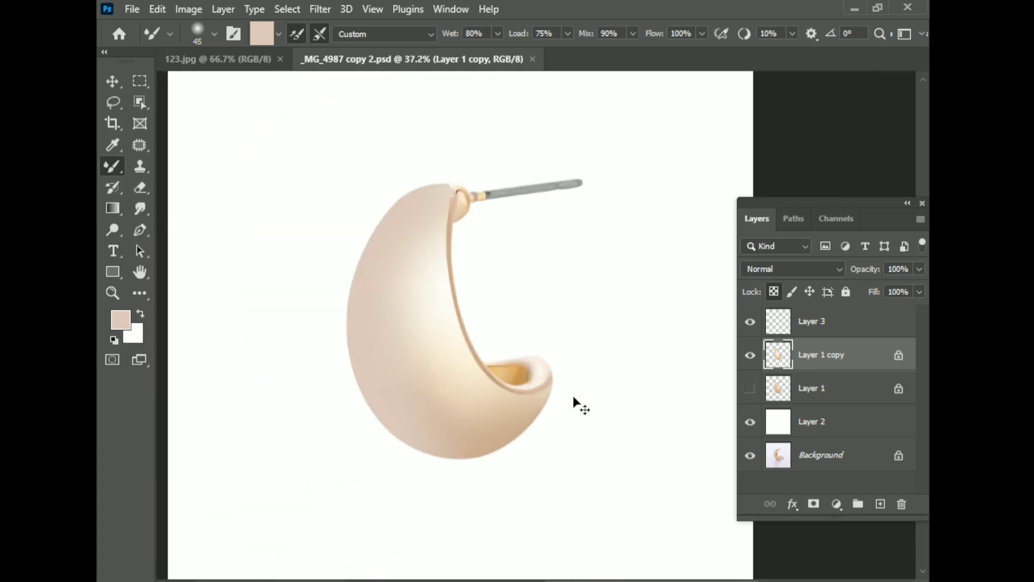
scroll(485, 377, up, 1)
scroll(436, 356, up, 1)
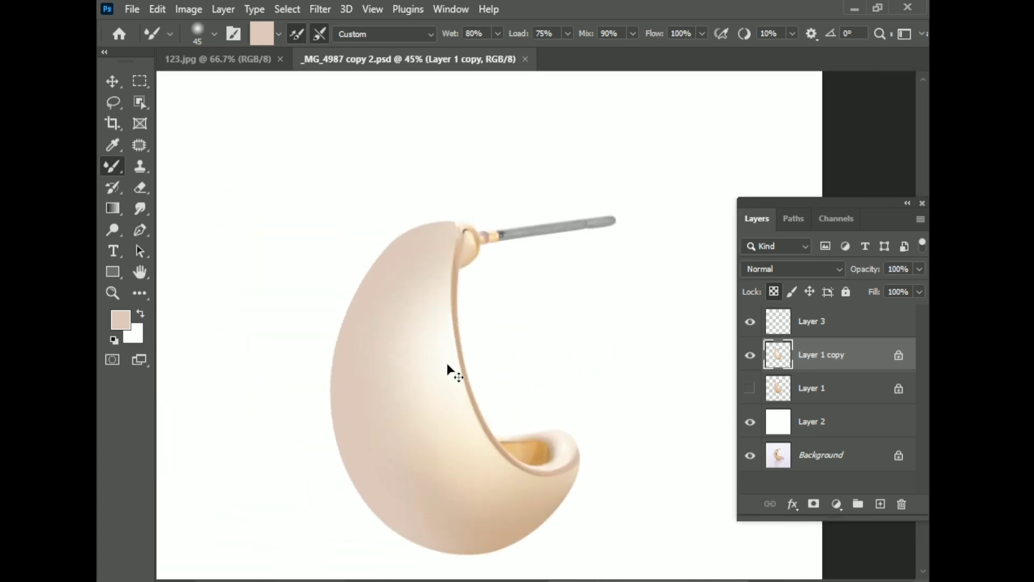
Make Layer 3 active and lock its transparent pixels
click(783, 317)
scroll(590, 208, up, 2)
scroll(588, 237, up, 4)
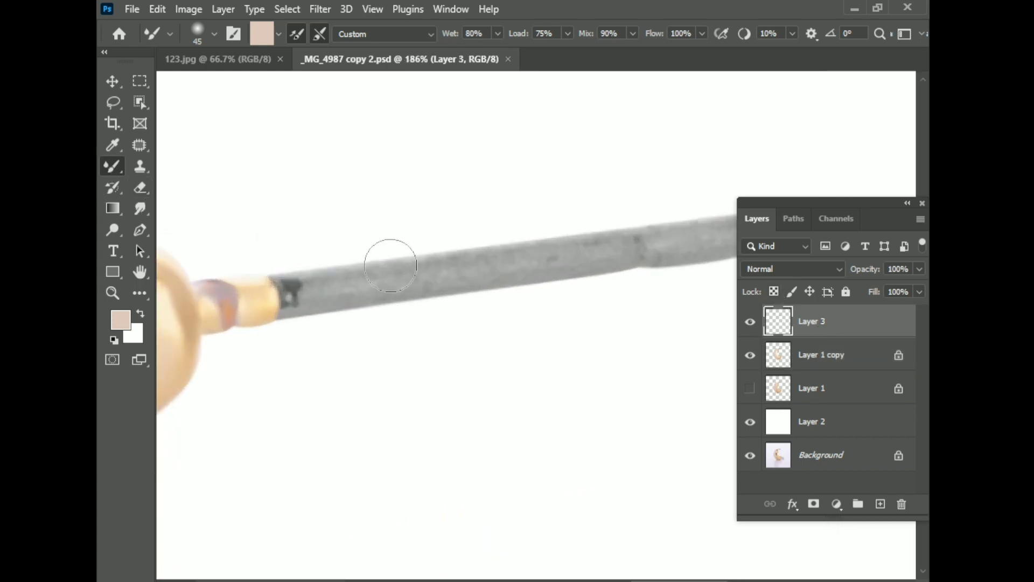
alt+click(335, 283)
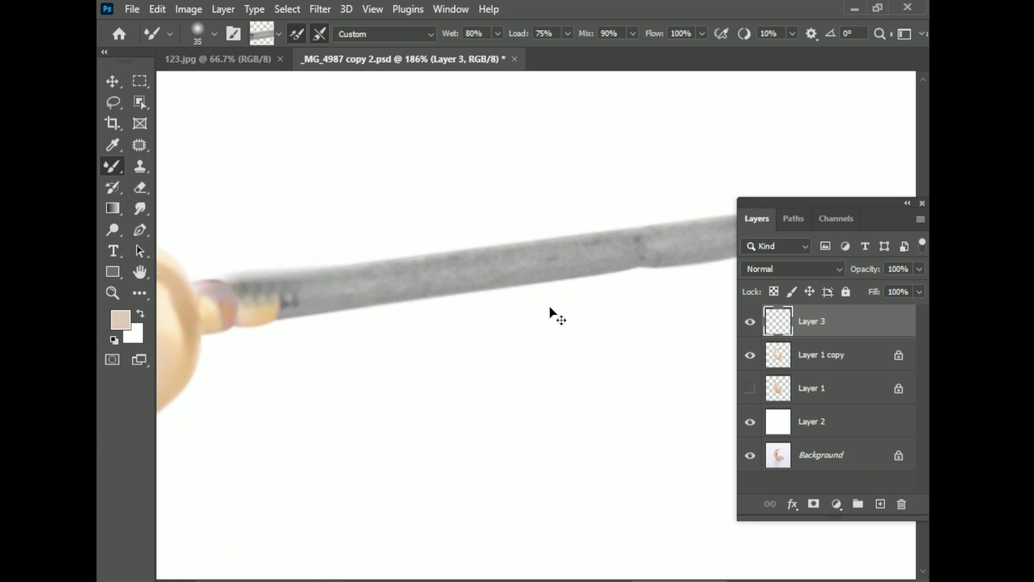
Sample grey from the pin and smooth the dark spot near its gold end and the rod's upper edge
click(774, 291)
alt+click(285, 309)
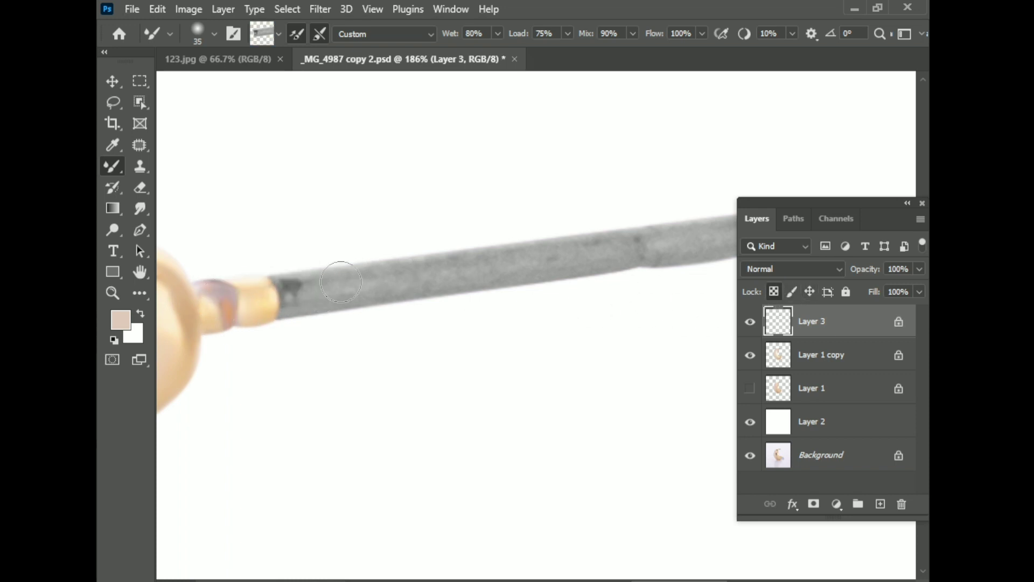
drag(341, 281, 238, 294)
scroll(239, 322, down, 2)
scroll(578, 244, up, 3)
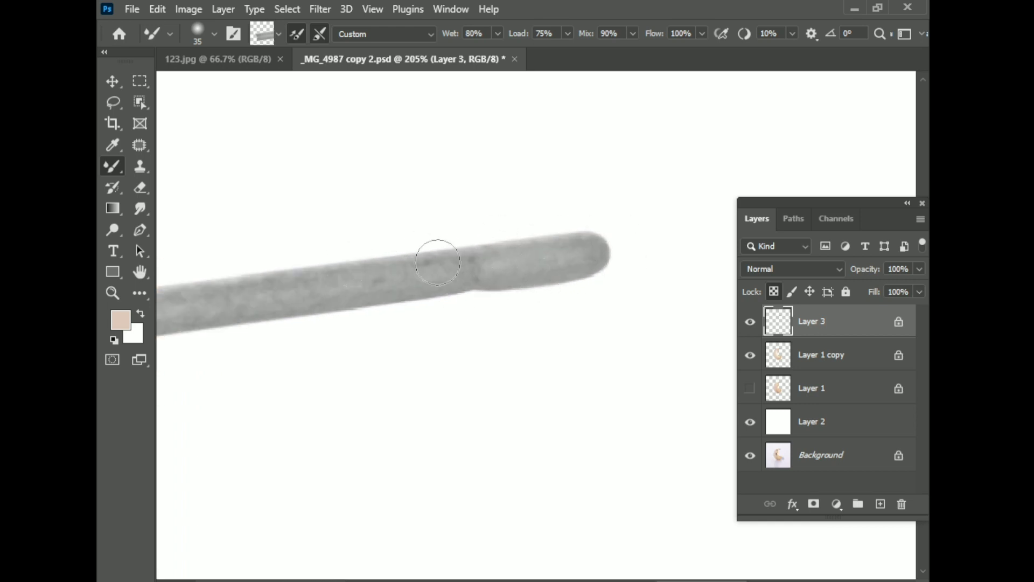
scroll(636, 290, down, 2)
scroll(591, 307, up, 2)
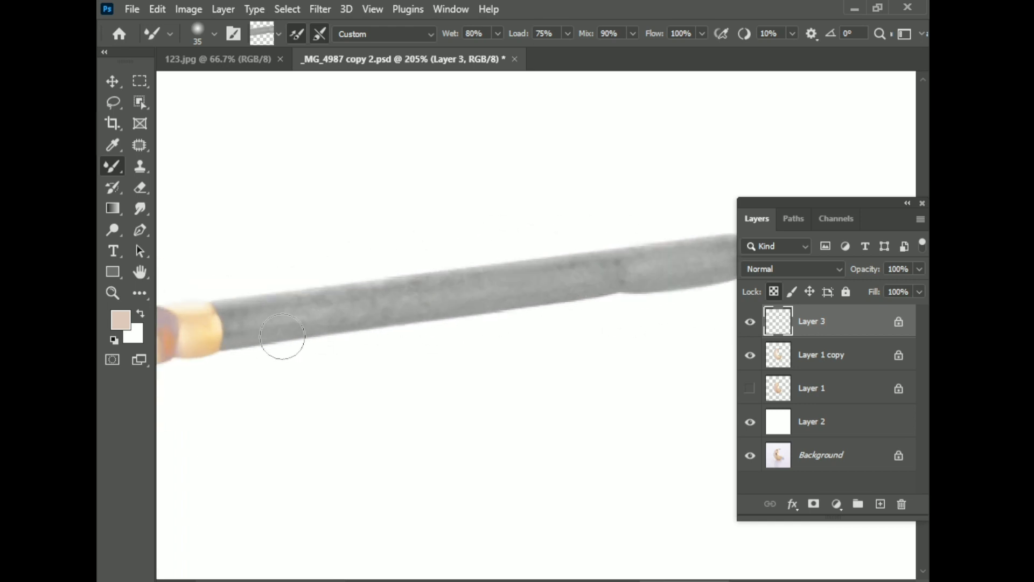
drag(409, 277, 212, 293)
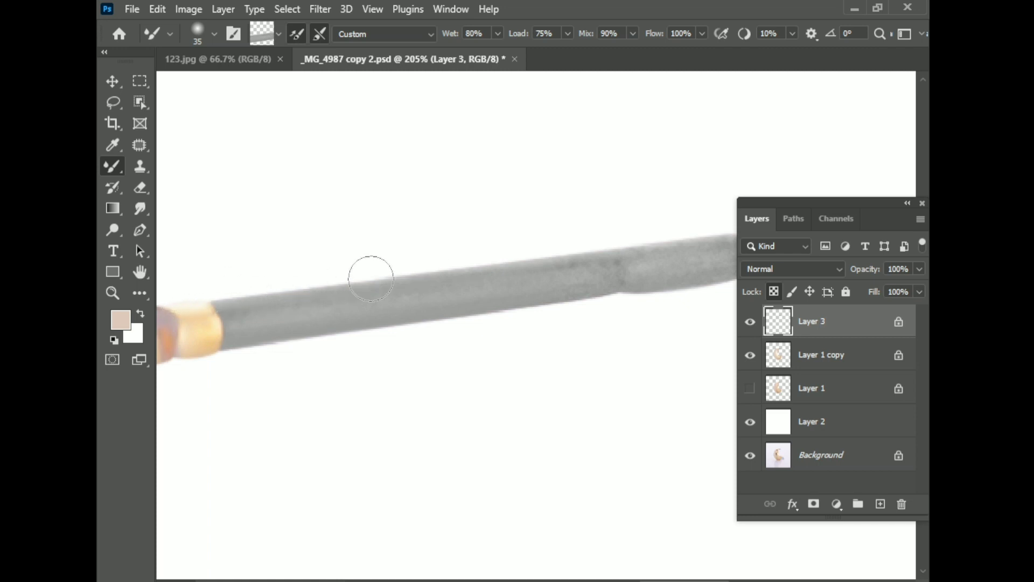
scroll(636, 276, right, 3)
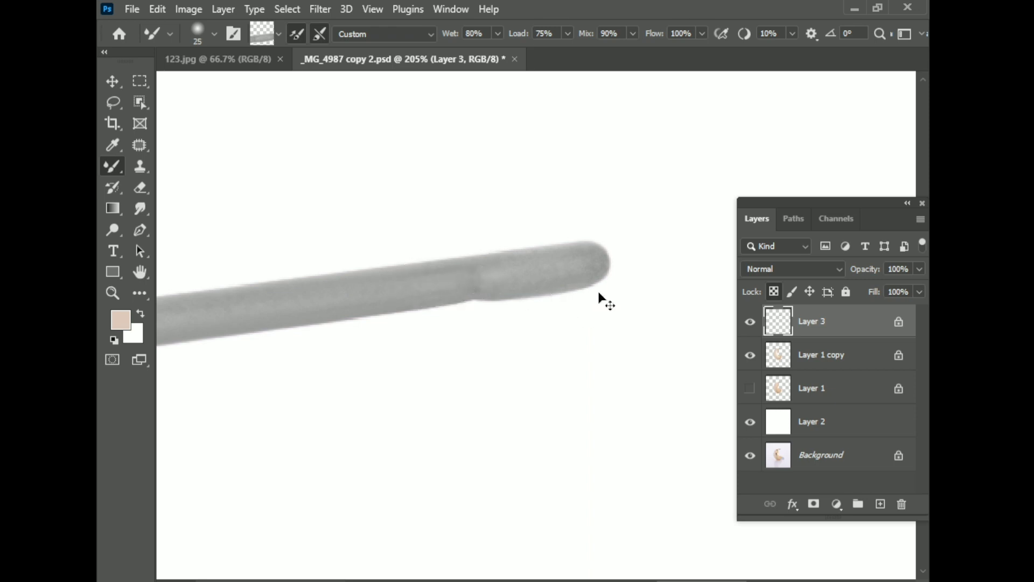
scroll(503, 274, up, 1)
scroll(503, 273, left, 3)
scroll(438, 330, down, 3)
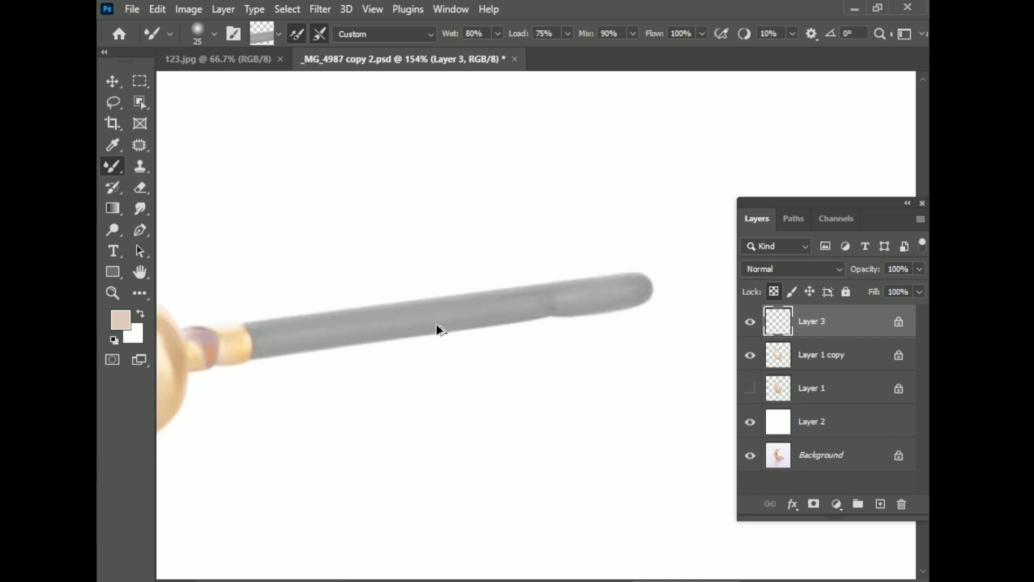
scroll(563, 293, up, 3)
scroll(271, 318, up, 1)
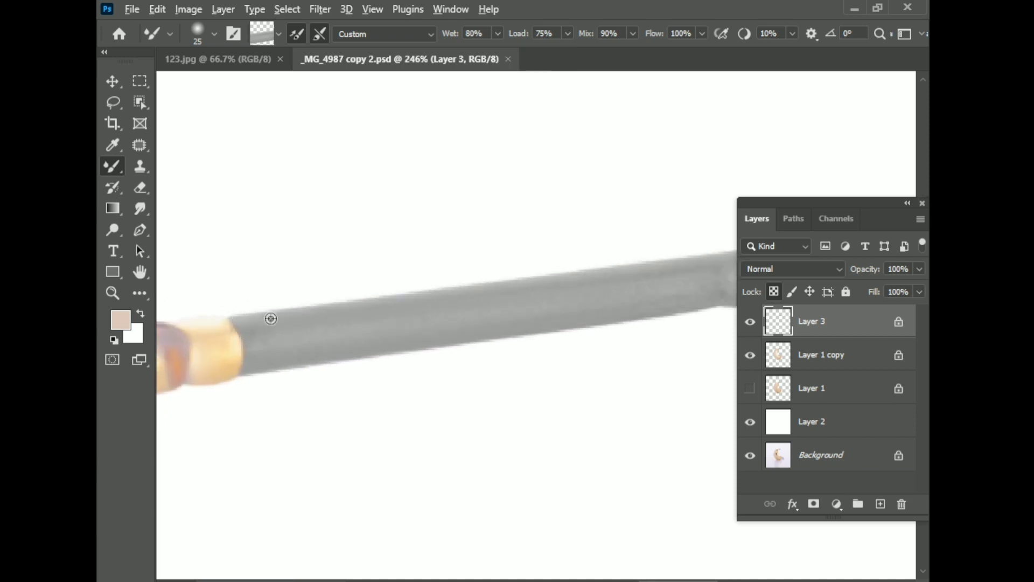
Touch up the pin's grey surface, resampling grey paint from its tip and shaft
click(357, 309)
scroll(703, 290, down, 1)
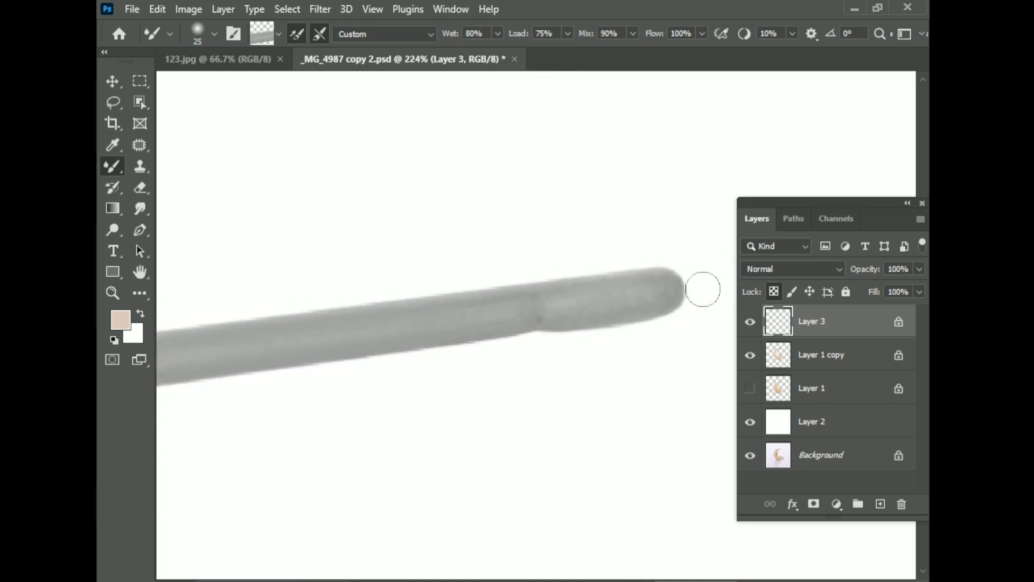
alt+click(560, 308)
alt+click(637, 281)
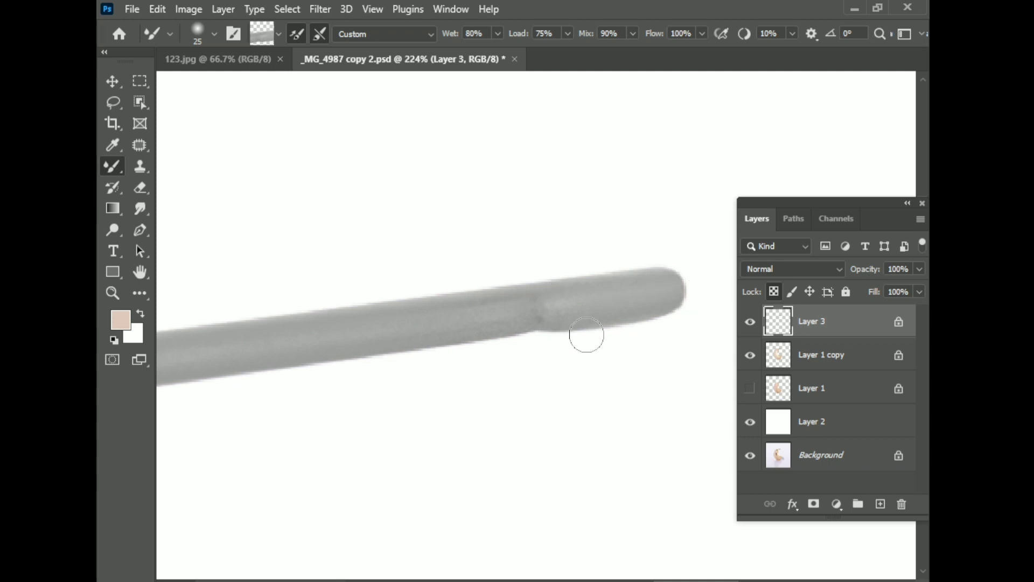
alt+click(699, 311)
alt+click(378, 348)
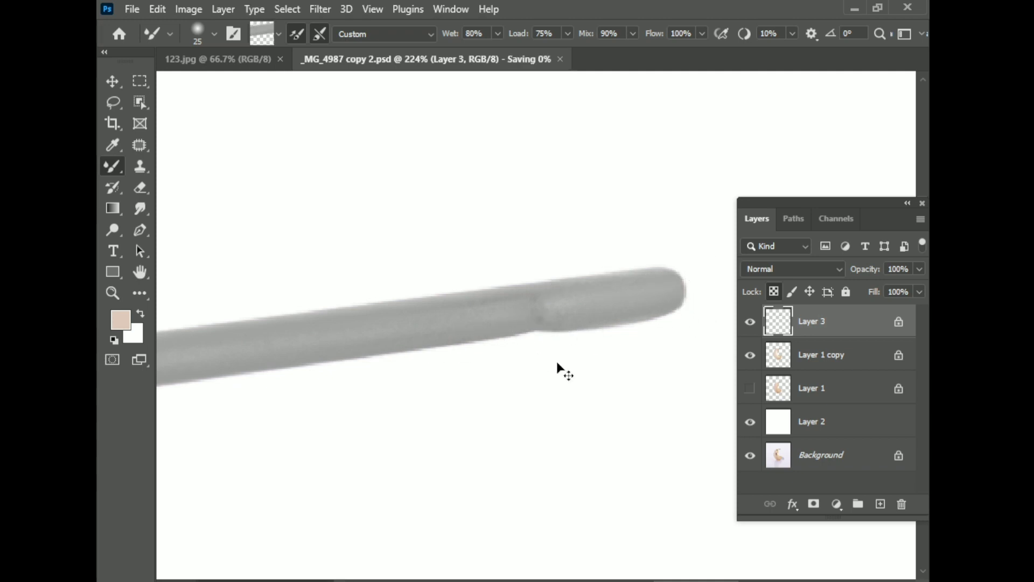
alt+click(521, 296)
scroll(633, 338, down, 2)
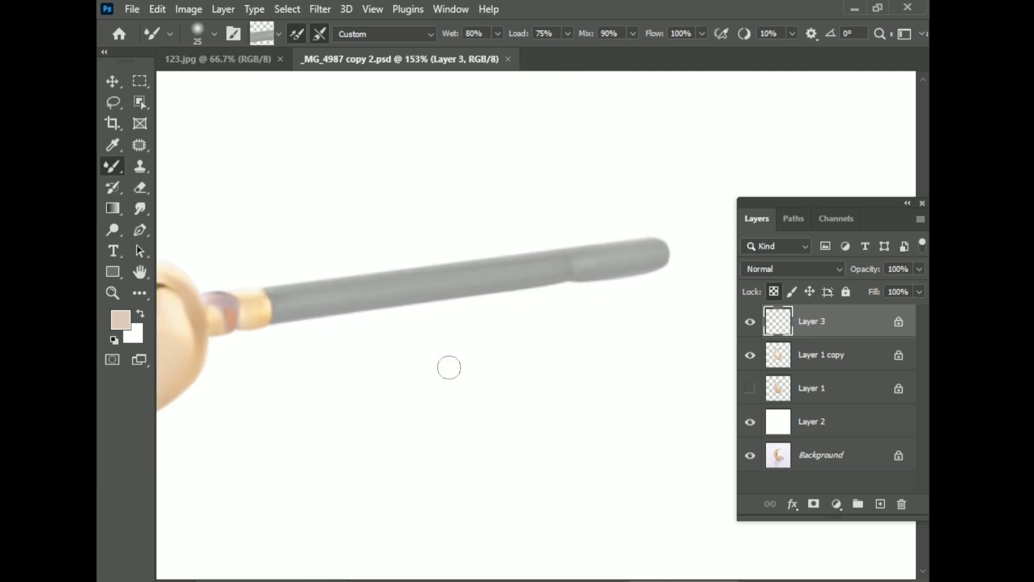
Trace a closed pen path along the pin shaft from the gold collar to the tip
key(p)
scroll(275, 319, up, 3)
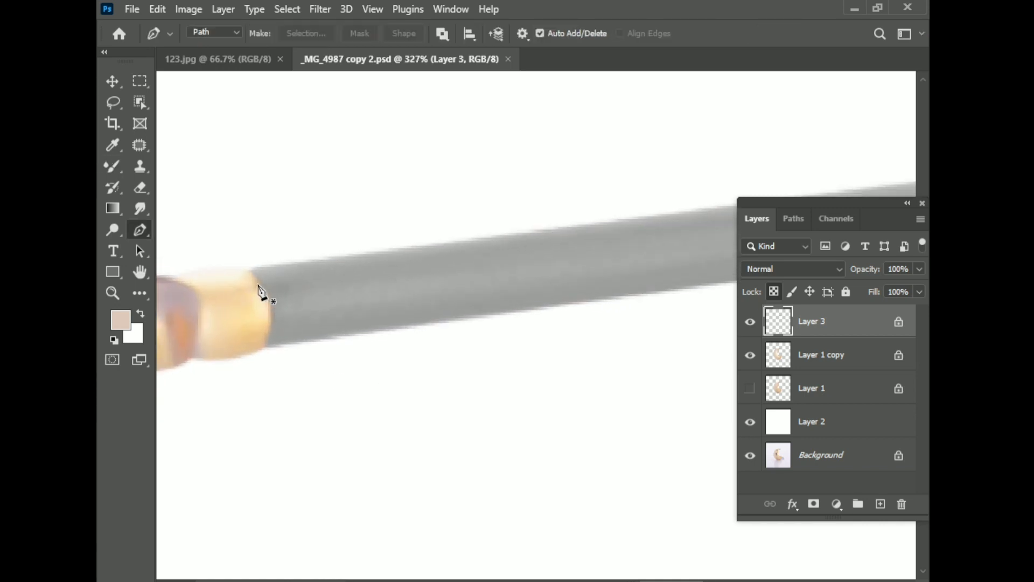
click(265, 295)
scroll(319, 322, down, 3)
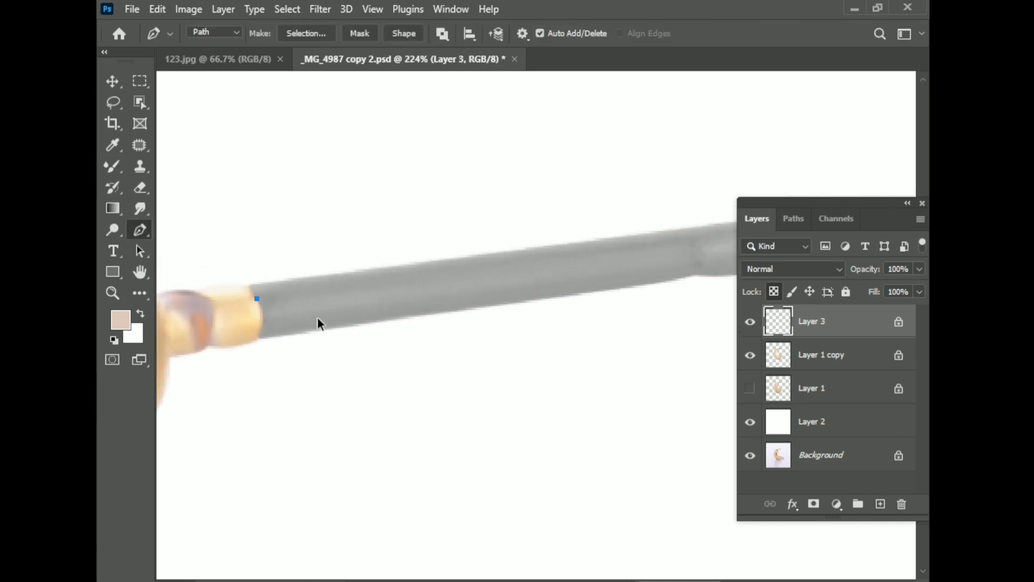
click(666, 258)
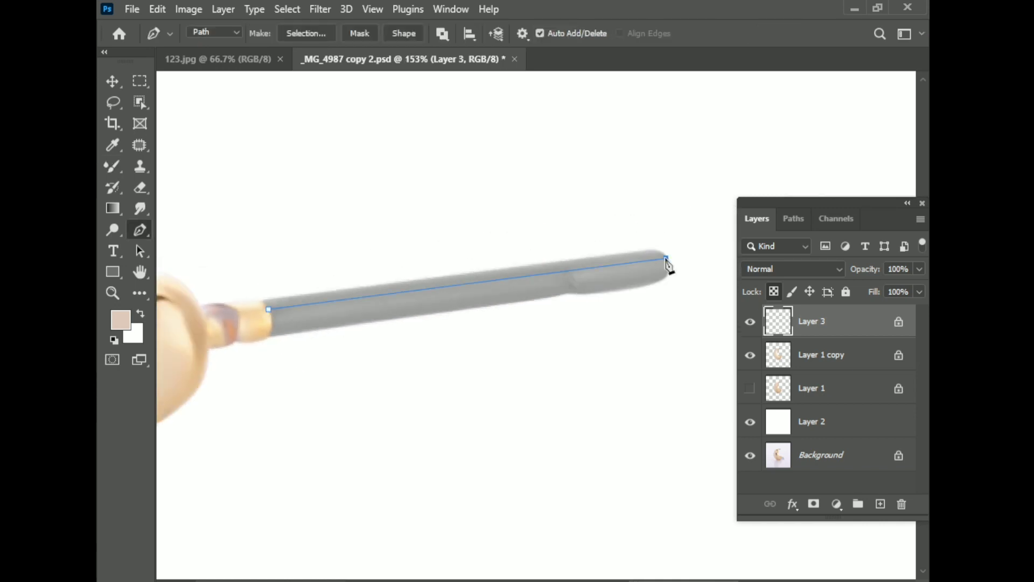
click(271, 321)
Make the path a 0.5-pixel feathered selection and add a new Layer 4
right_click(377, 307)
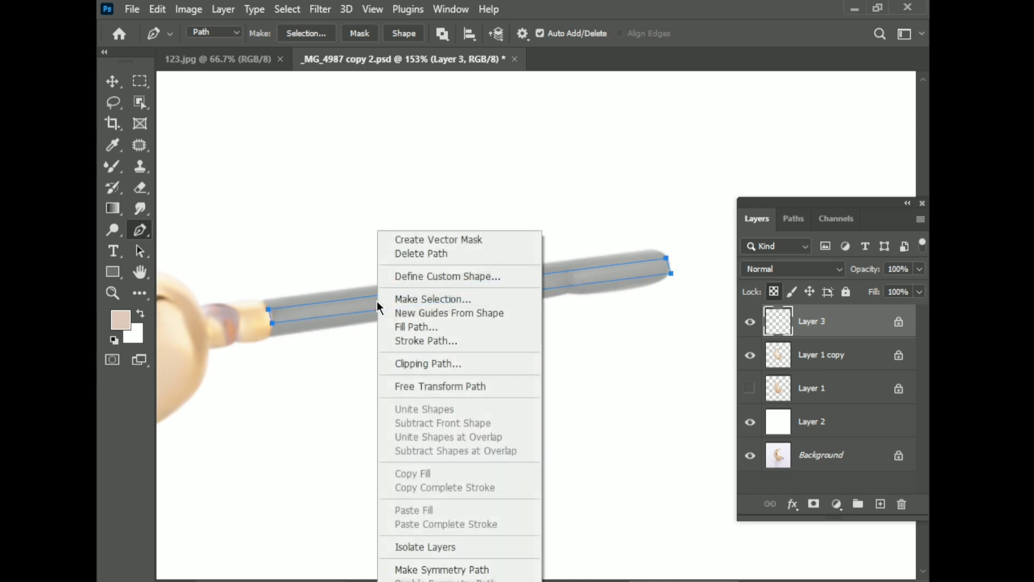
click(419, 299)
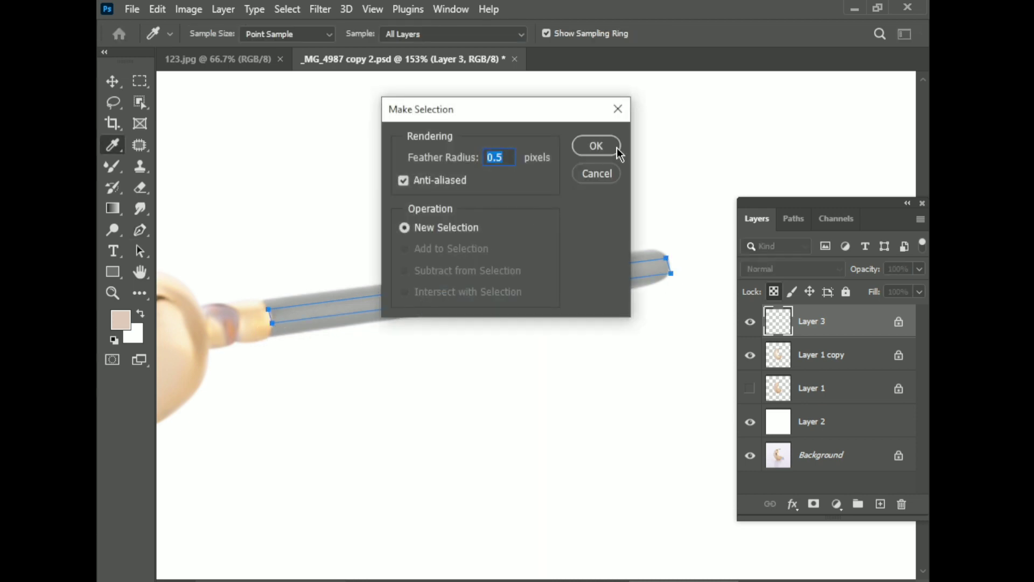
click(614, 147)
click(881, 504)
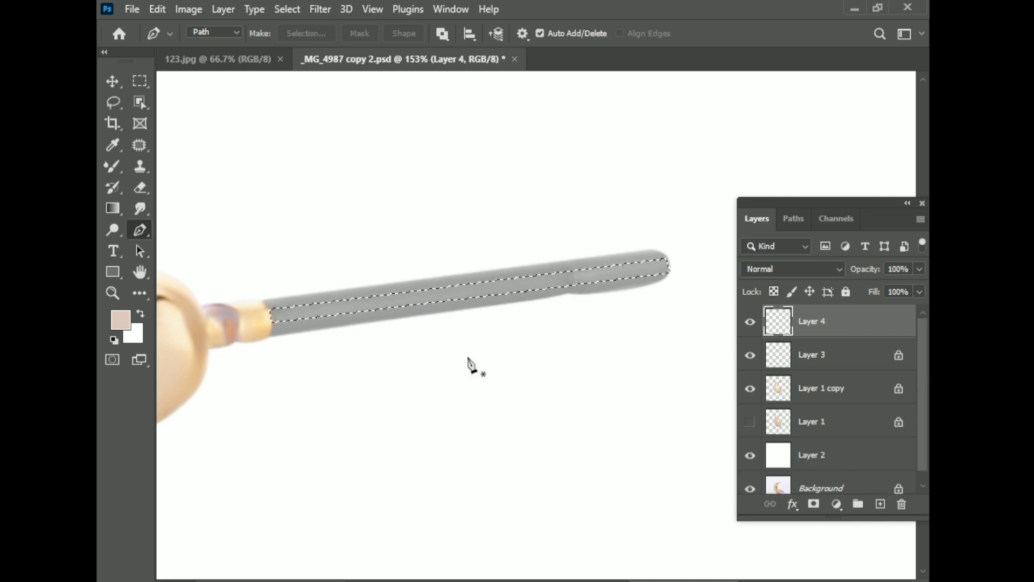
Set the background colour to light grey #d2d1d3, fill the selection with it, and deselect
click(135, 331)
mouse_move(451, 72)
mouse_down()
mouse_move(525, 134)
mouse_move(626, 138)
mouse_up()
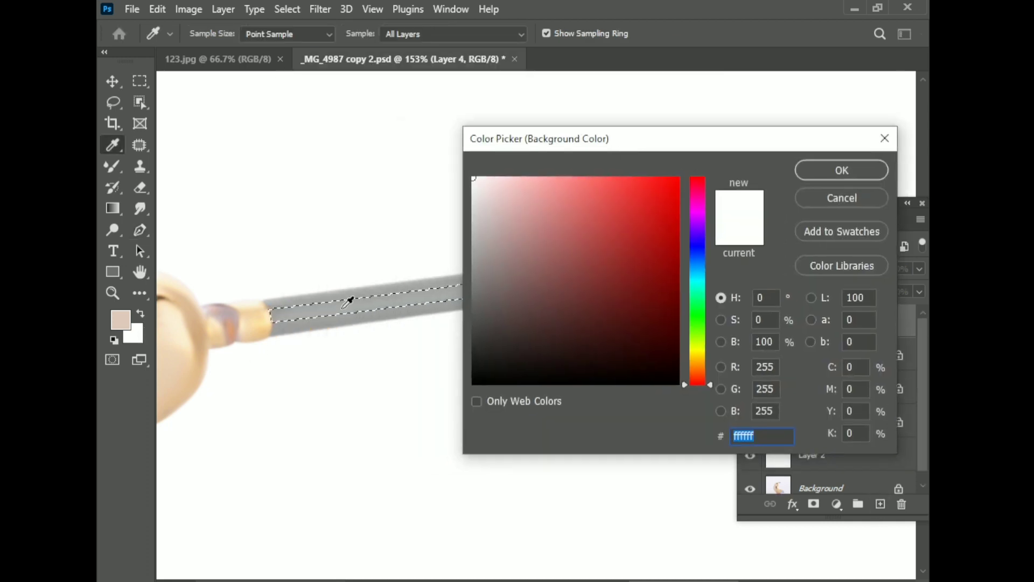
click(351, 299)
click(380, 309)
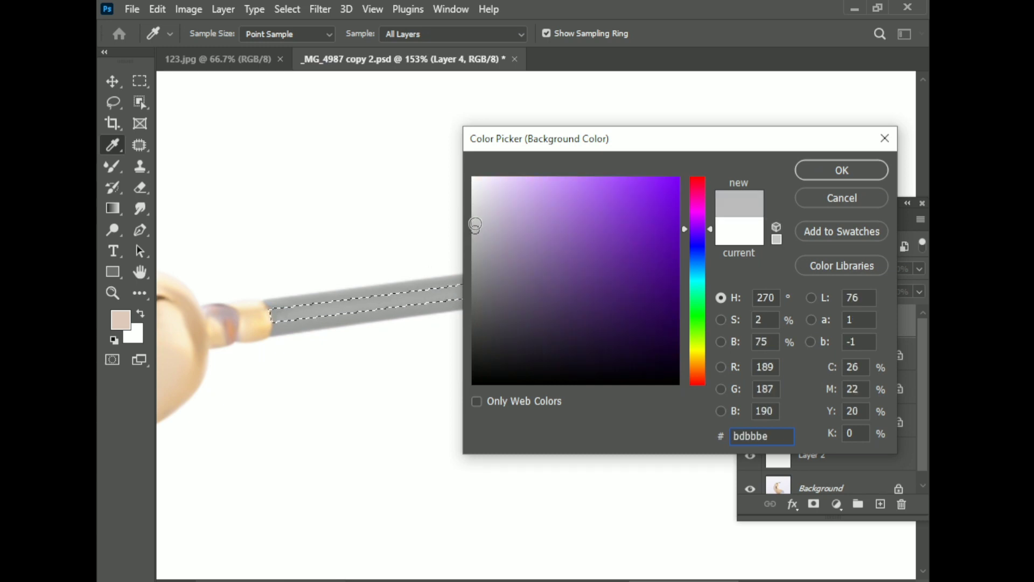
click(350, 304)
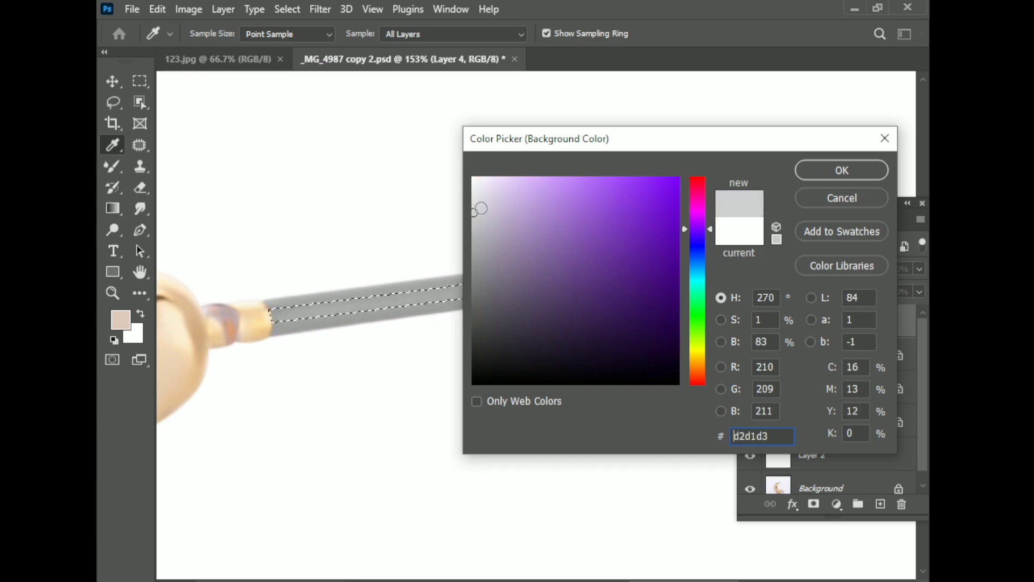
click(837, 164)
key(ctrl+BackSpace)
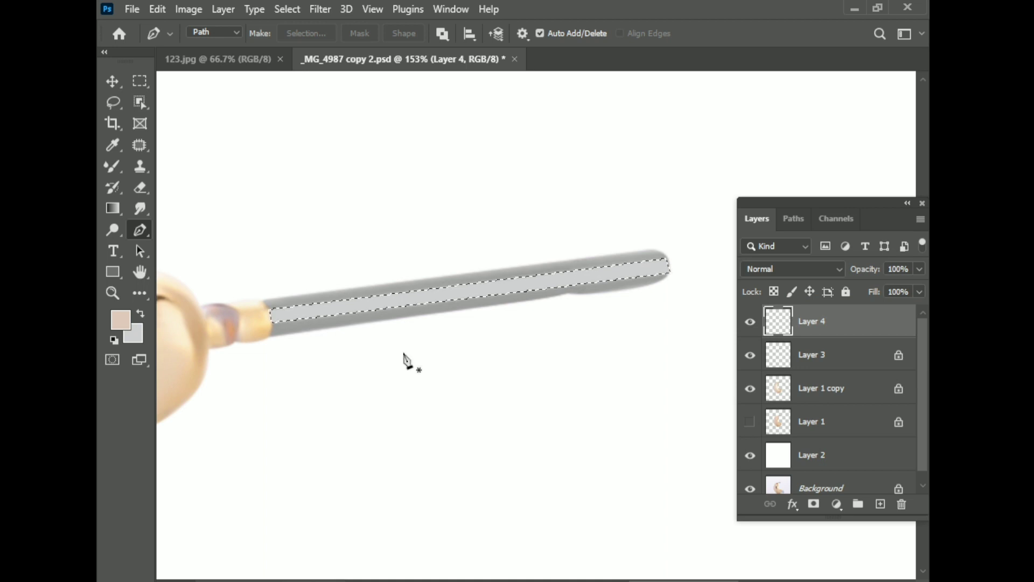
key(ctrl+d)
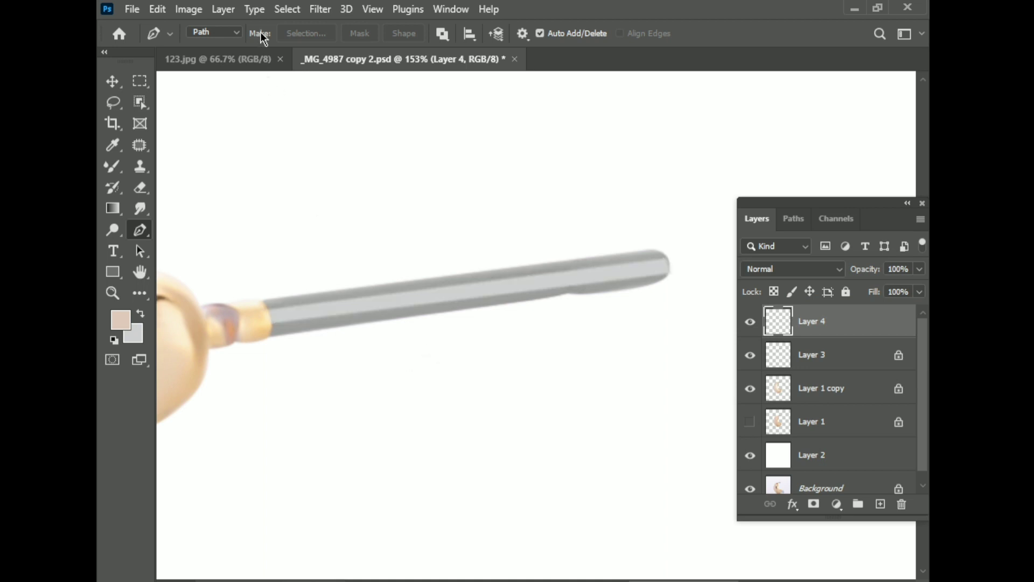
Apply a Gaussian Blur of about 3.5 pixels to the grey strip
click(321, 9)
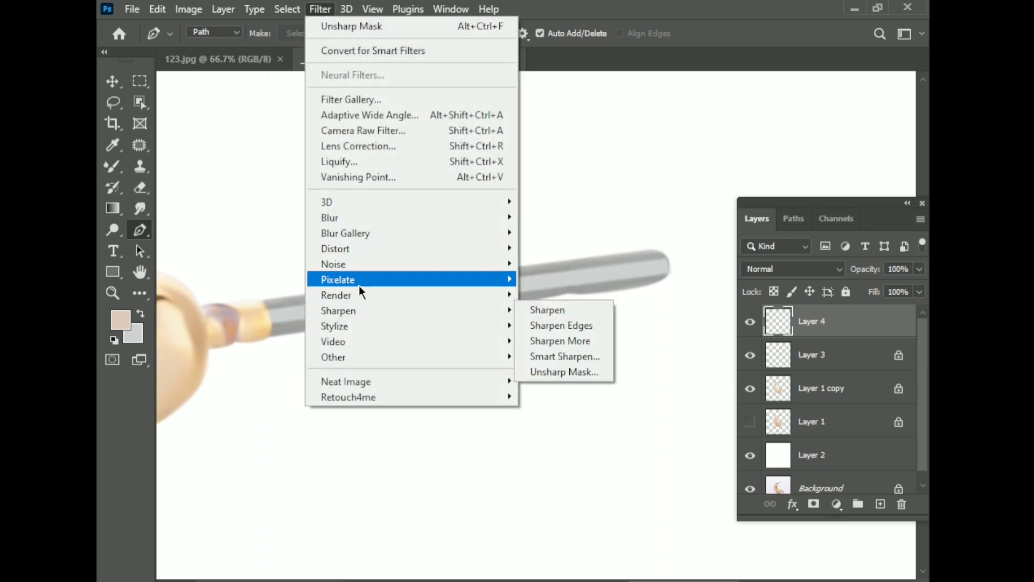
mouse_move(330, 217)
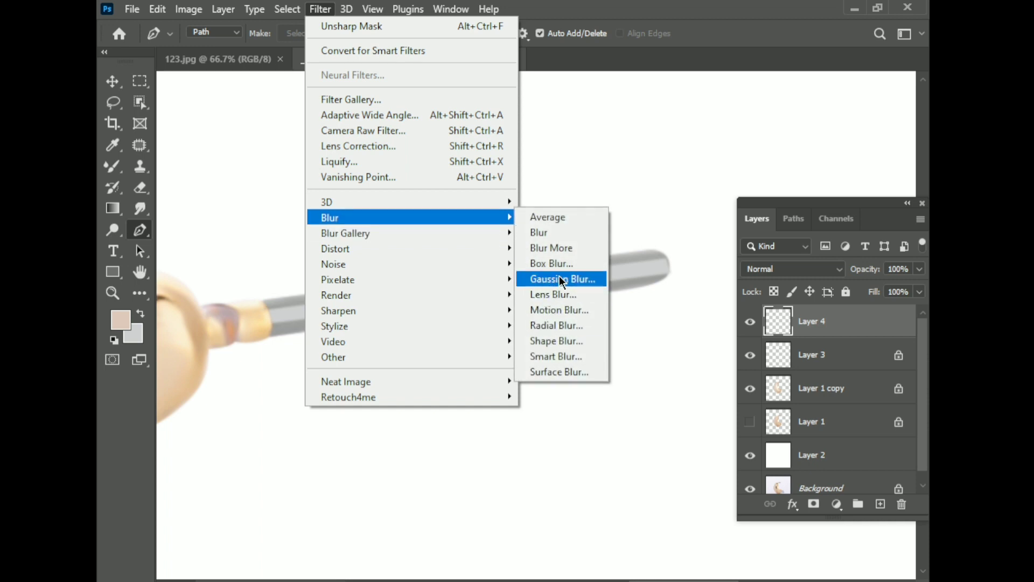
click(562, 279)
drag(491, 92, 688, 130)
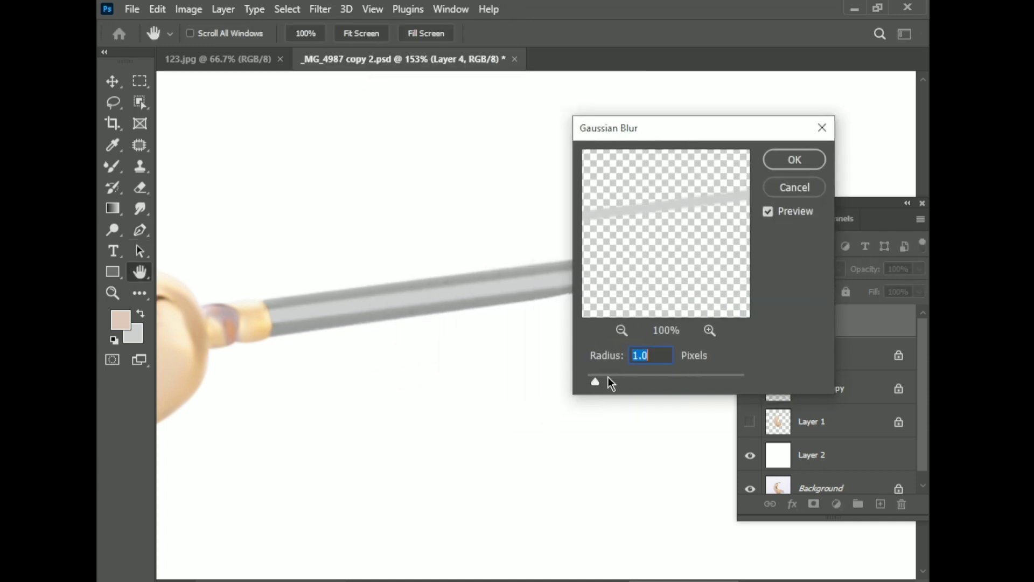
drag(595, 382, 613, 382)
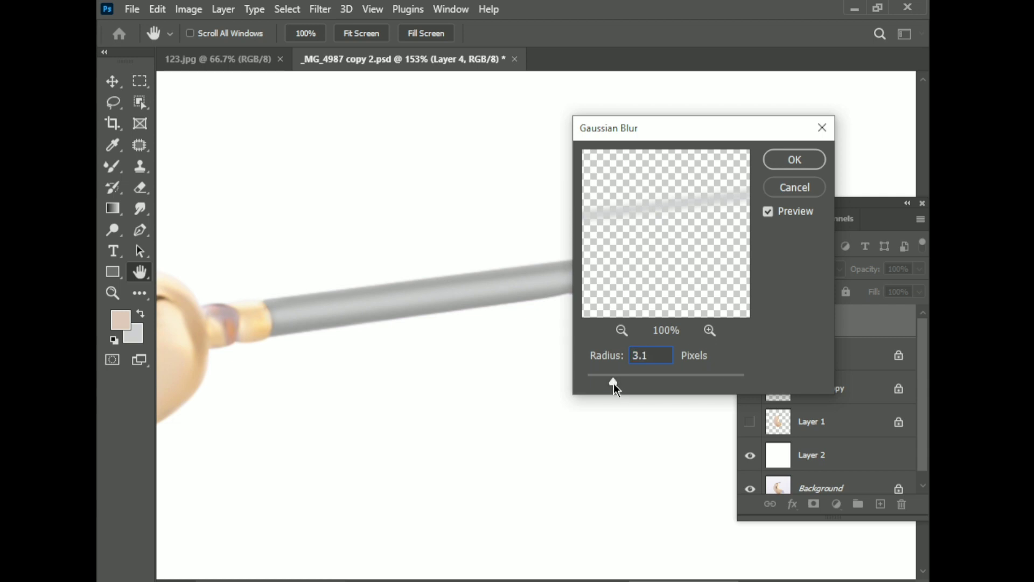
click(795, 160)
key(p)
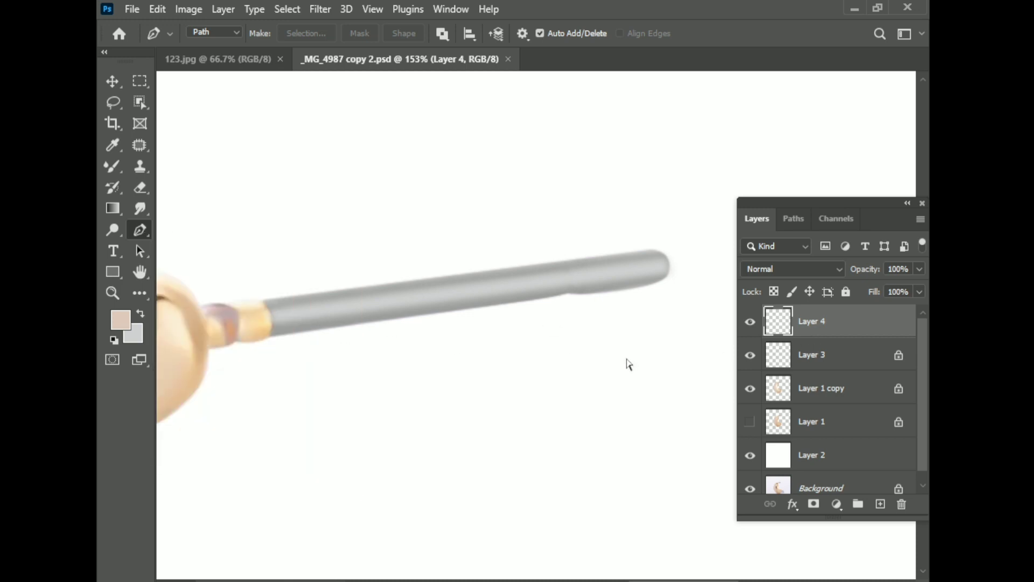
key(ctrl+t)
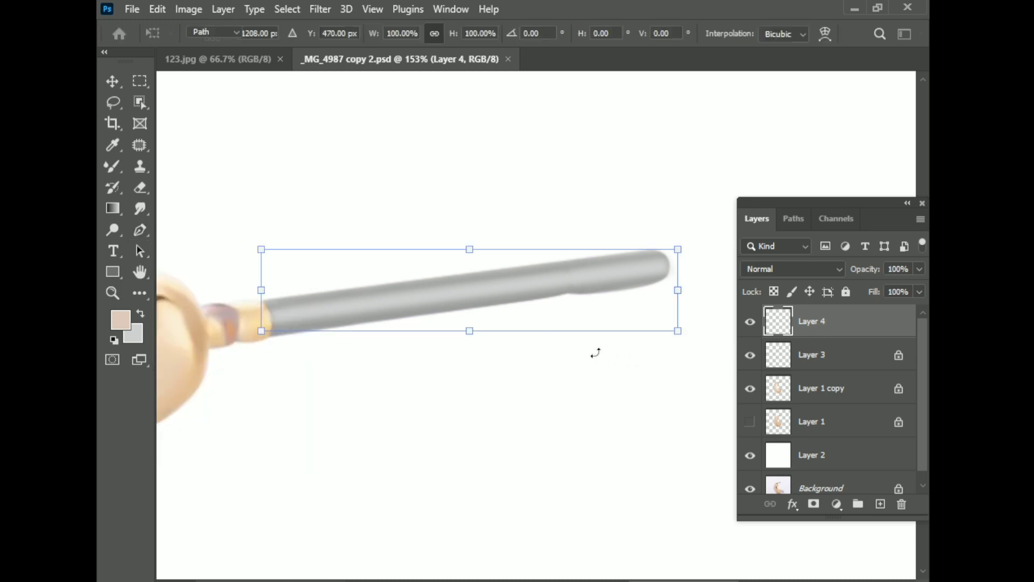
key(Escape)
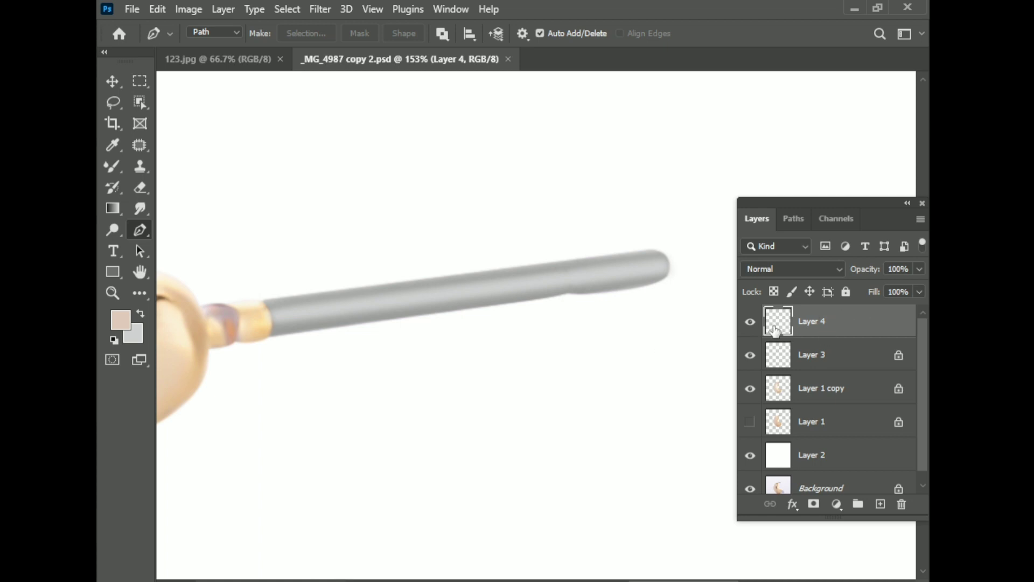
Brighten the strip with Levels at white input 228 and save the document
key(ctrl+l)
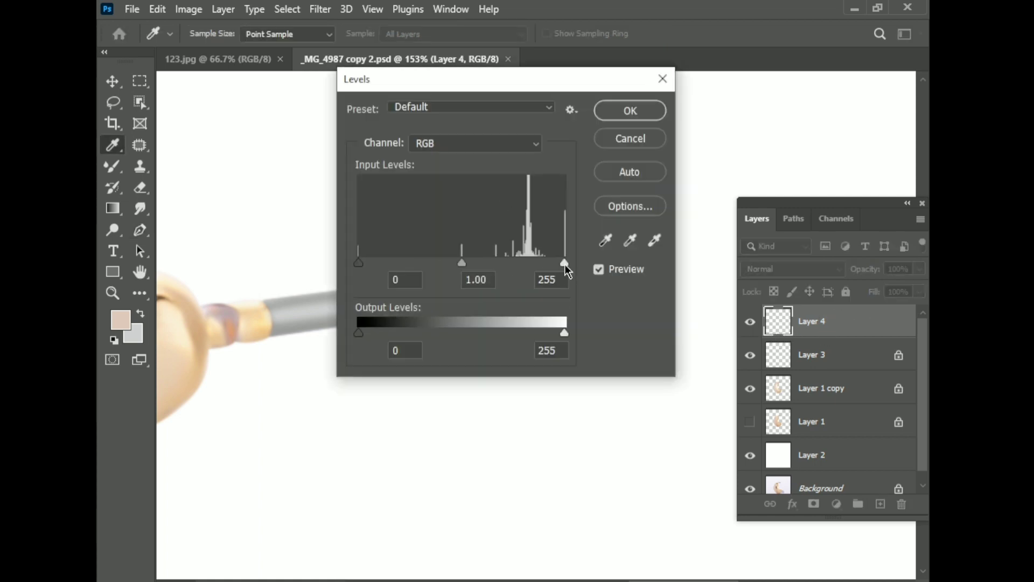
drag(565, 264, 543, 264)
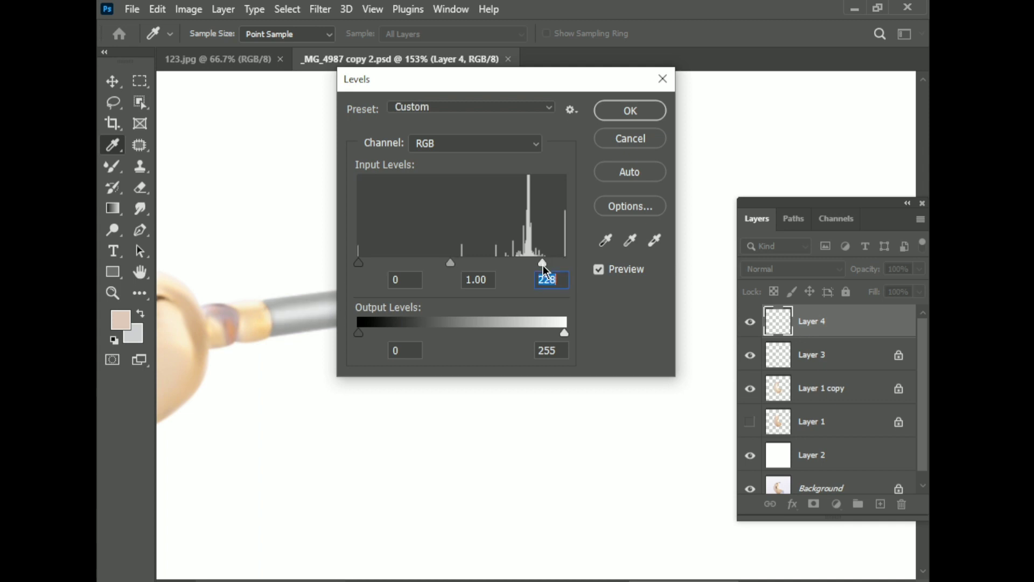
click(631, 111)
scroll(408, 292, down, 3)
key(ctrl+s)
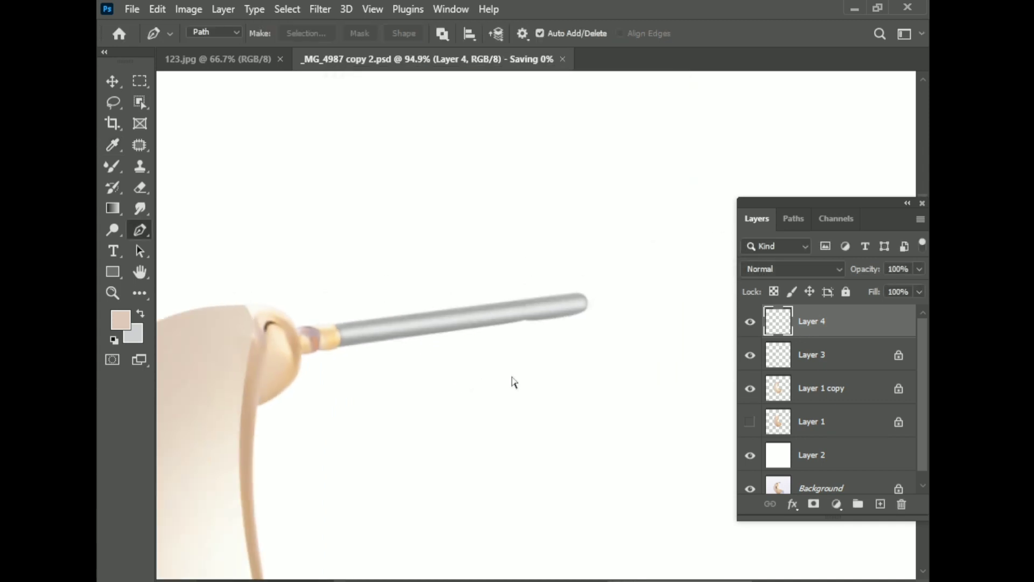
scroll(511, 377, down, 2)
key(v)
scroll(571, 334, up, 5)
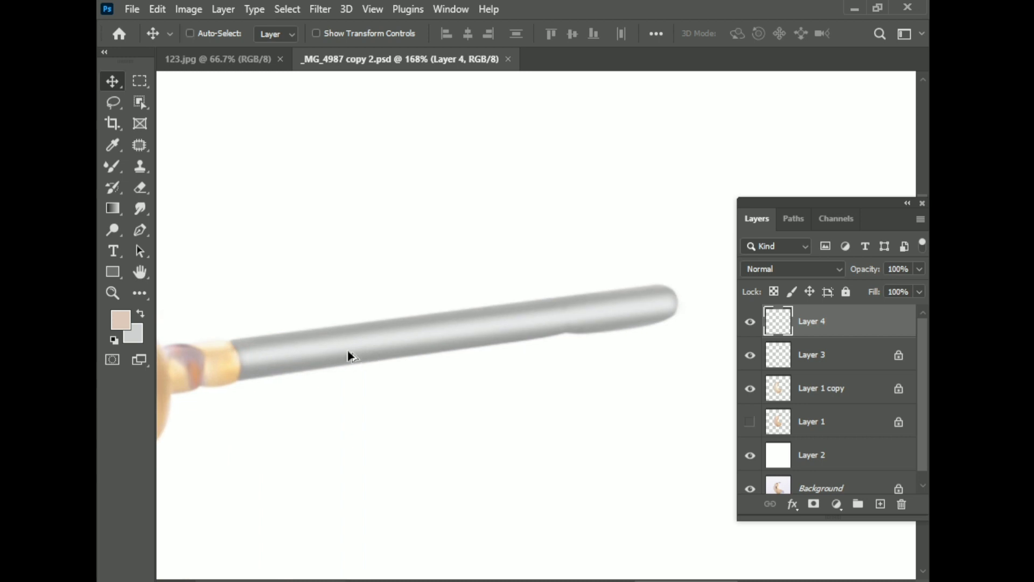
Toggle Layer 4's visibility off and on to compare the highlight stripe
scroll(351, 355, up, 1)
click(750, 322)
click(750, 322)
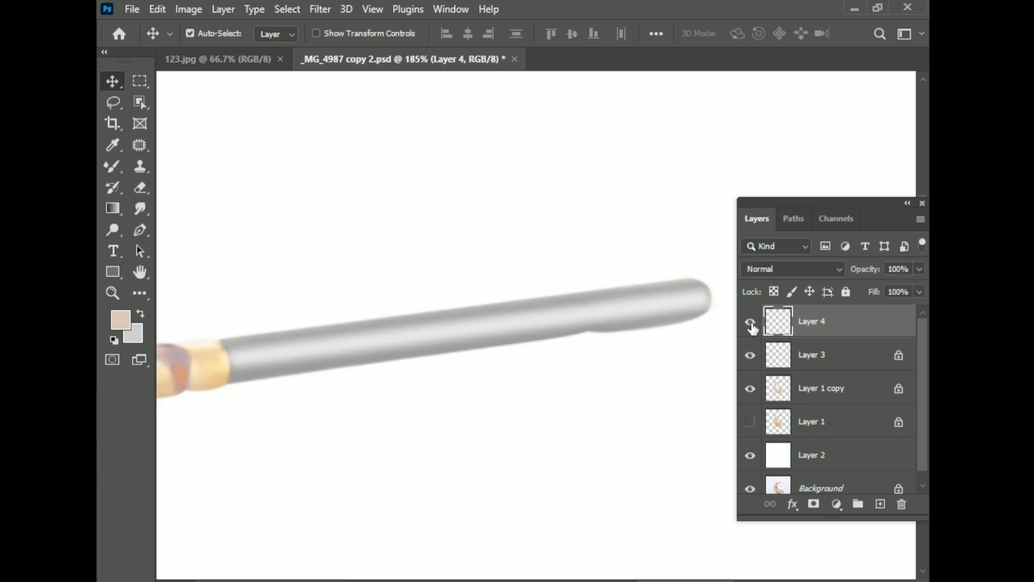
click(751, 323)
scroll(485, 334, up, 2)
scroll(189, 227, down, 1)
Set up the Eraser at about 26% opacity and enlarge it to 30, then 40 pixels
click(141, 187)
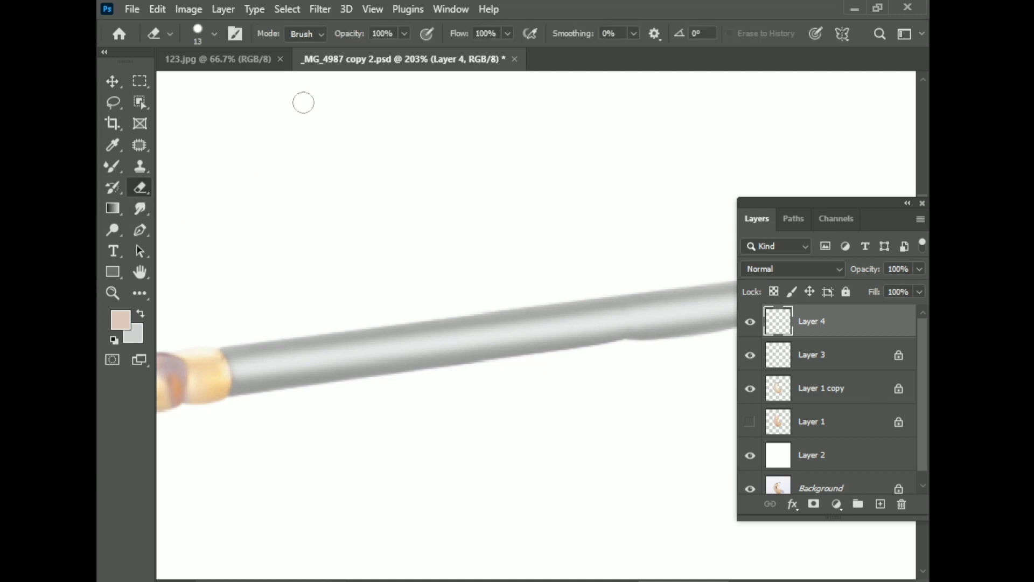
click(404, 33)
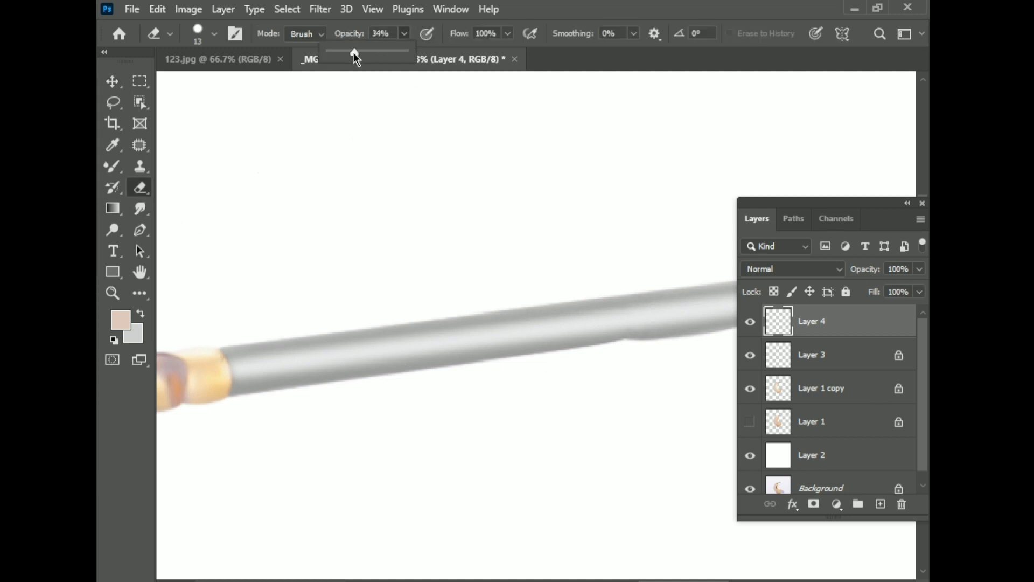
drag(355, 53, 349, 53)
scroll(485, 242, right, 3)
key(bracketright)
key(bracketright)
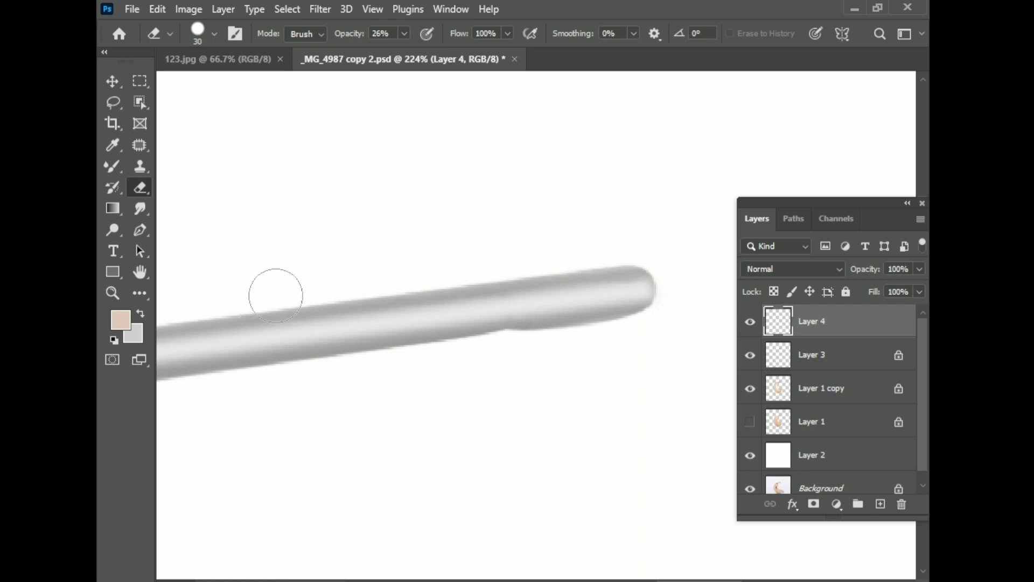
scroll(485, 280, left, 3)
scroll(484, 280, down, 1)
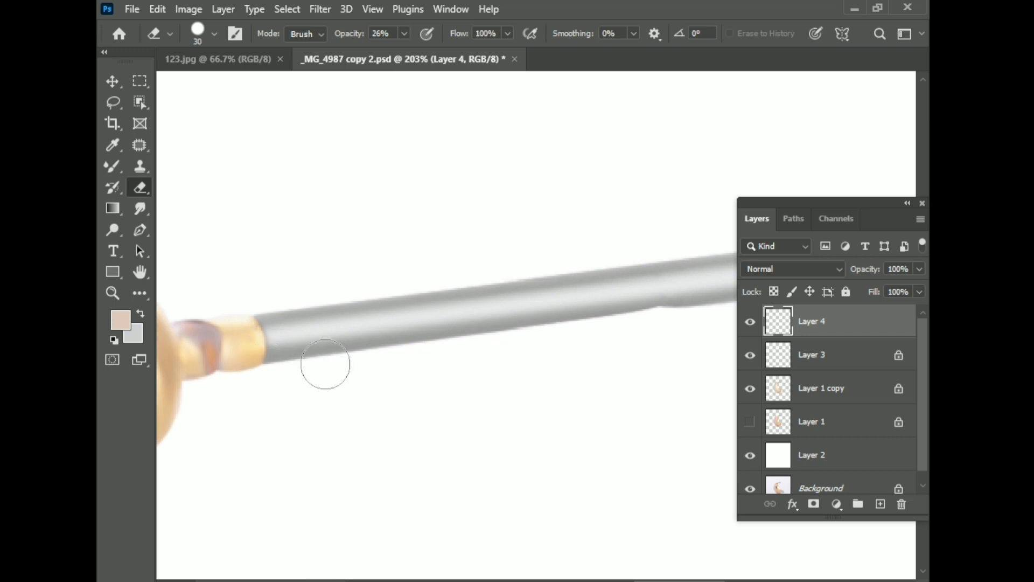
scroll(224, 401, down, 3)
right_click(442, 337)
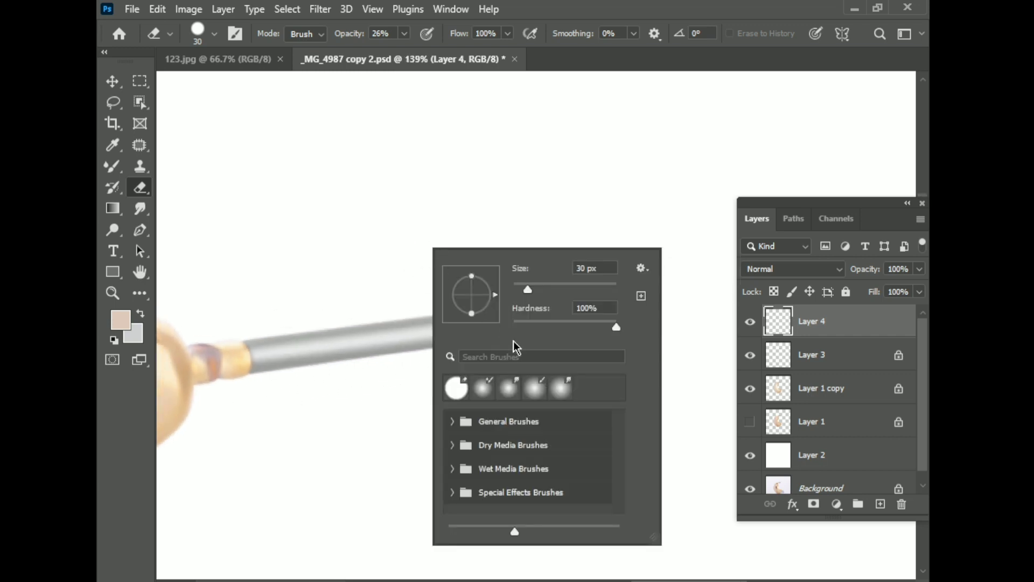
click(404, 34)
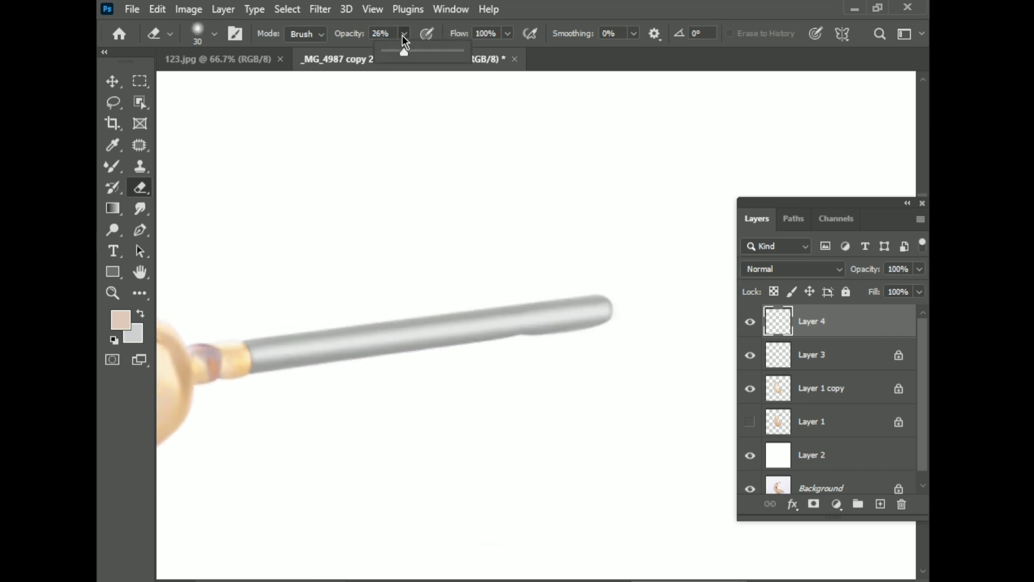
scroll(603, 367, up, 2)
key(bracketright)
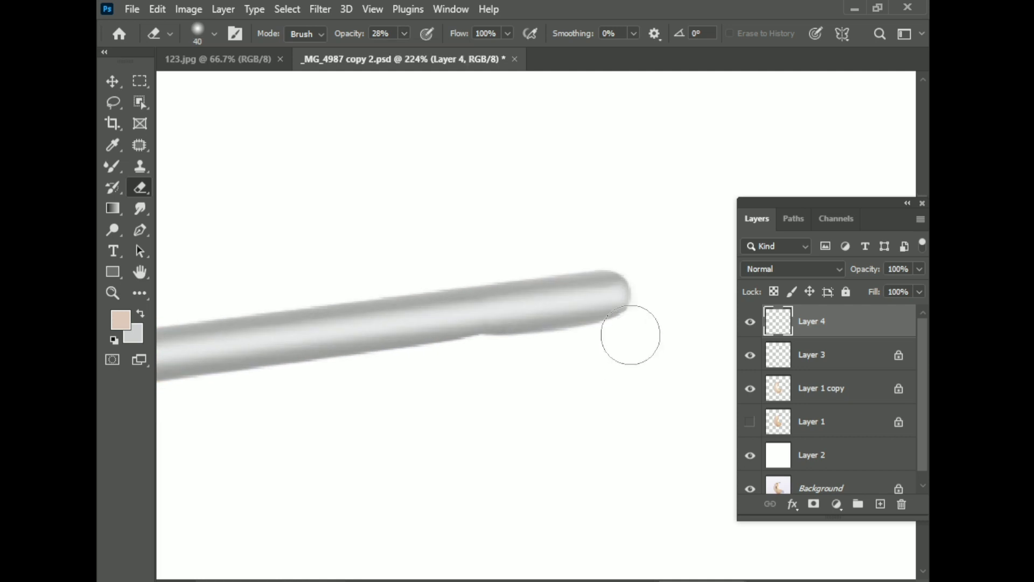
Move along the pin from ferrule end to rounded tip, then save and zoom out
drag(376, 387, 583, 307)
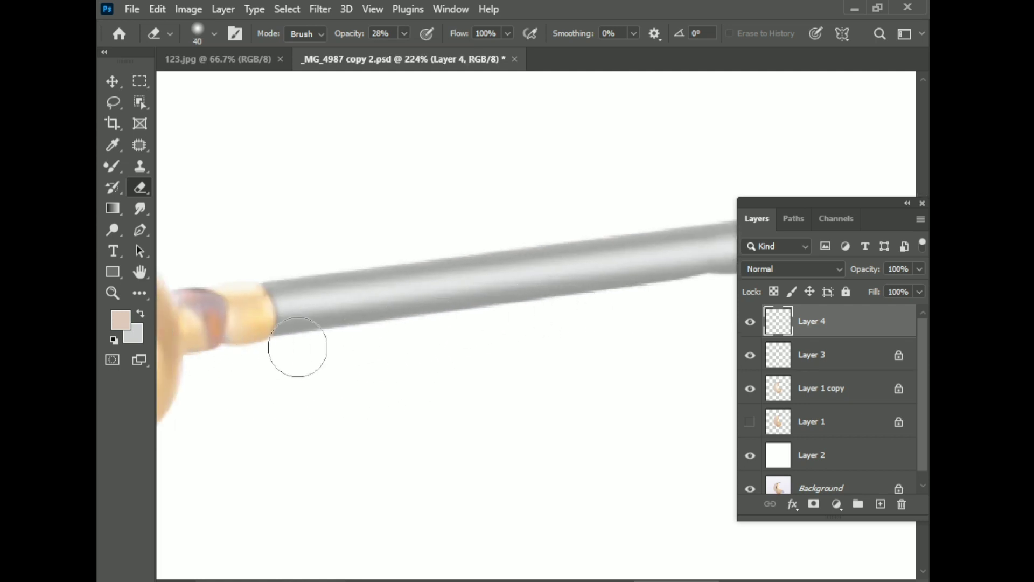
drag(555, 303, 335, 337)
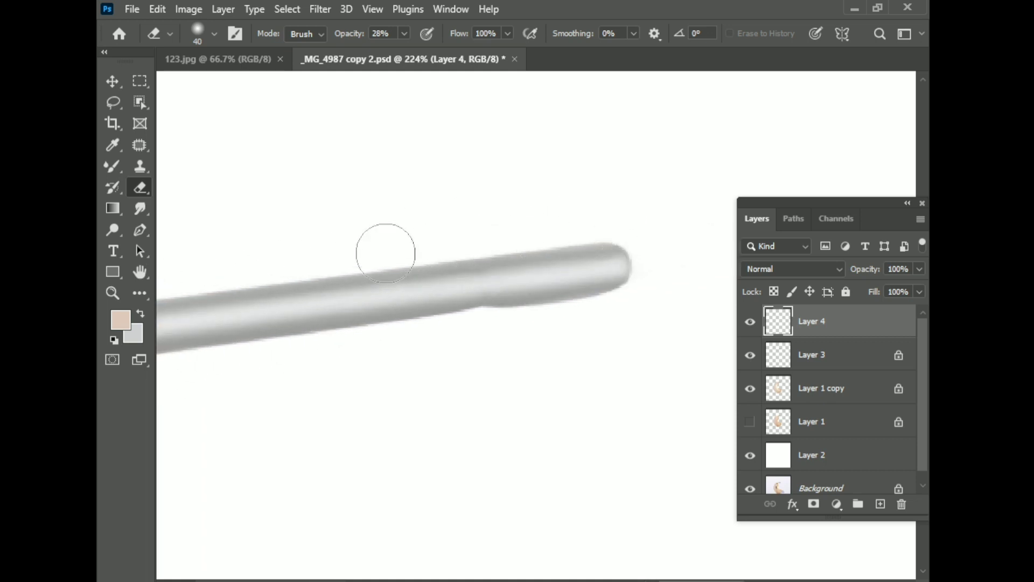
drag(323, 270, 466, 251)
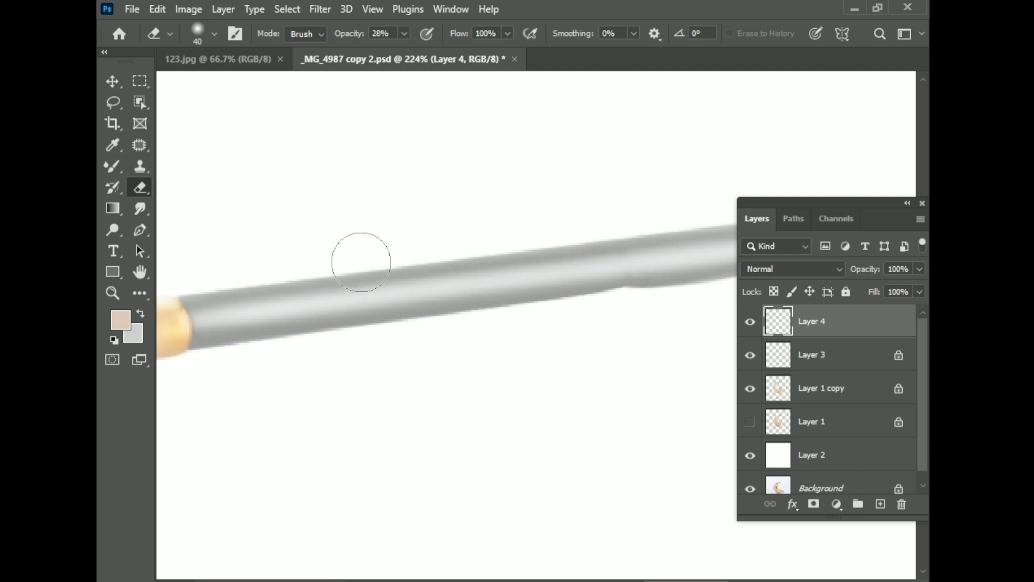
key(ctrl+s)
scroll(417, 412, down, 3)
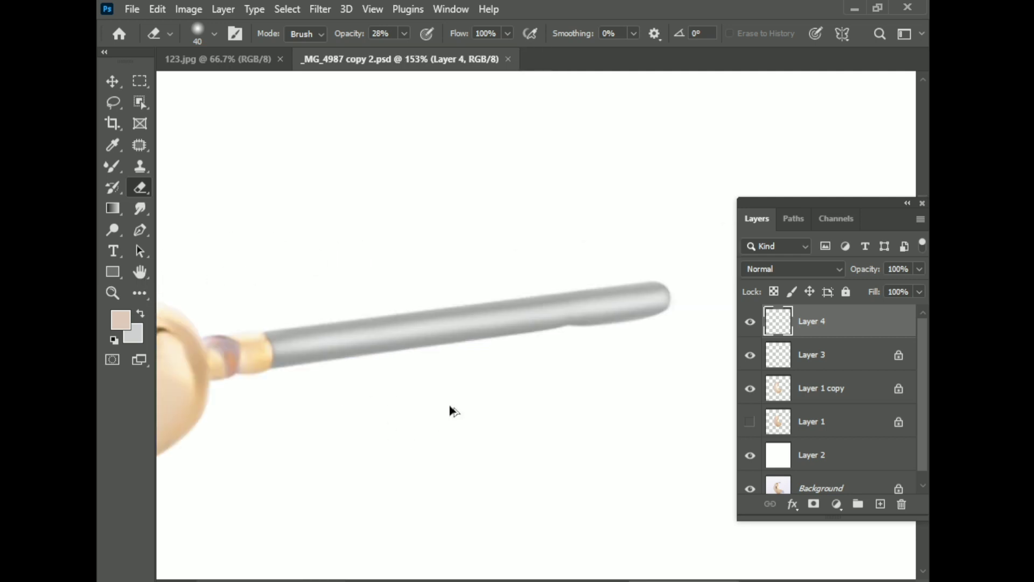
scroll(498, 318, down, 2)
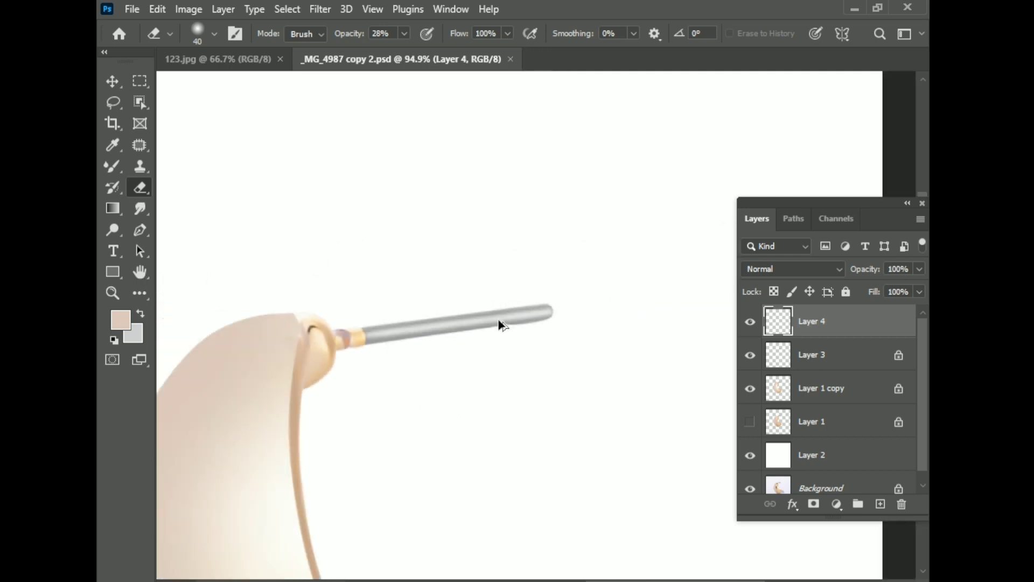
scroll(497, 323, down, 2)
scroll(517, 461, up, 2)
Make Layer 1 copy active and switch to the regular Brush Tool
scroll(473, 459, up, 4)
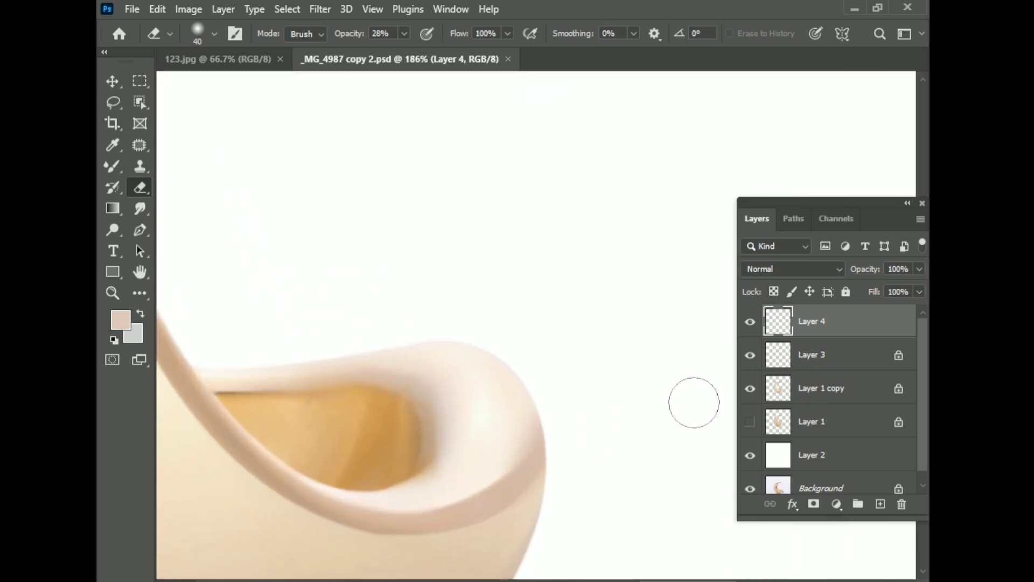
click(775, 393)
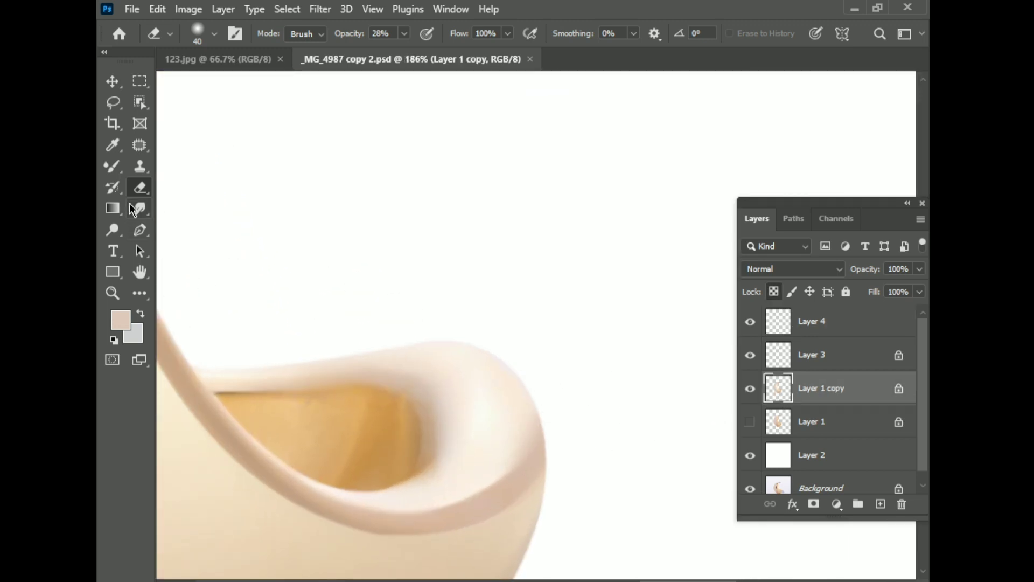
right_click(112, 167)
click(176, 167)
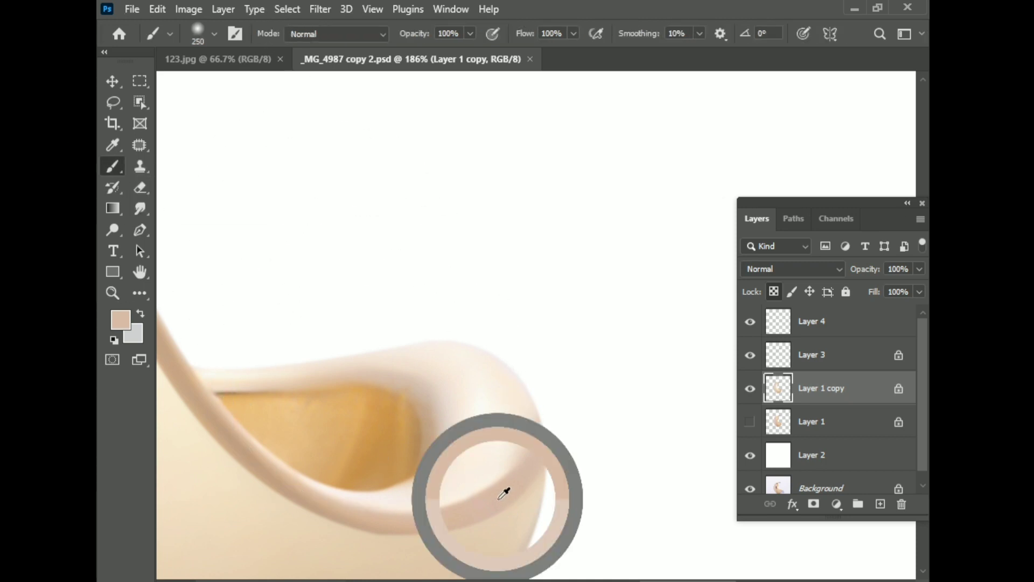
Fine-tune the brush size with the bracket keys, save, and fit the whole earring in view
key(bracketleft)
key(bracketleft)
key(bracketleft)
key(bracketleft)
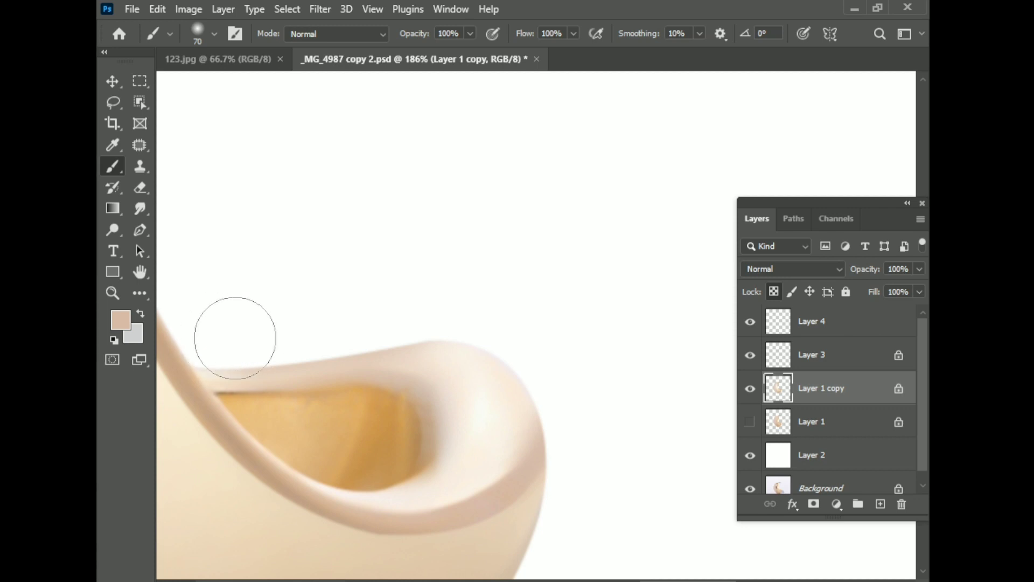
key(bracketleft)
key(bracketleft)
key(bracketleft)
key(bracketright)
key(bracketright)
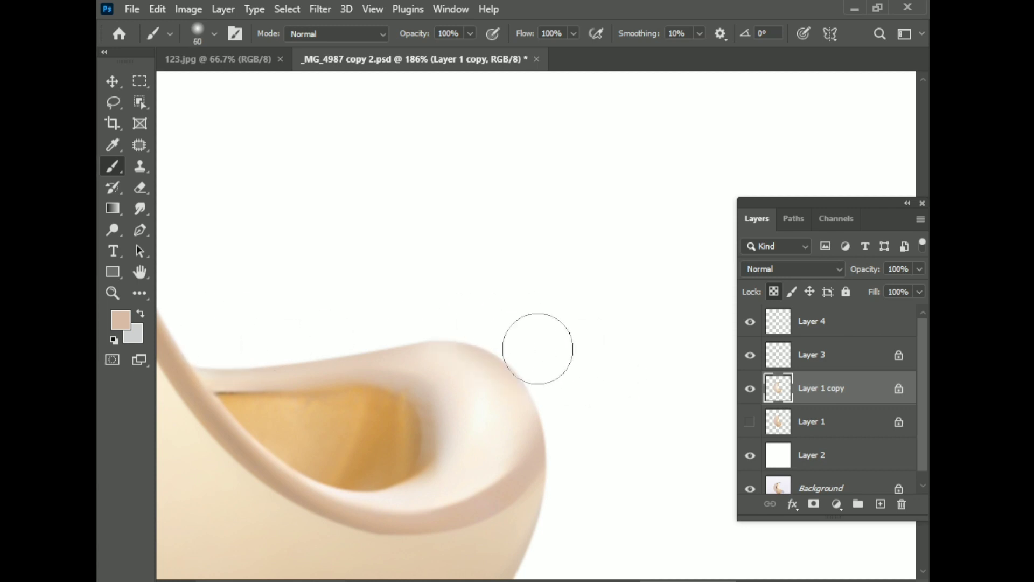
key(ctrl+s)
key(ctrl+0)
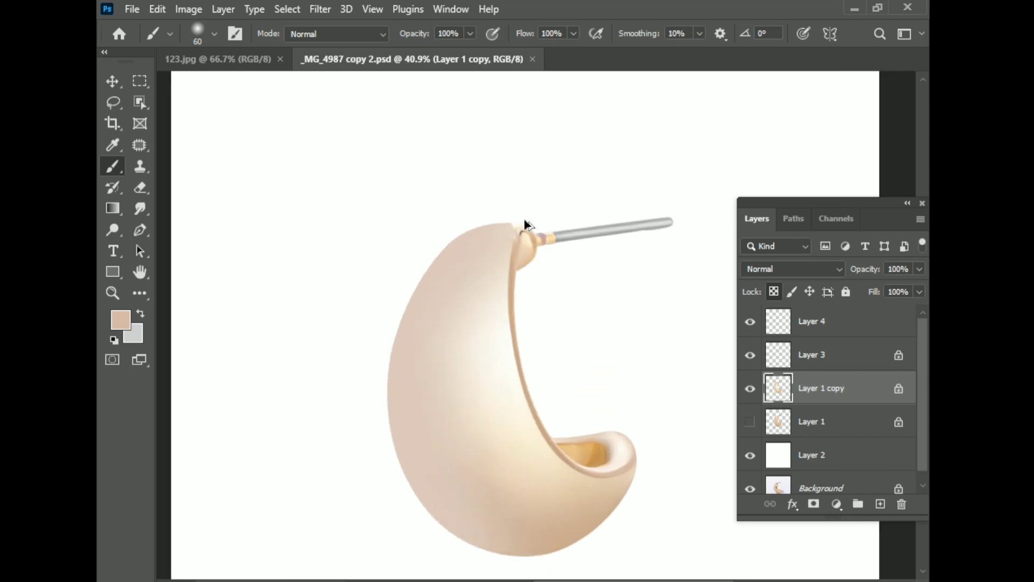
scroll(525, 218, up, 5)
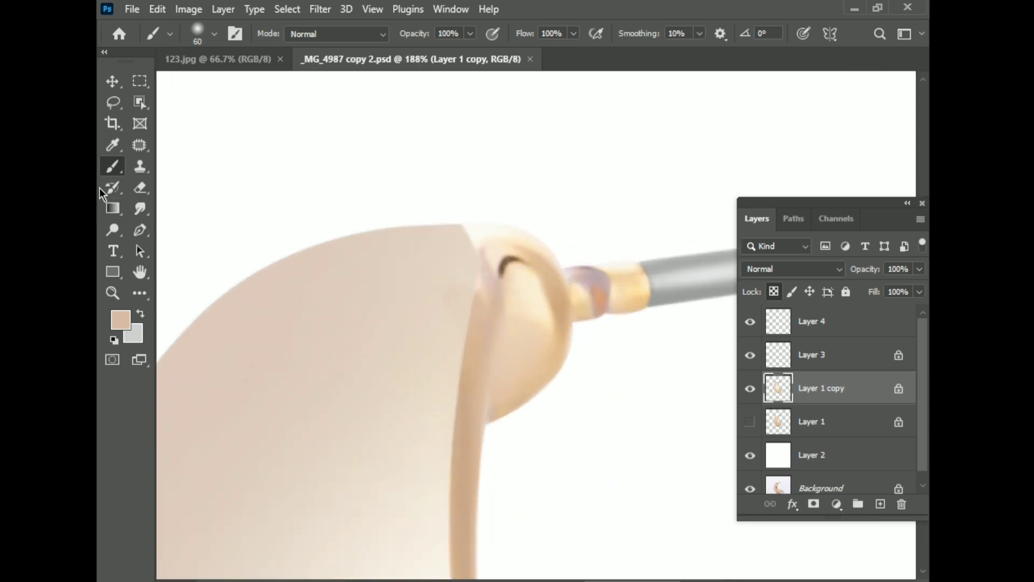
Smear the cup's corner into the ball joint with a slightly larger Mixer Brush
right_click(112, 167)
click(177, 215)
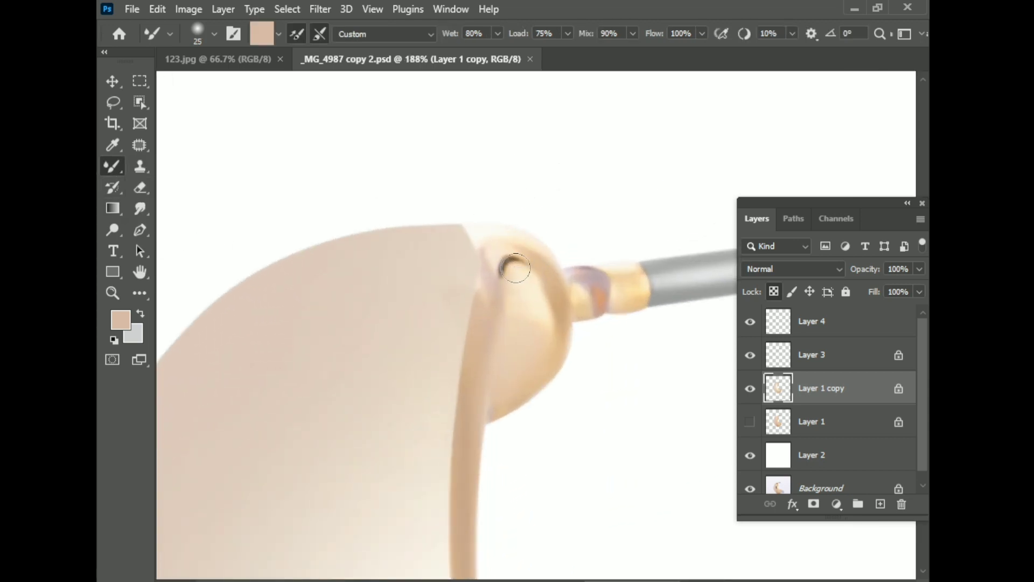
key(bracketright)
drag(455, 231, 488, 239)
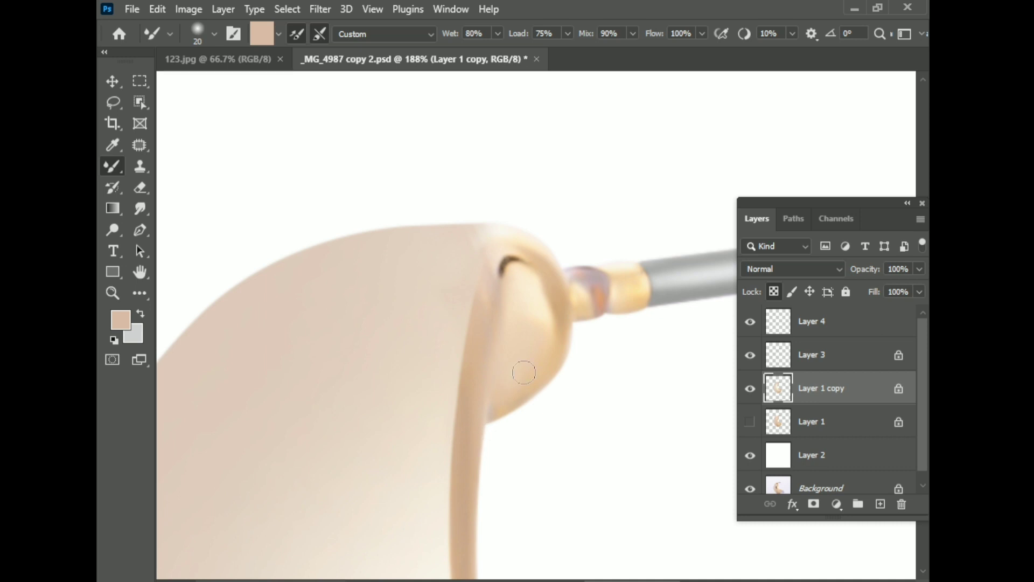
Outline the ball joint with a Pen path and turn it into a selection
key(p)
click(503, 275)
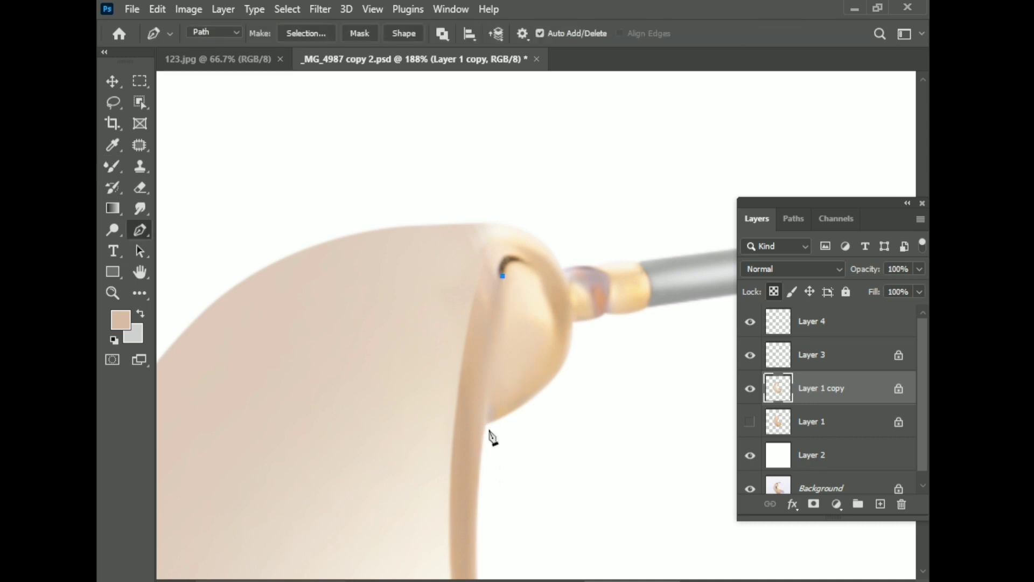
drag(599, 380, 598, 353)
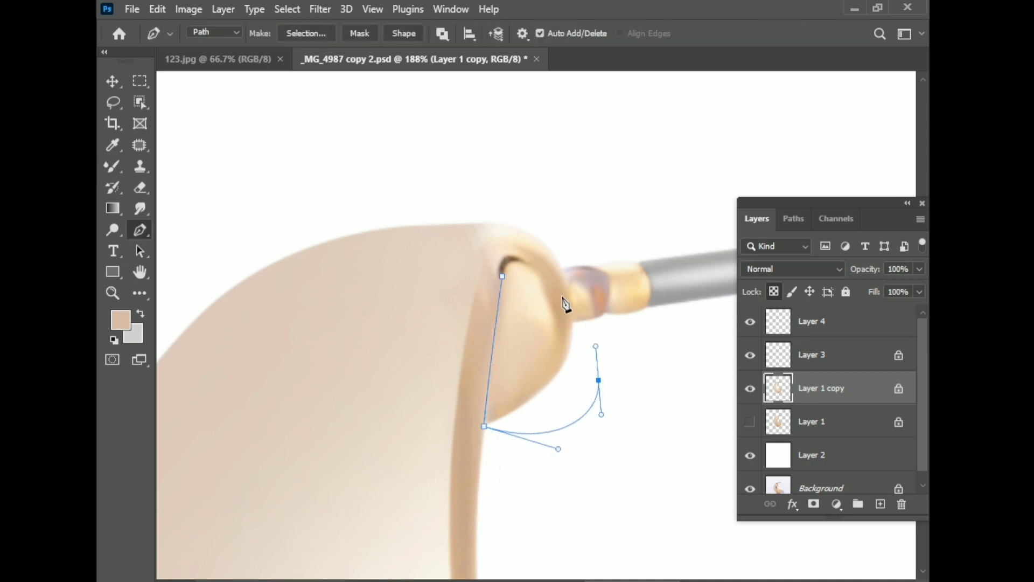
mouse_move(557, 287)
mouse_down()
mouse_move(539, 272)
mouse_move(489, 306)
mouse_up()
right_click(509, 281)
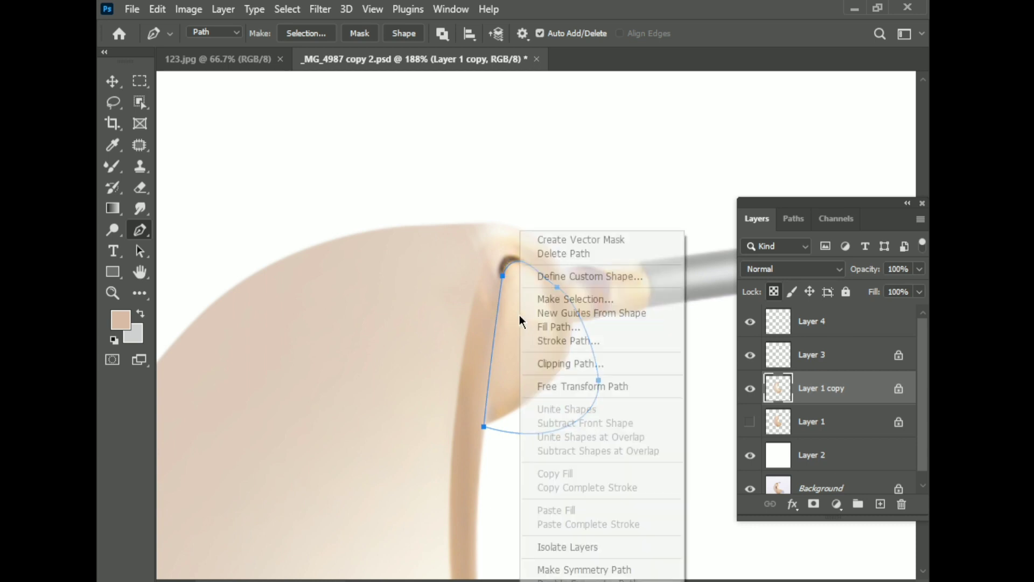
click(569, 297)
key(Return)
Paint the selected ball a lighter cream sampled from the earring, then deselect
right_click(113, 167)
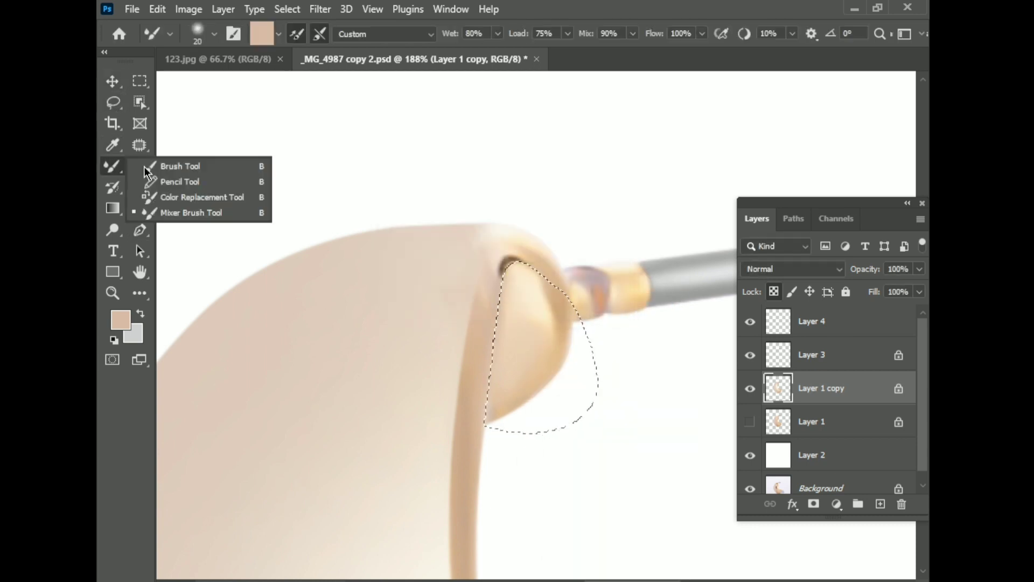
click(178, 164)
alt+click(508, 341)
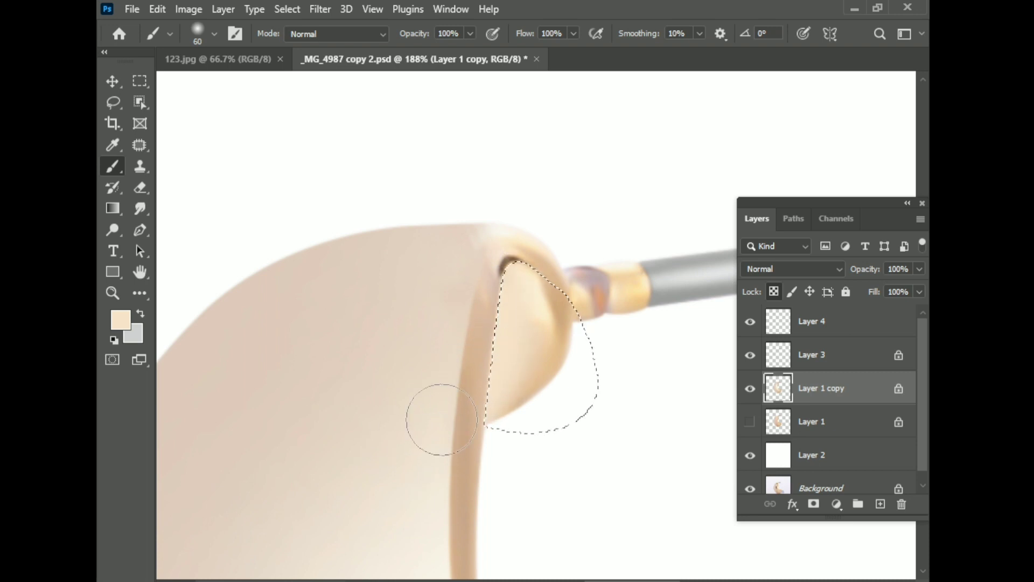
key(ctrl+d)
scroll(456, 418, down, 3)
scroll(586, 269, up, 3)
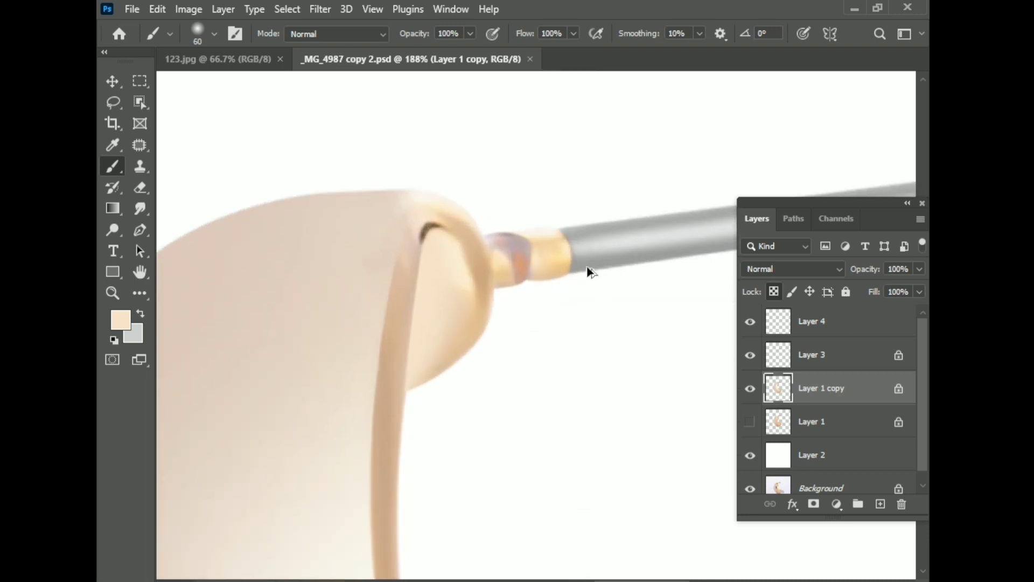
Blend away the pinkish tint on the ball with the Mixer Brush
right_click(115, 170)
click(171, 213)
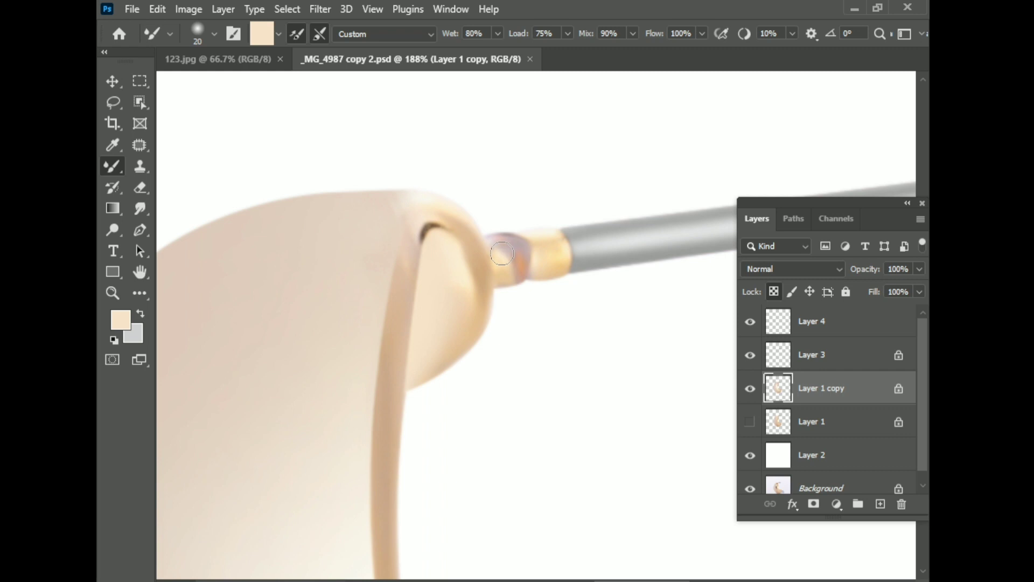
drag(506, 266, 499, 271)
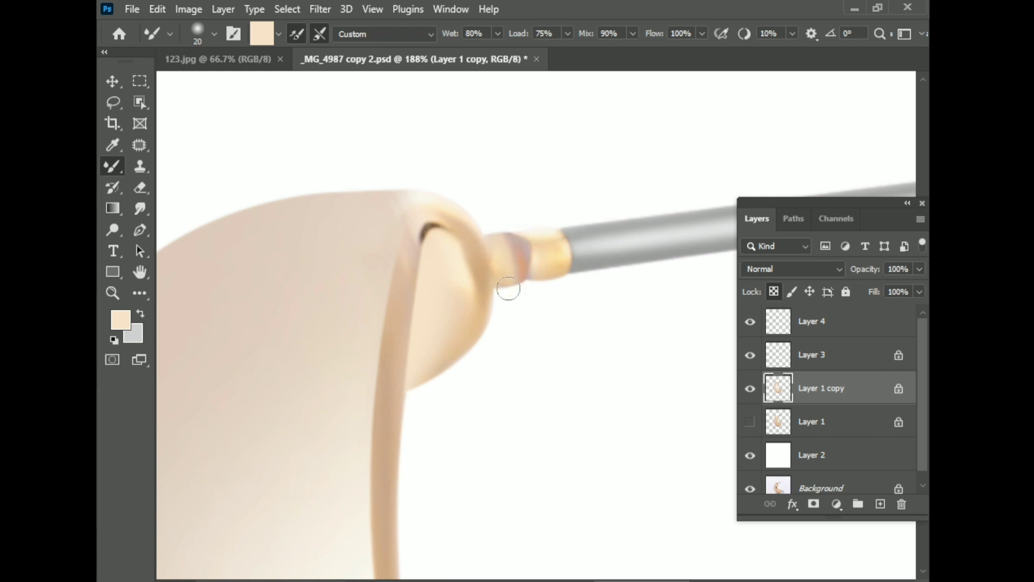
scroll(509, 289, down, 2)
key(bracketright)
Save the document with Ctrl+S
key(ctrl+s)
scroll(416, 150, up, 2)
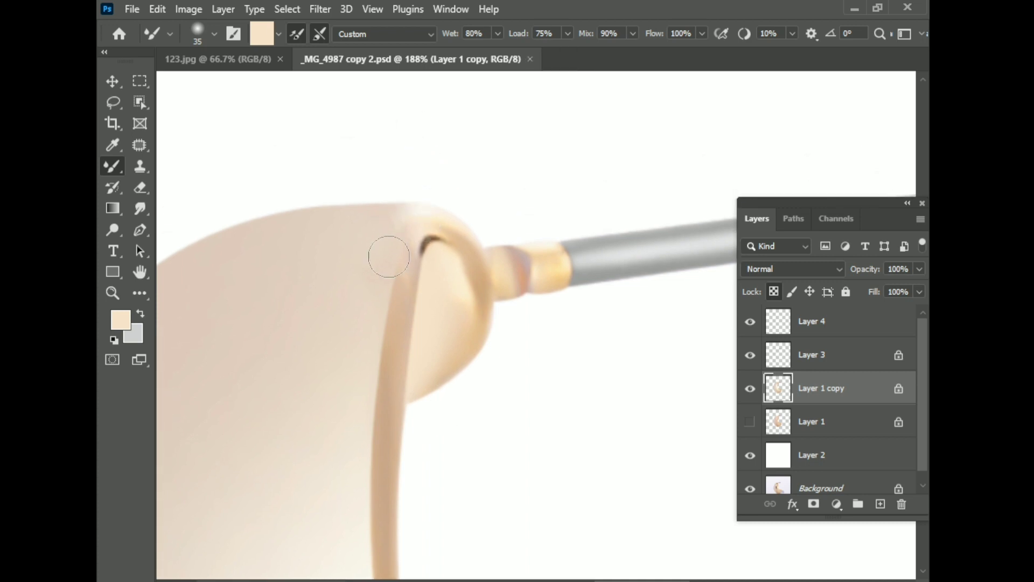
scroll(536, 235, down, 2)
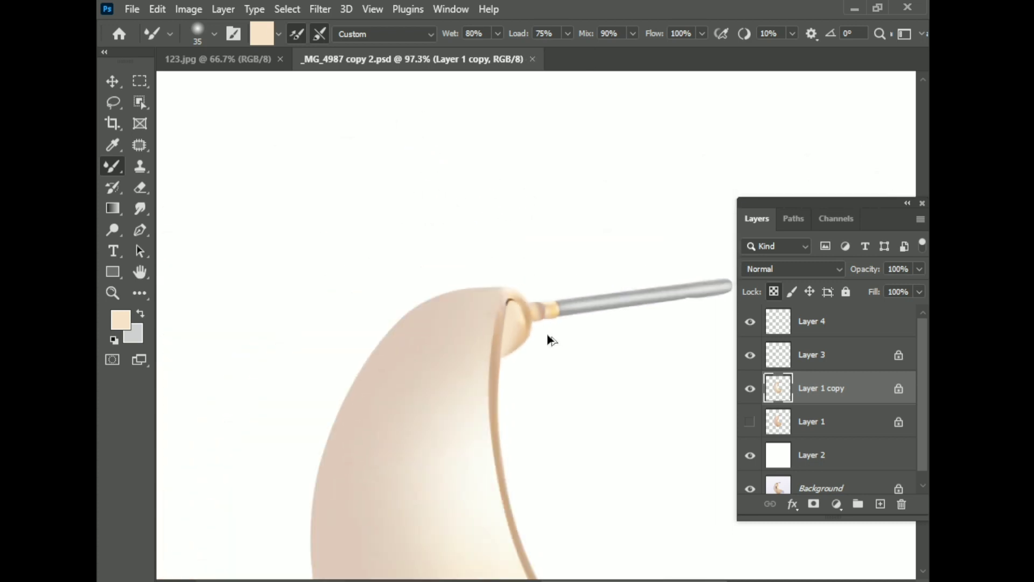
scroll(547, 332, down, 3)
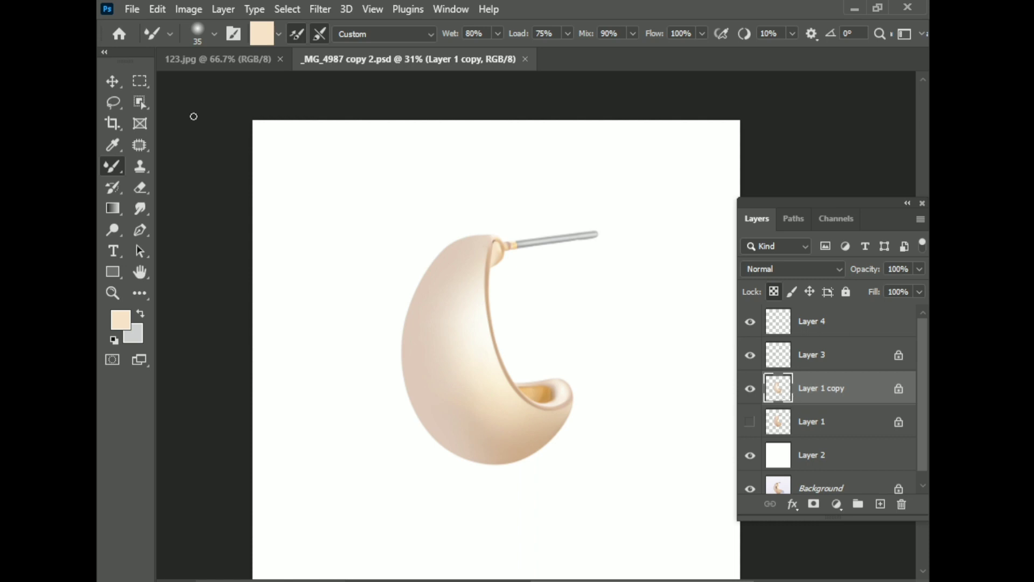
Crop the 123.jpg gold earrings photo down to the left earring
click(112, 80)
click(202, 56)
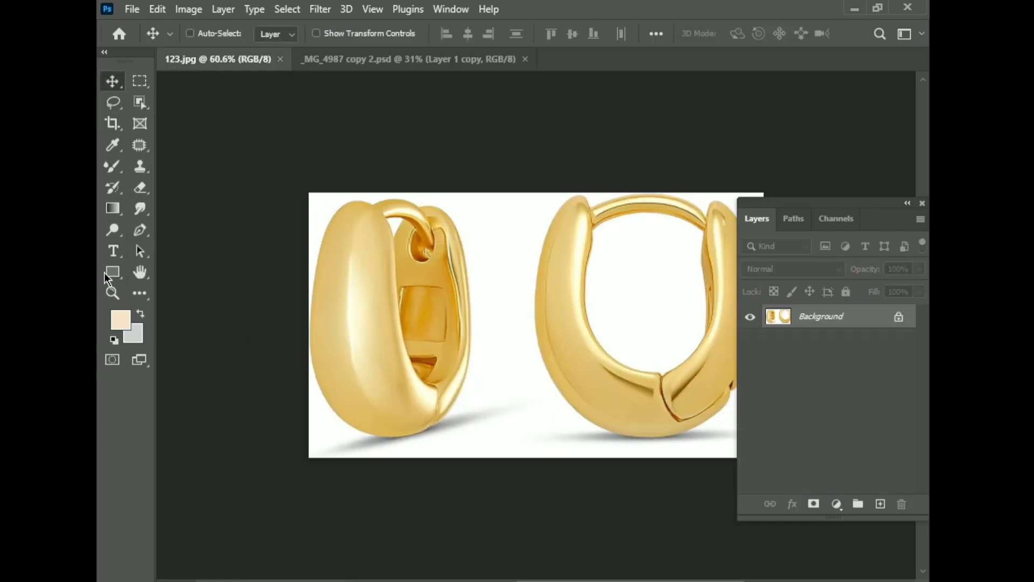
scroll(226, 307, down, 3)
scroll(607, 292, up, 3)
scroll(278, 317, down, 1)
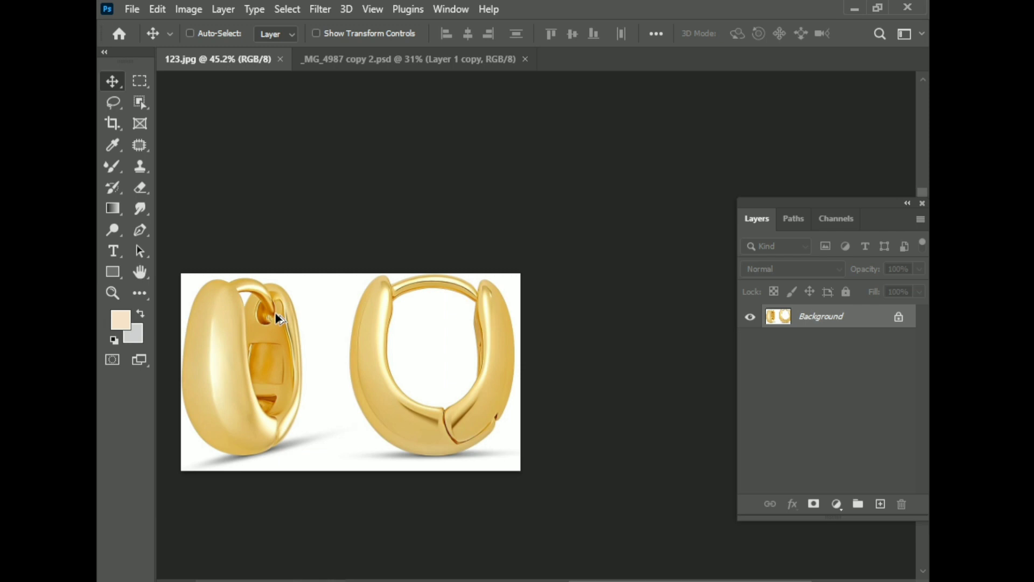
click(106, 128)
drag(534, 379, 435, 382)
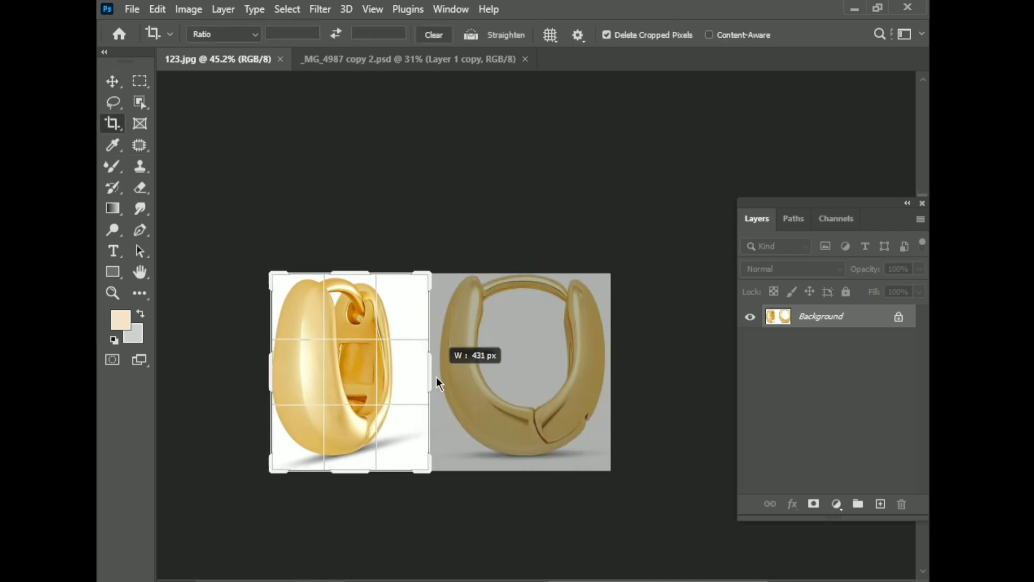
key(Return)
Drag the cropped gold earring into _MG_4987 copy 2.psd above Layer 2, then load Layer 1 copy's outline
key(v)
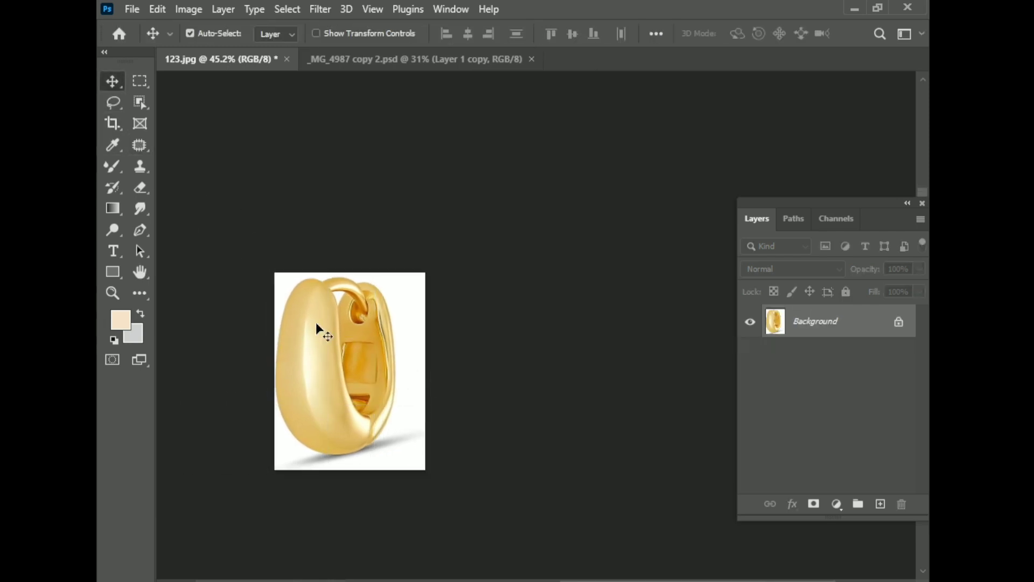
click(458, 61)
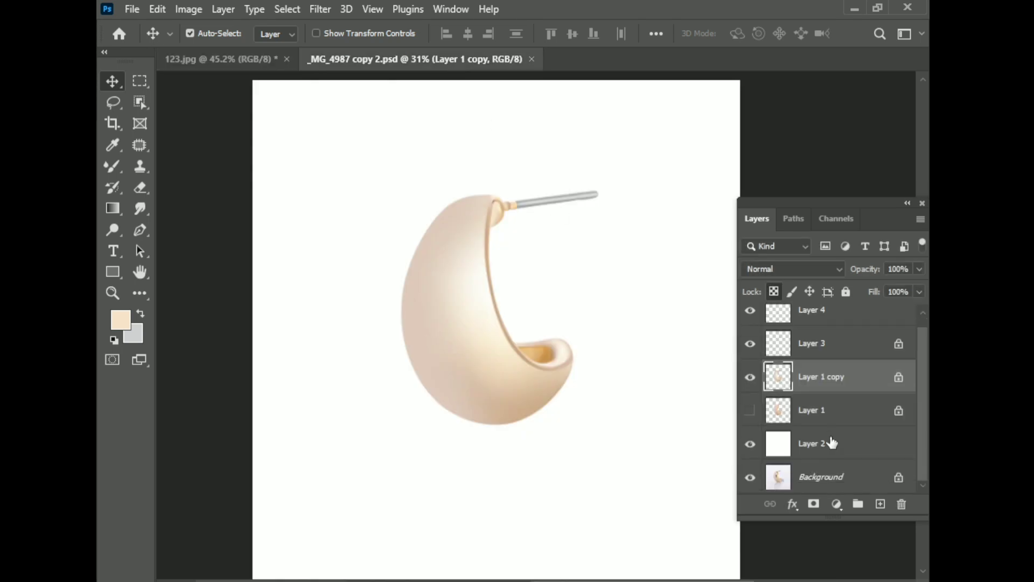
click(833, 443)
click(221, 59)
mouse_move(344, 335)
mouse_down()
mouse_move(408, 62)
mouse_move(358, 397)
mouse_move(323, 409)
mouse_move(308, 309)
mouse_up()
scroll(357, 398, up, 2)
click(828, 395)
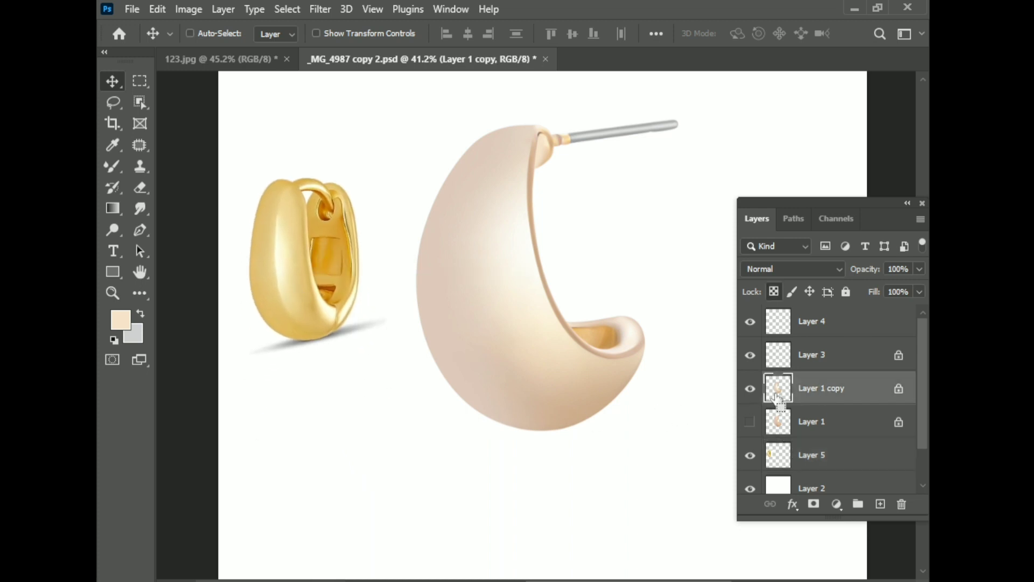
ctrl+click(778, 399)
Add a Solid Color fill using gold sampled from the small earring, blended in Color mode
click(836, 506)
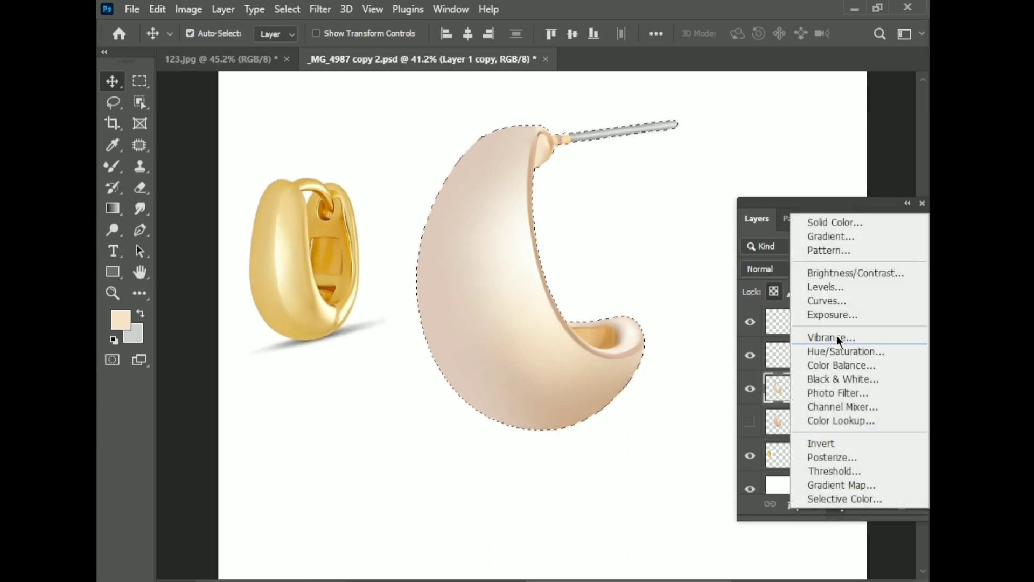
click(841, 222)
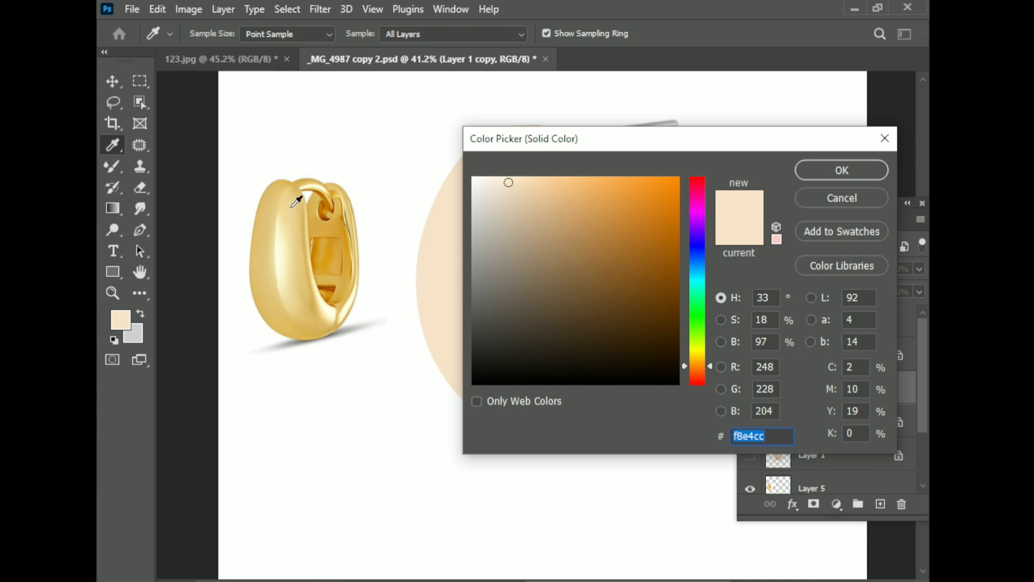
click(271, 273)
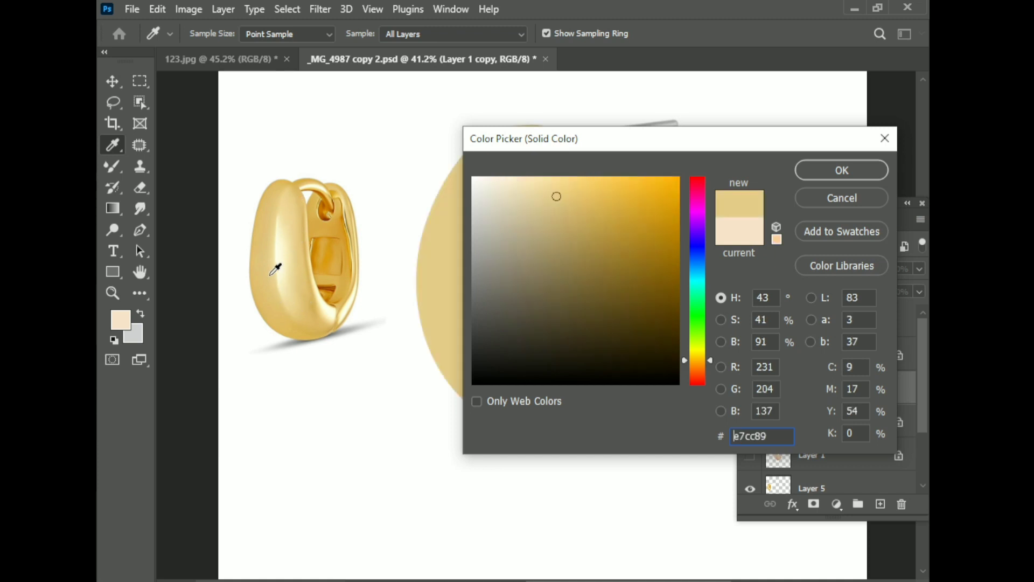
click(832, 170)
click(800, 267)
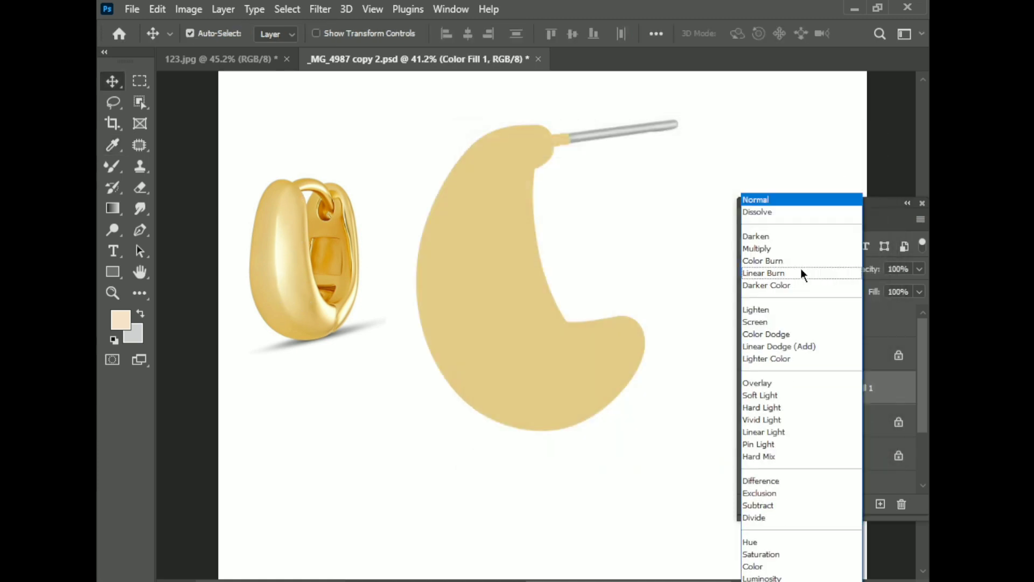
click(760, 567)
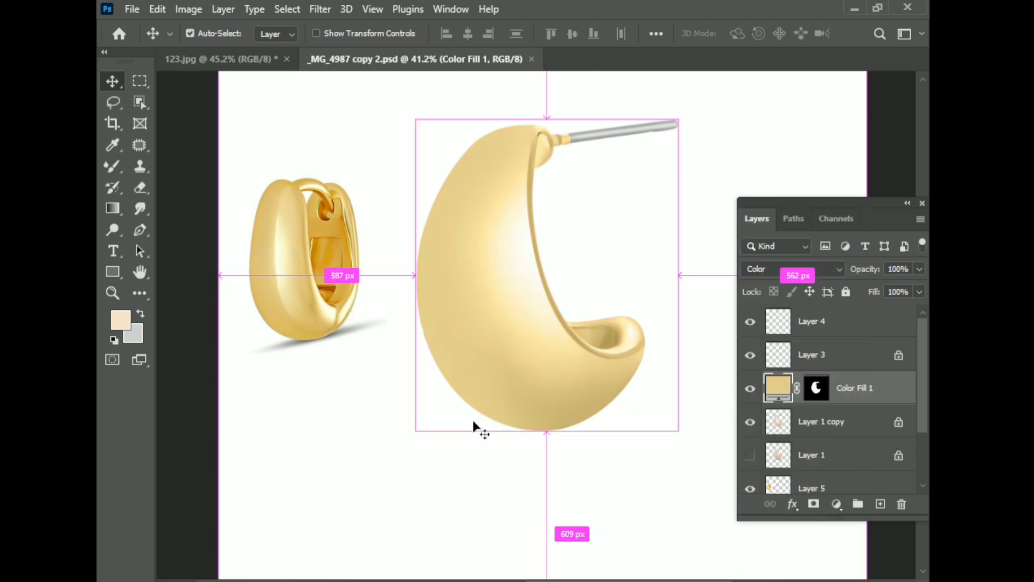
scroll(366, 389, down, 1)
scroll(521, 384, up, 1)
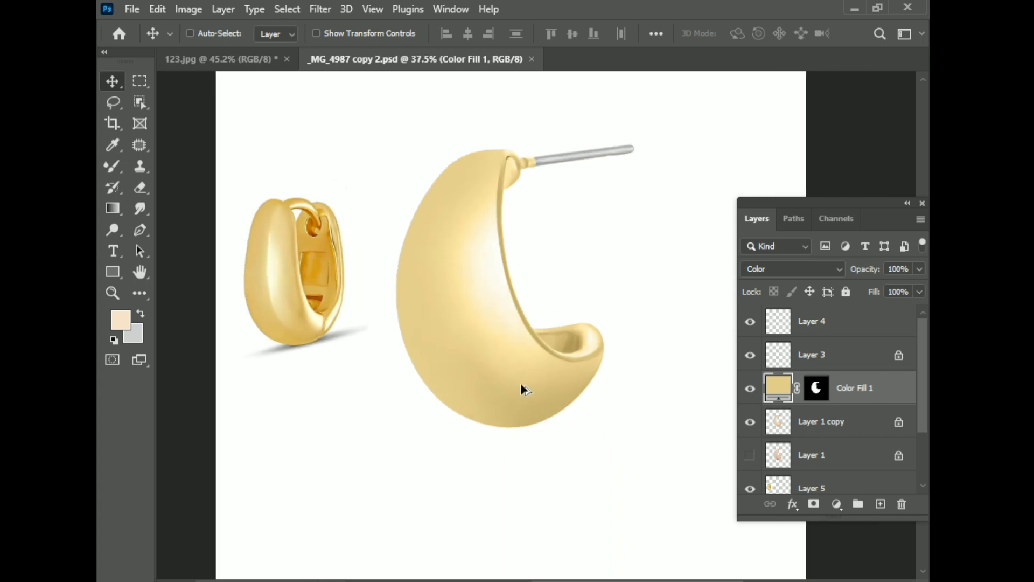
scroll(522, 383, up, 1)
scroll(522, 383, down, 1)
key(ctrl)
Refine the fill colour to a brighter, richer gold in the Color Picker
double_click(778, 386)
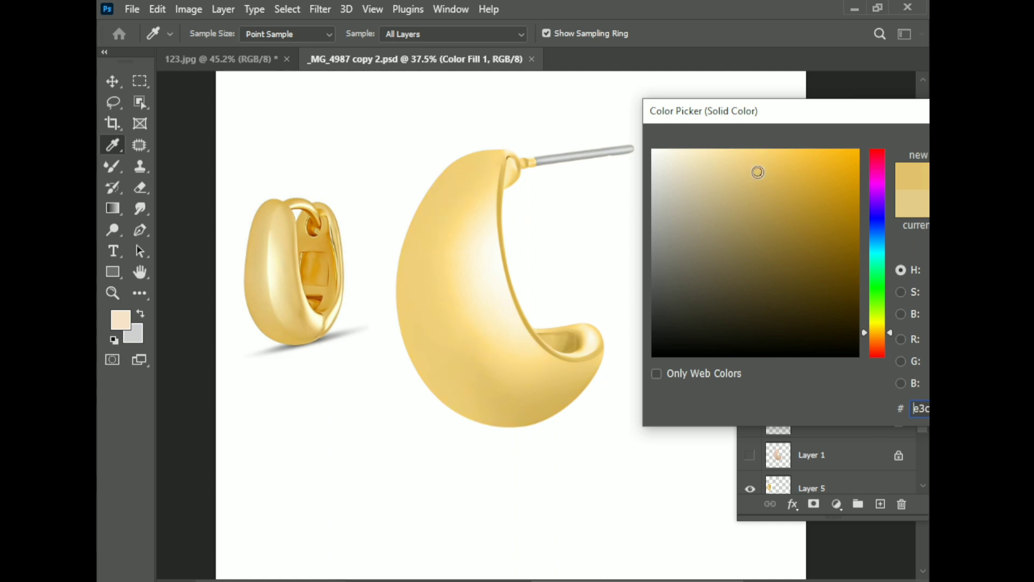
click(756, 176)
drag(756, 176, 772, 164)
drag(837, 119, 725, 119)
click(909, 169)
key(v)
scroll(509, 241, up, 1)
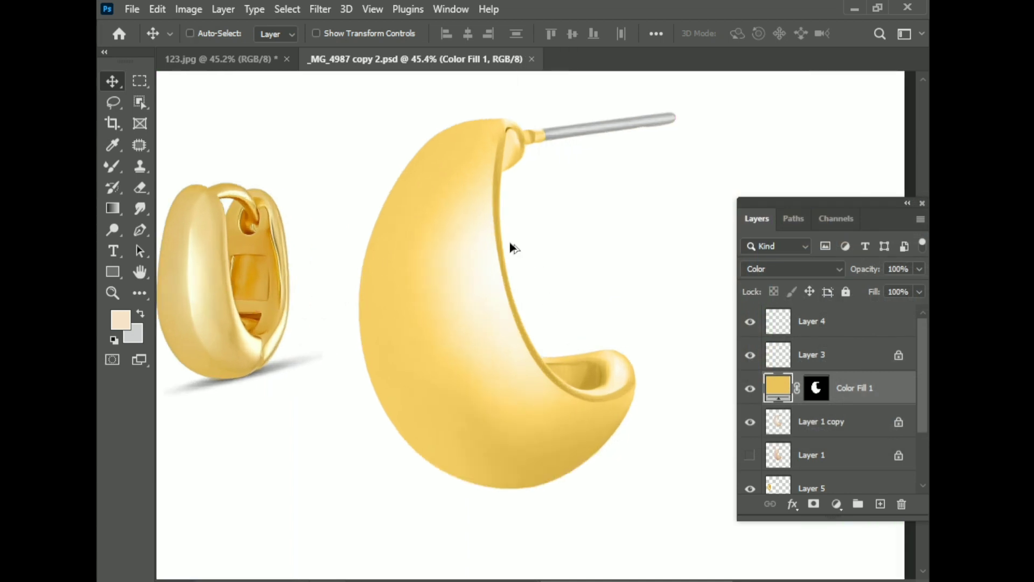
scroll(509, 241, up, 4)
scroll(509, 240, up, 2)
scroll(473, 274, up, 3)
scroll(485, 279, down, 5)
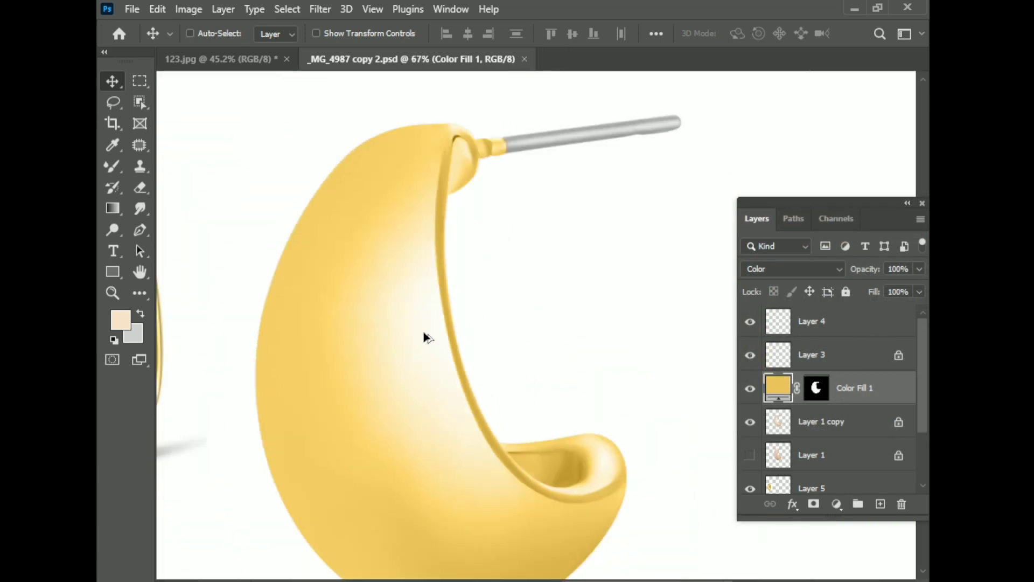
scroll(424, 338, down, 2)
scroll(415, 312, down, 1)
scroll(415, 311, down, 1)
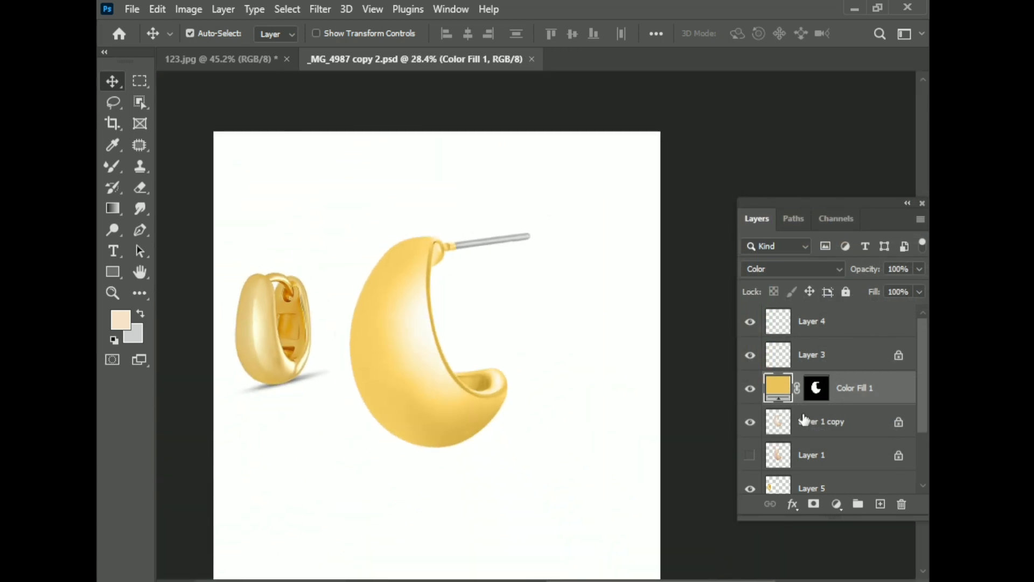
Select Layer 1 copy with a 500-pixel brush and a light cream colour
ctrl+click(416, 311)
click(113, 167)
click(189, 168)
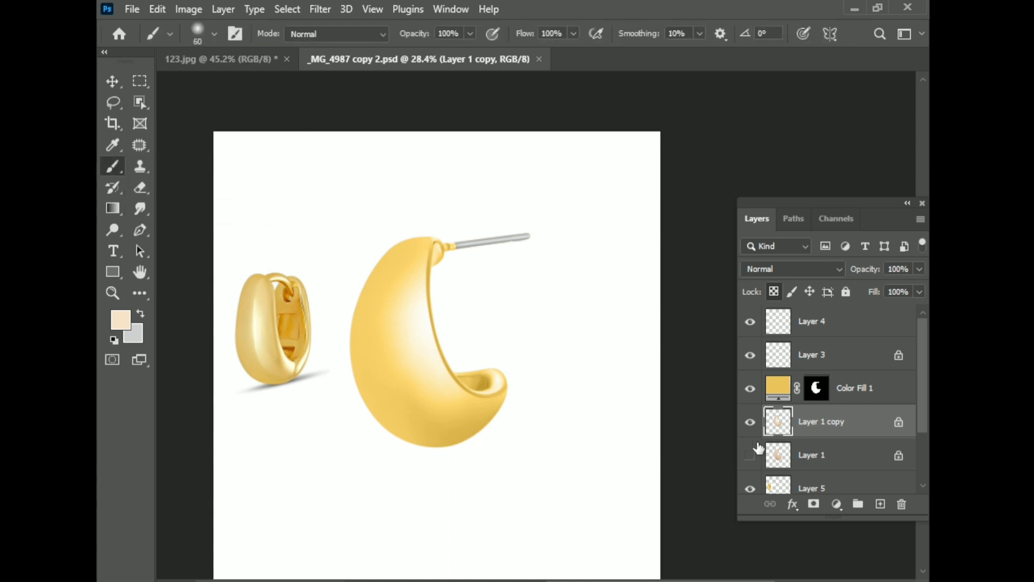
key(bracketright)
key(bracketright)
key(bracketright)
scroll(415, 327, up, 1)
alt+click(434, 343)
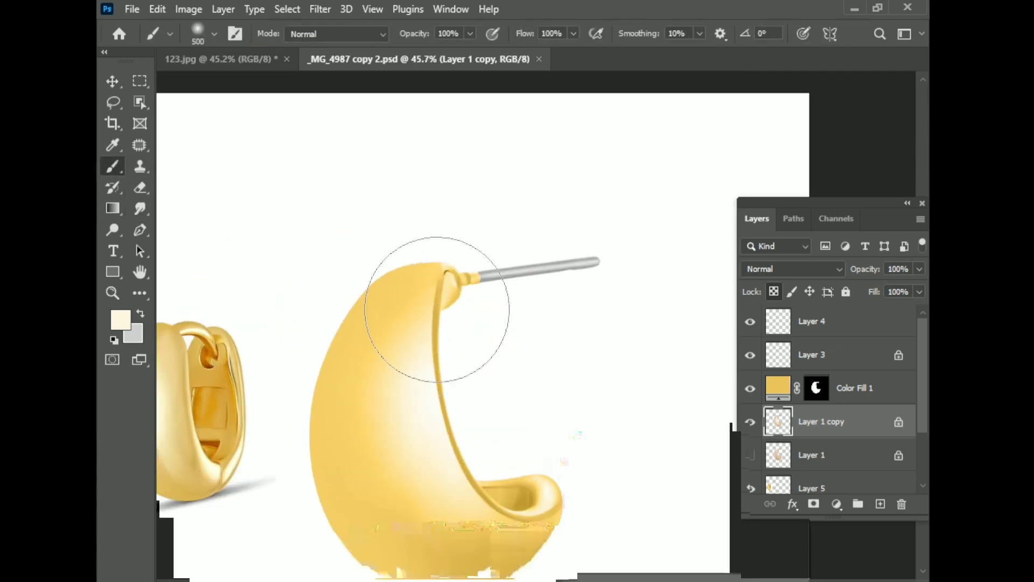
scroll(442, 305, up, 1)
Save the Work Path as Path 3 in the Paths panel and hide path outlines
click(793, 219)
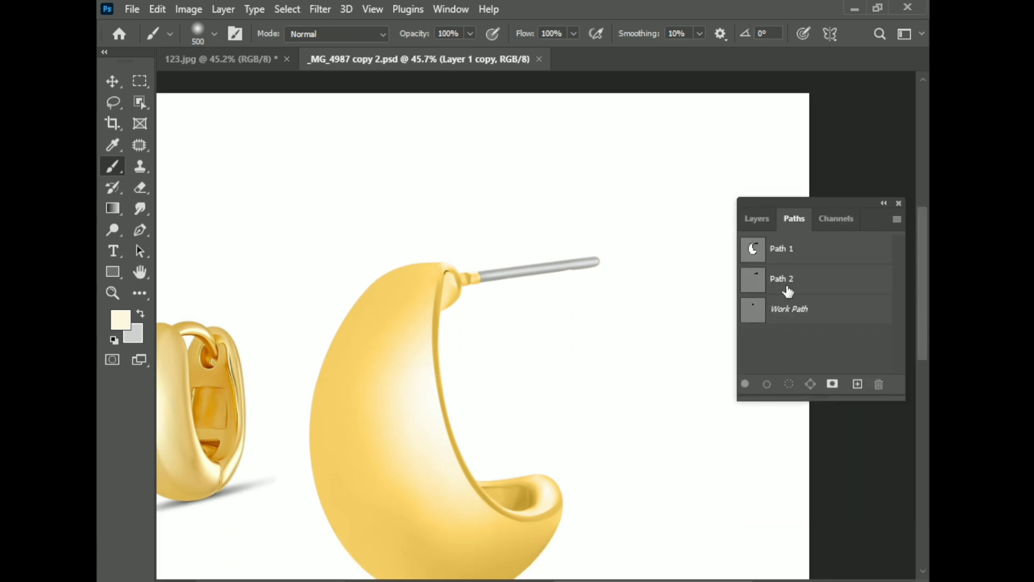
double_click(786, 304)
click(619, 192)
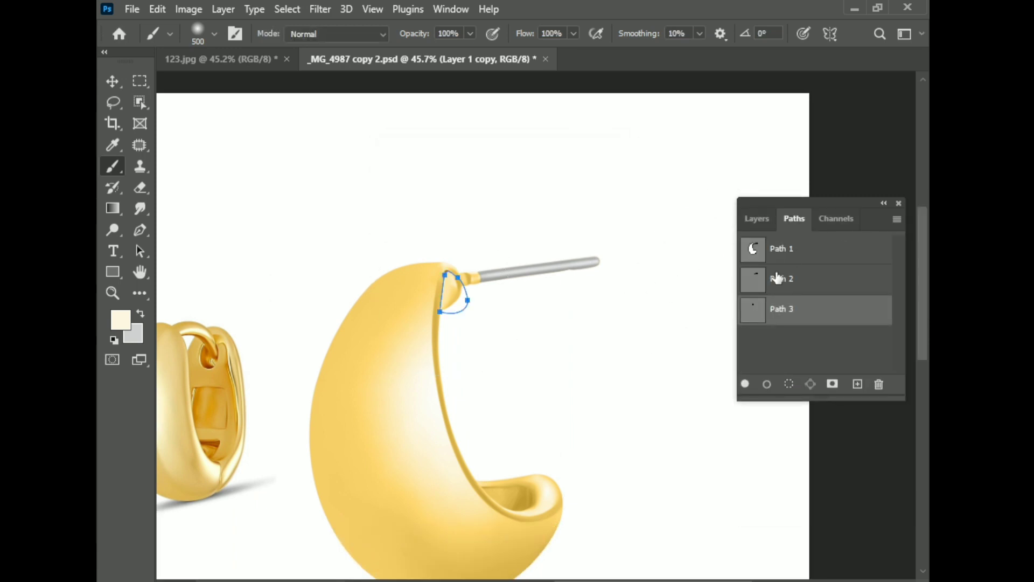
click(797, 285)
click(796, 340)
scroll(383, 300, up, 1)
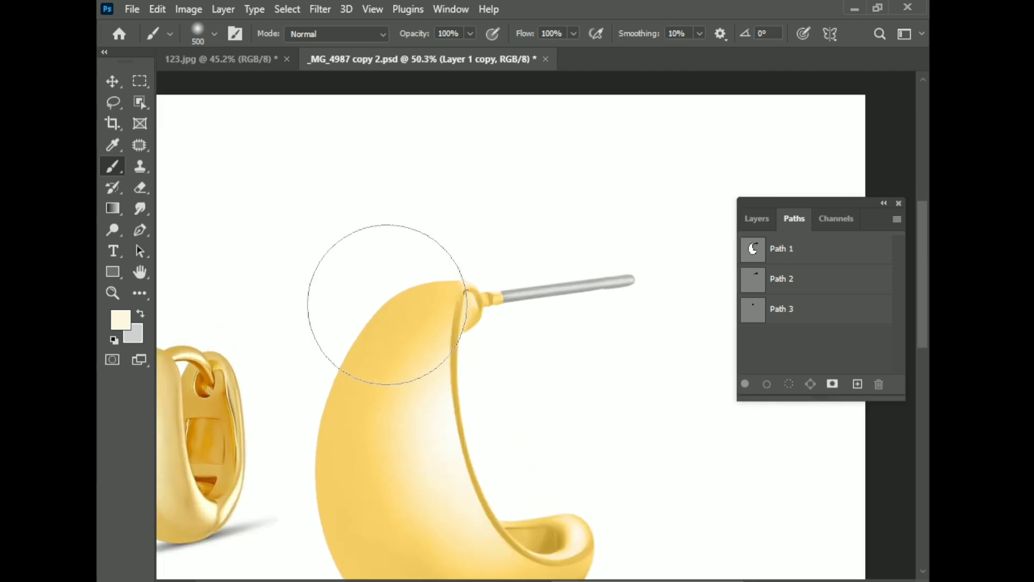
key(F7)
scroll(586, 289, down, 2)
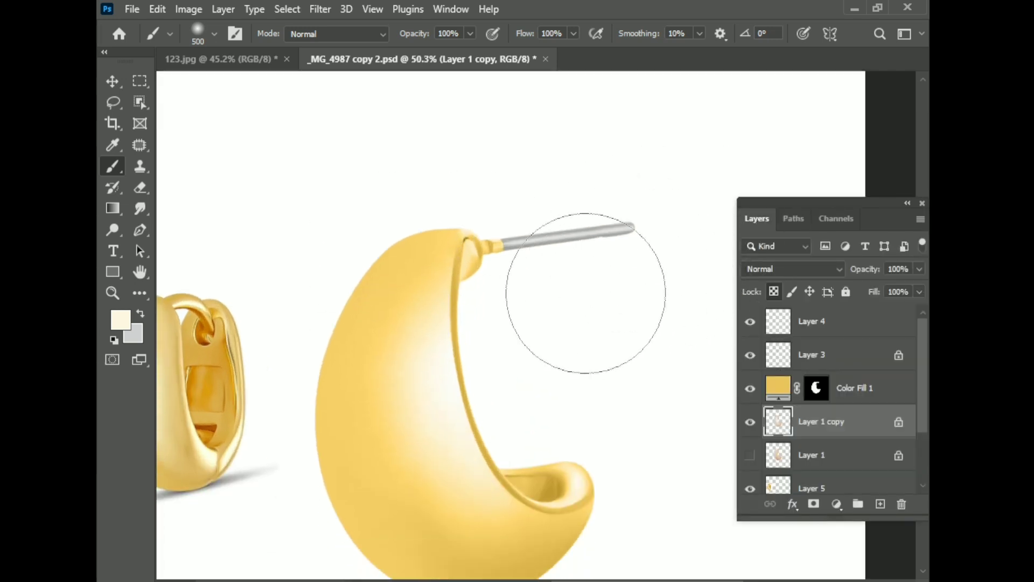
Shrink the brush to 300 pixels and bring up the Filter menu
key(bracketleft)
key(bracketleft)
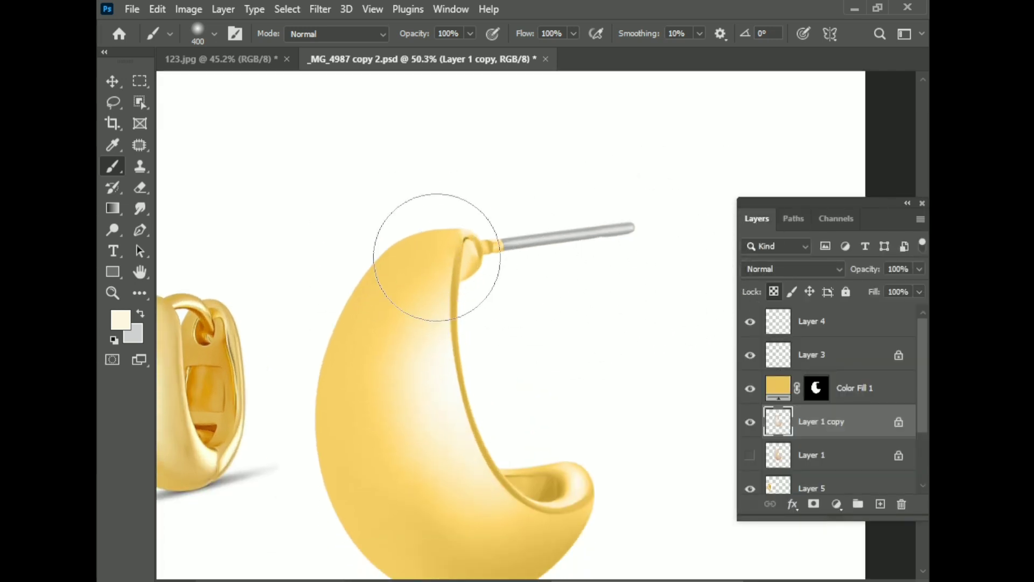
scroll(485, 355, down, 2)
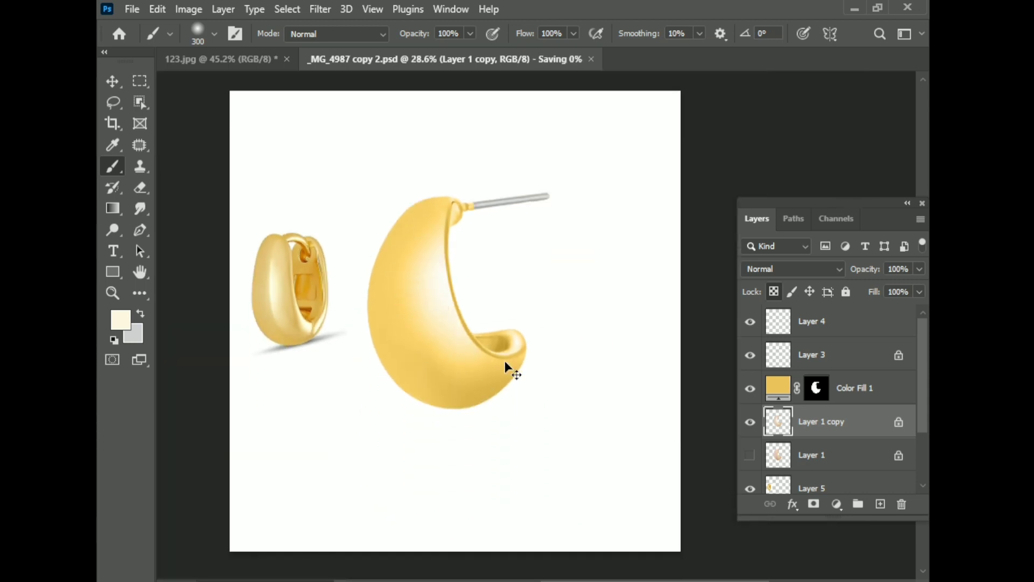
scroll(431, 388, down, 1)
scroll(474, 397, up, 2)
scroll(480, 397, down, 1)
scroll(480, 397, down, 1)
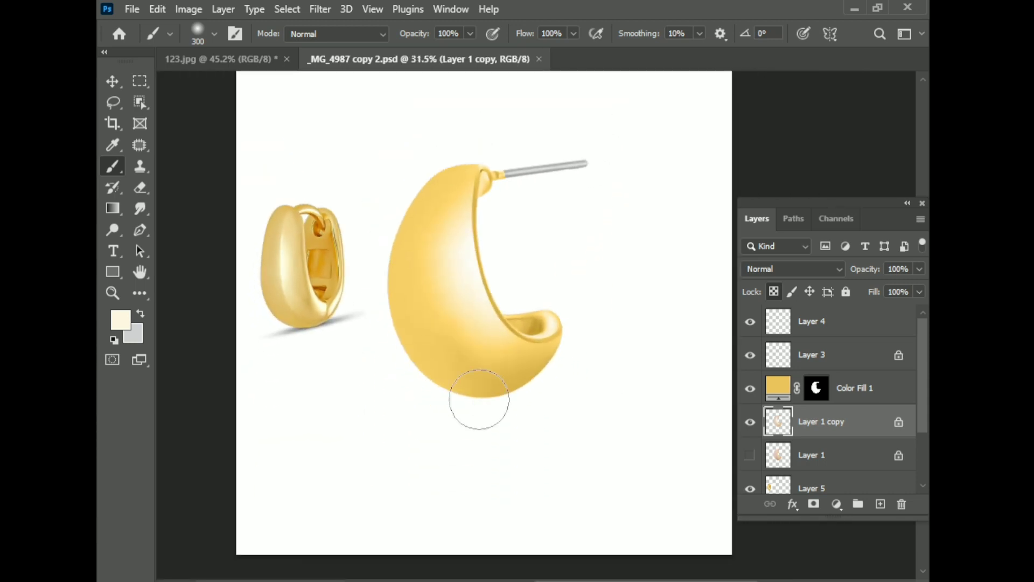
scroll(458, 377, down, 1)
scroll(587, 371, up, 2)
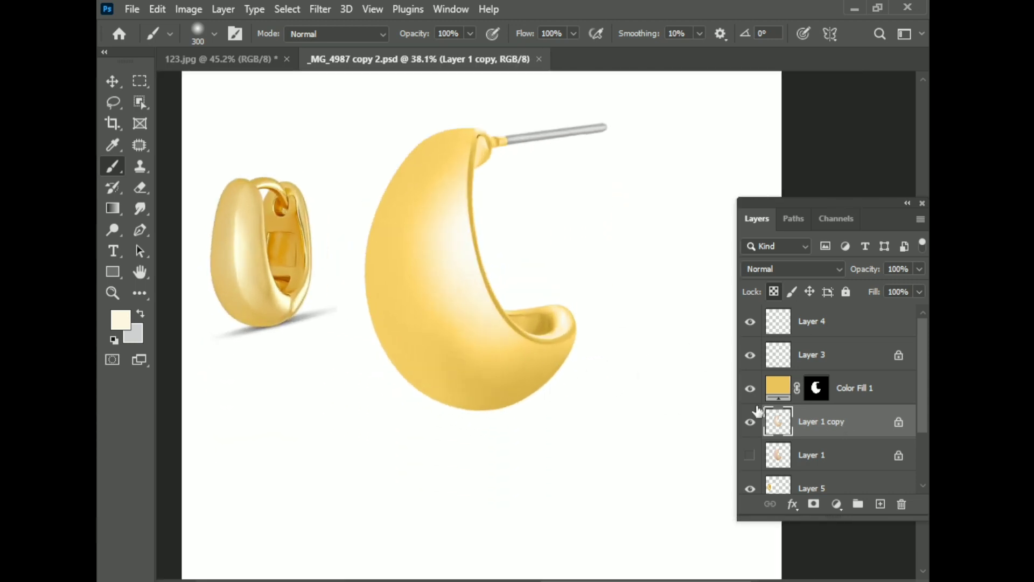
scroll(474, 231, up, 1)
scroll(515, 373, up, 3)
scroll(515, 372, down, 2)
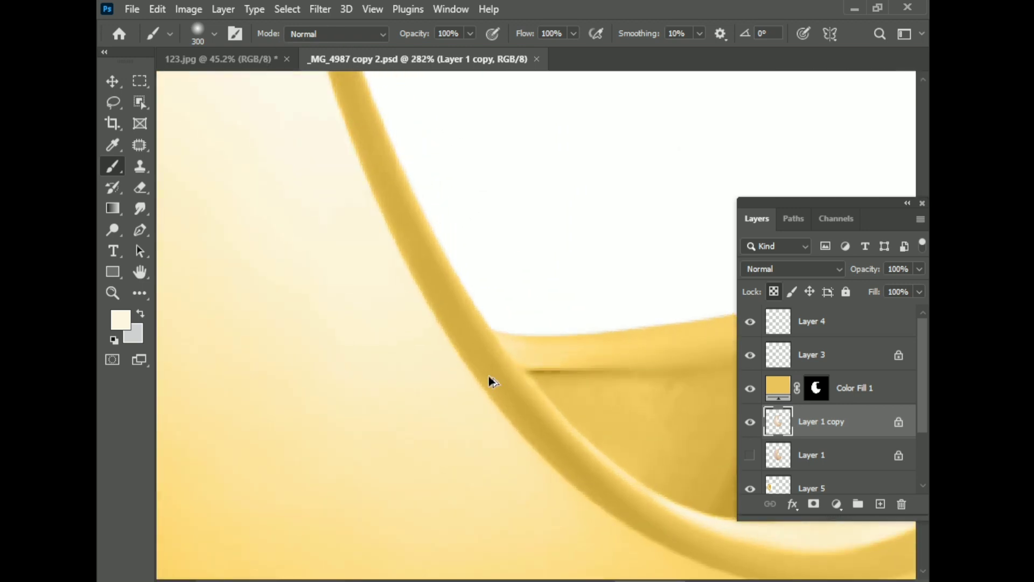
scroll(488, 374, down, 2)
scroll(508, 344, down, 1)
click(320, 9)
mouse_move(412, 310)
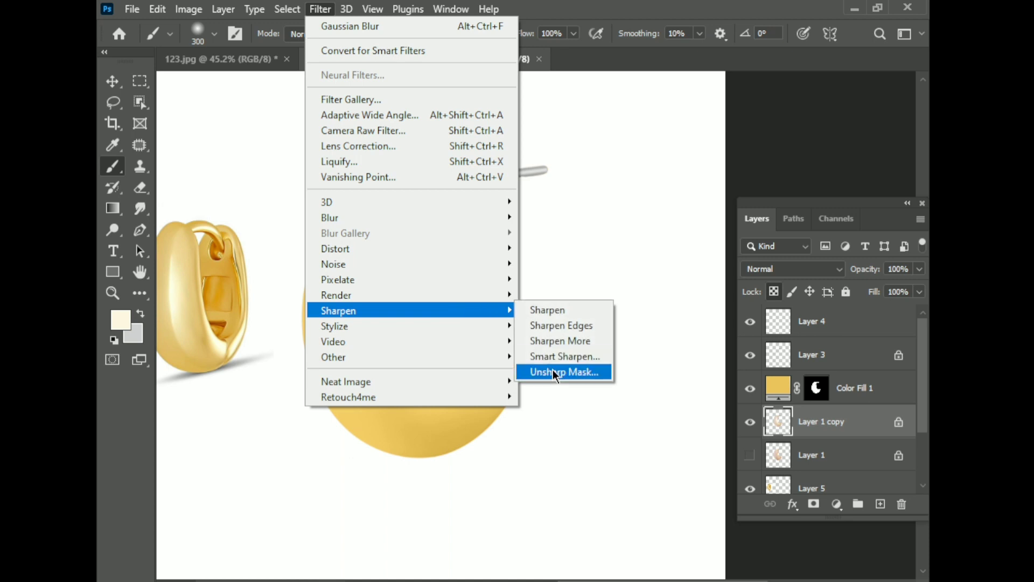
Apply Unsharp Mask to Layer 1 copy: Amount 57%, Radius 4.4 pixels, Threshold 0
click(553, 369)
ctrl+click(395, 347)
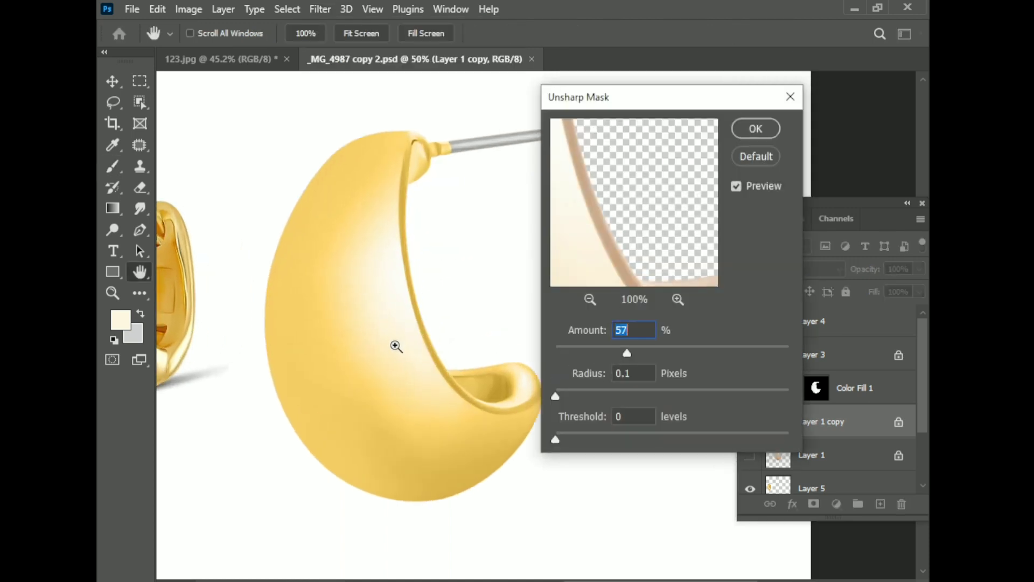
ctrl+click(462, 444)
ctrl+click(474, 341)
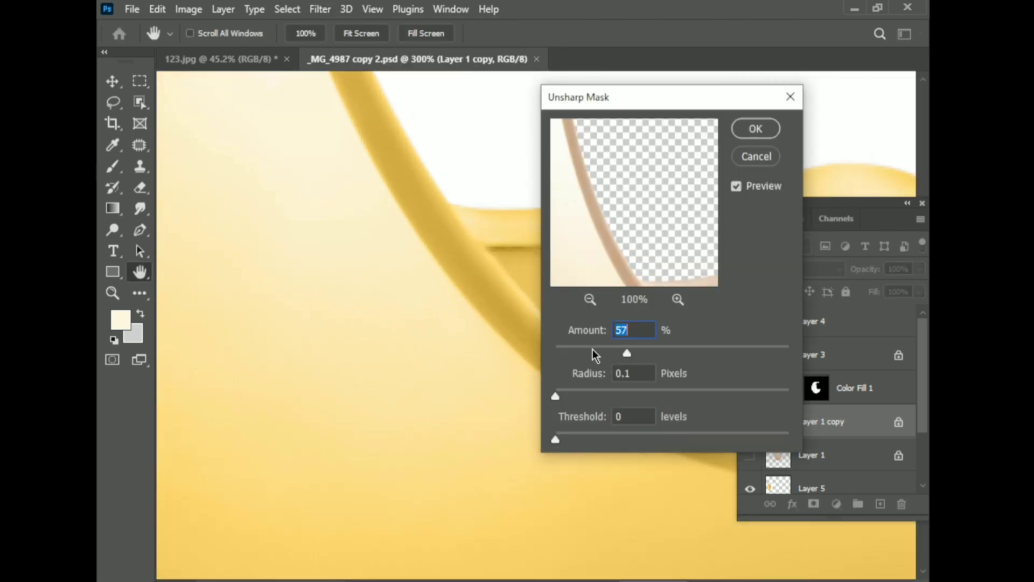
drag(627, 355, 494, 351)
mouse_move(668, 351)
mouse_down()
mouse_move(782, 353)
mouse_move(622, 352)
mouse_up()
click(644, 395)
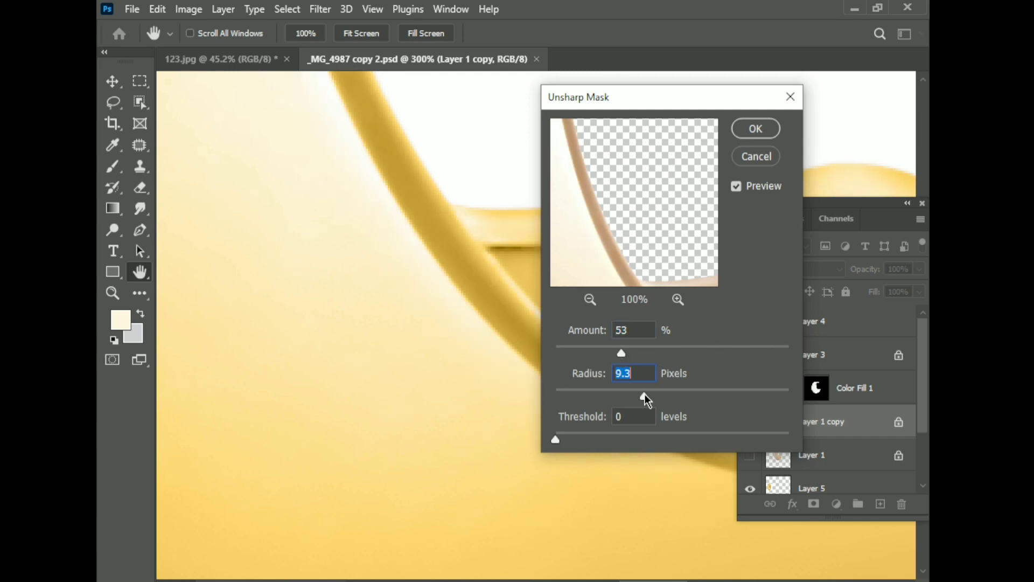
alt+click(422, 396)
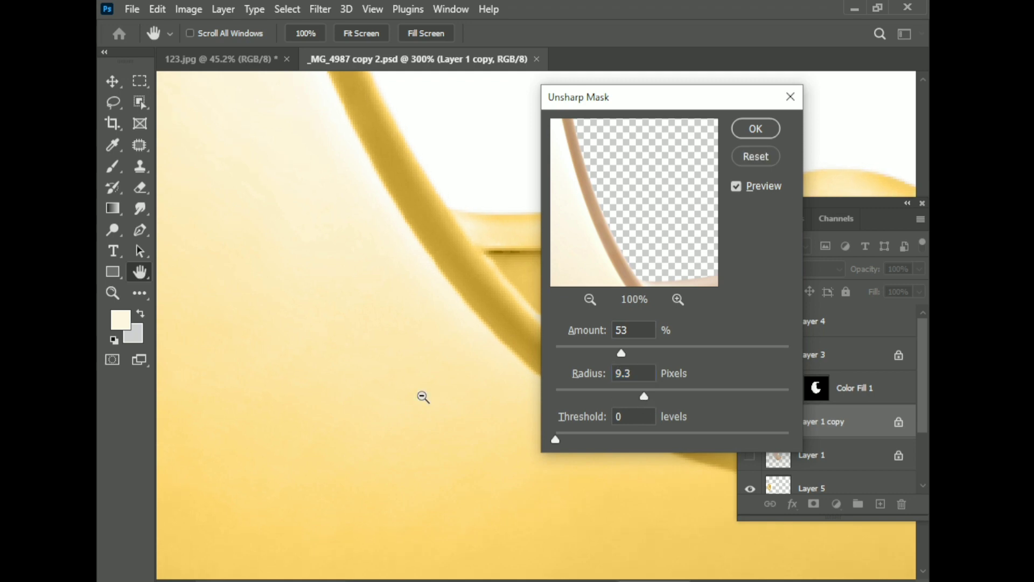
alt+click(423, 397)
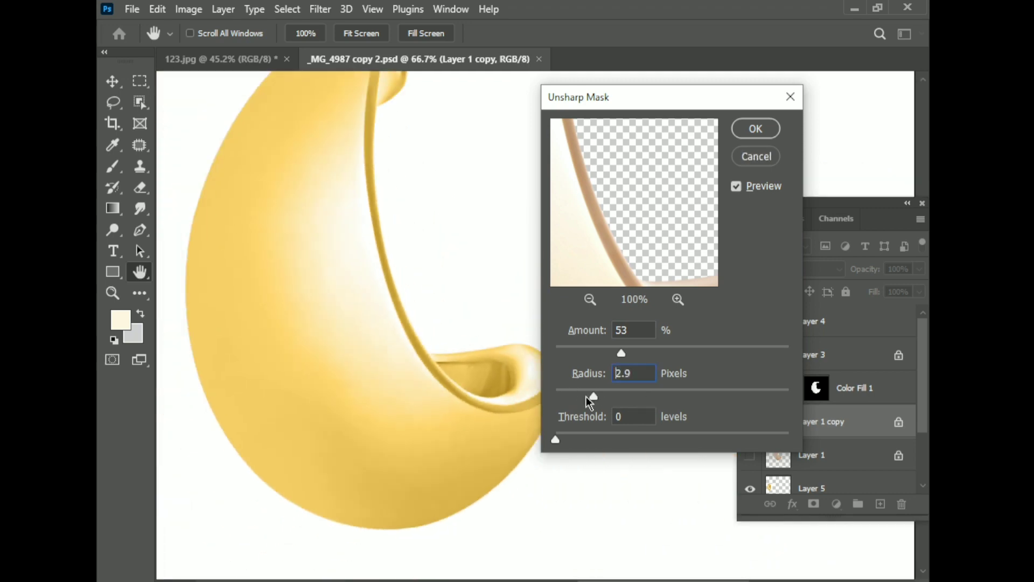
mouse_move(586, 397)
mouse_down()
mouse_move(568, 396)
mouse_move(599, 397)
mouse_up()
drag(621, 353, 616, 352)
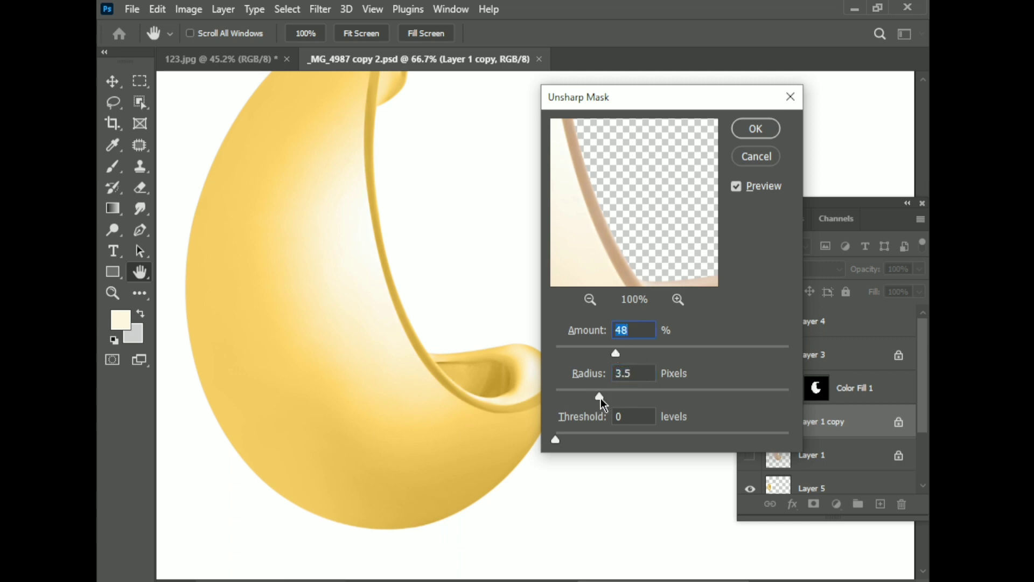
click(754, 130)
key(b)
scroll(463, 409, down, 3)
scroll(401, 358, down, 2)
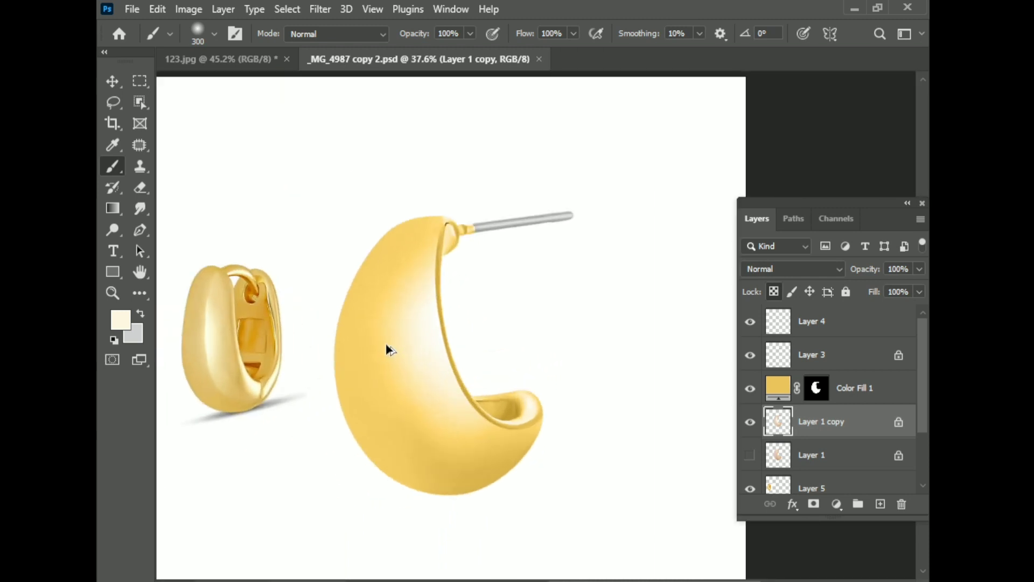
Load Layer 3's silver pin as a selection and add a masked Curves adjustment layer
scroll(532, 246, up, 4)
scroll(480, 206, up, 1)
scroll(450, 248, down, 1)
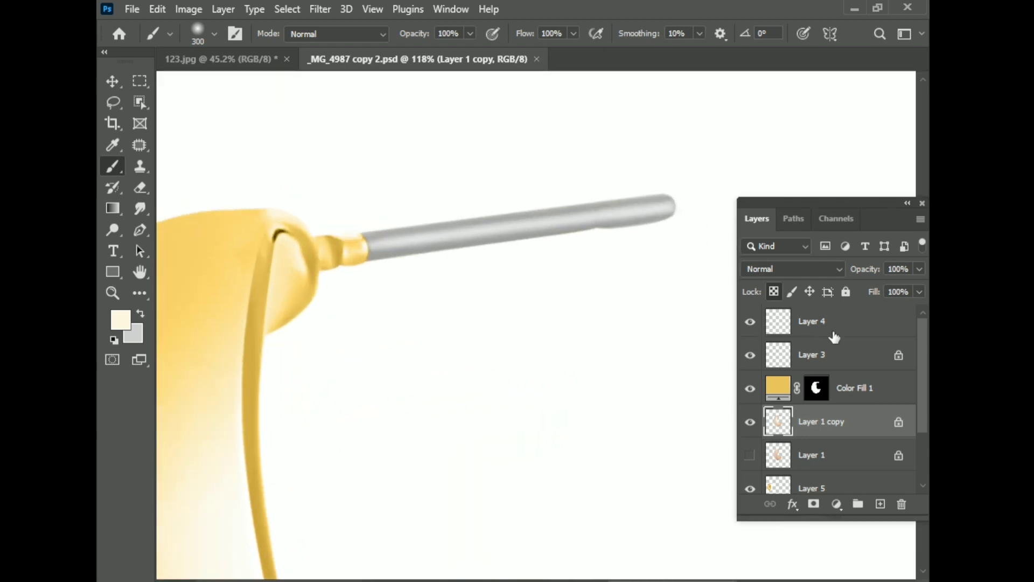
click(781, 323)
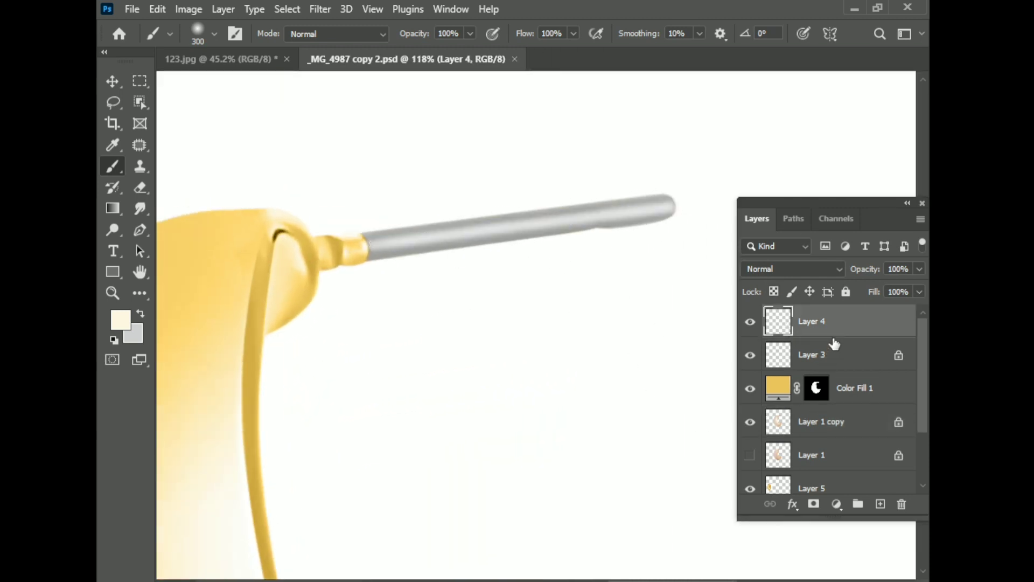
click(830, 362)
ctrl+click(783, 358)
click(836, 504)
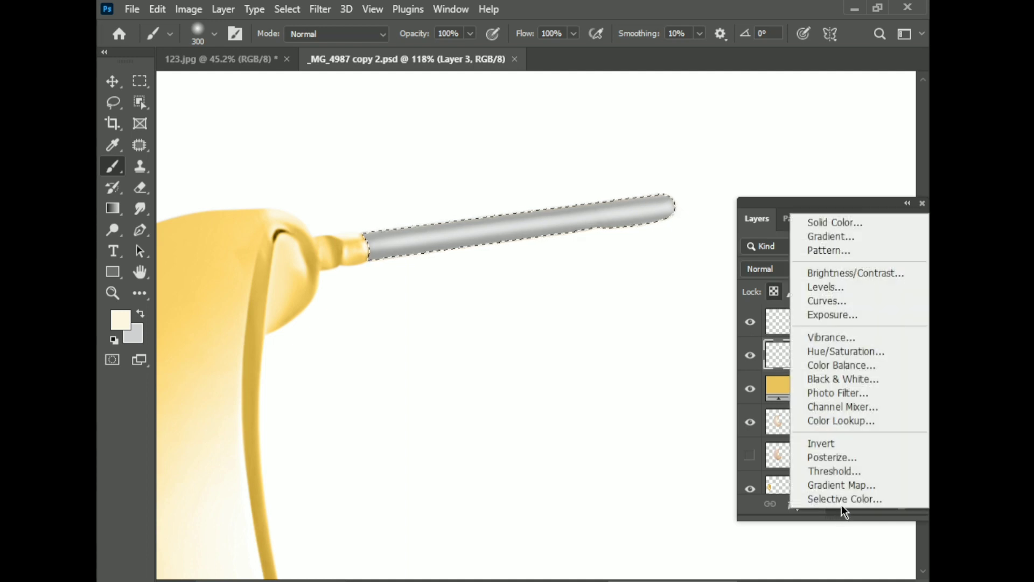
click(838, 300)
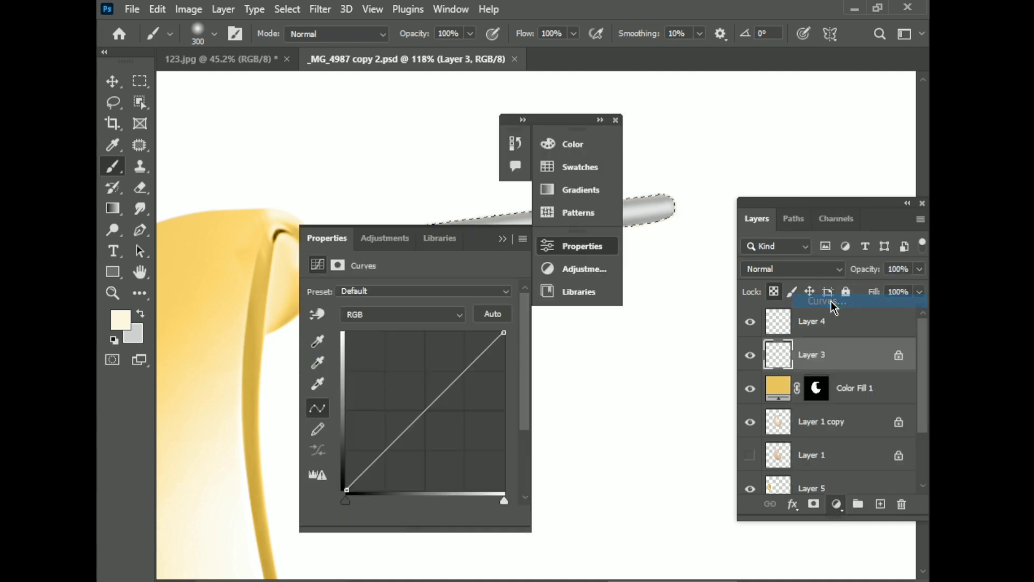
Lift the Curves 1 RGB curve upward to brighten the pin's midtones
click(616, 119)
click(778, 362)
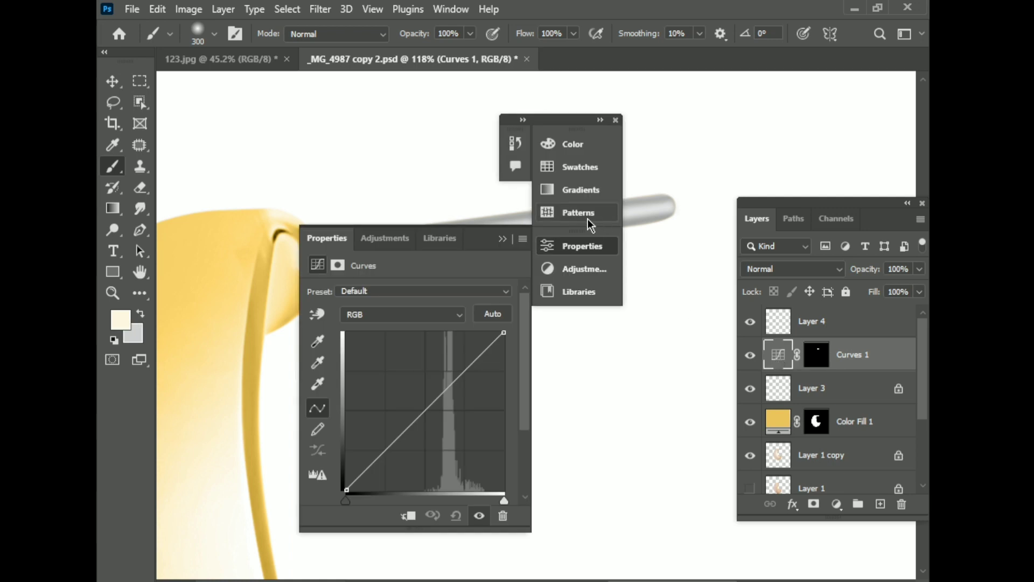
drag(560, 121, 651, 128)
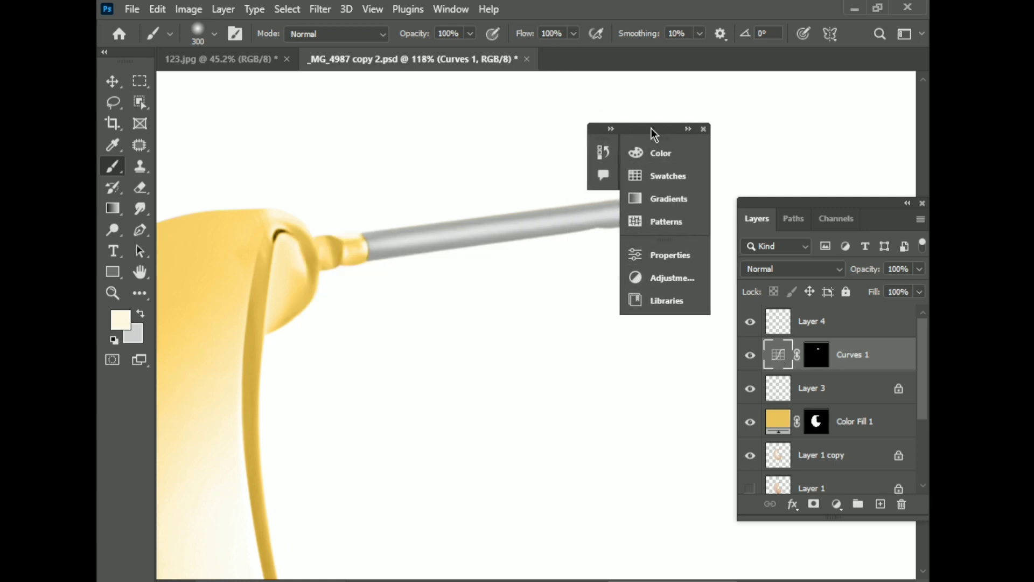
click(703, 129)
click(780, 356)
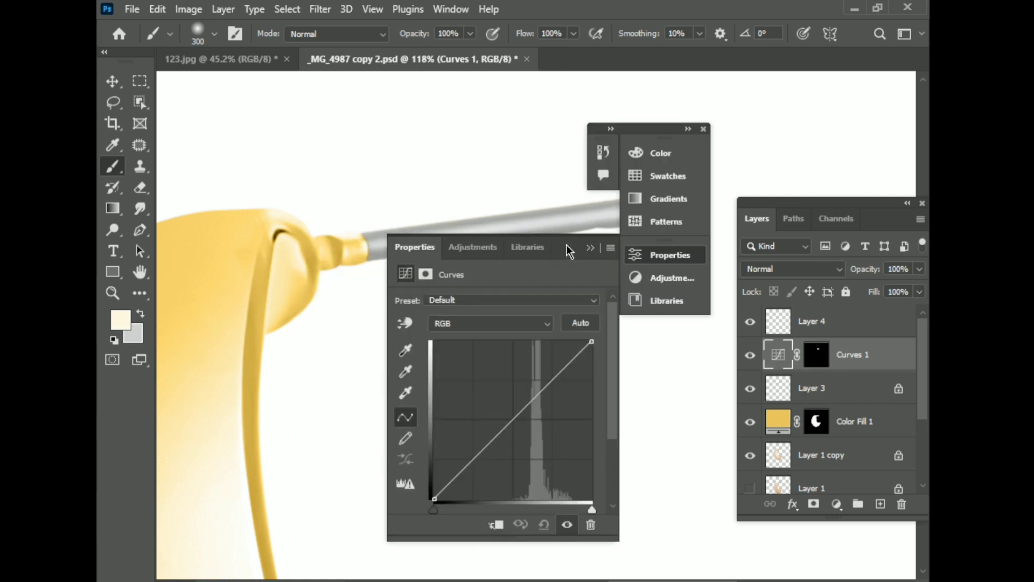
mouse_move(565, 247)
mouse_down()
mouse_move(567, 337)
mouse_move(653, 289)
mouse_up()
click(702, 128)
drag(563, 492, 582, 470)
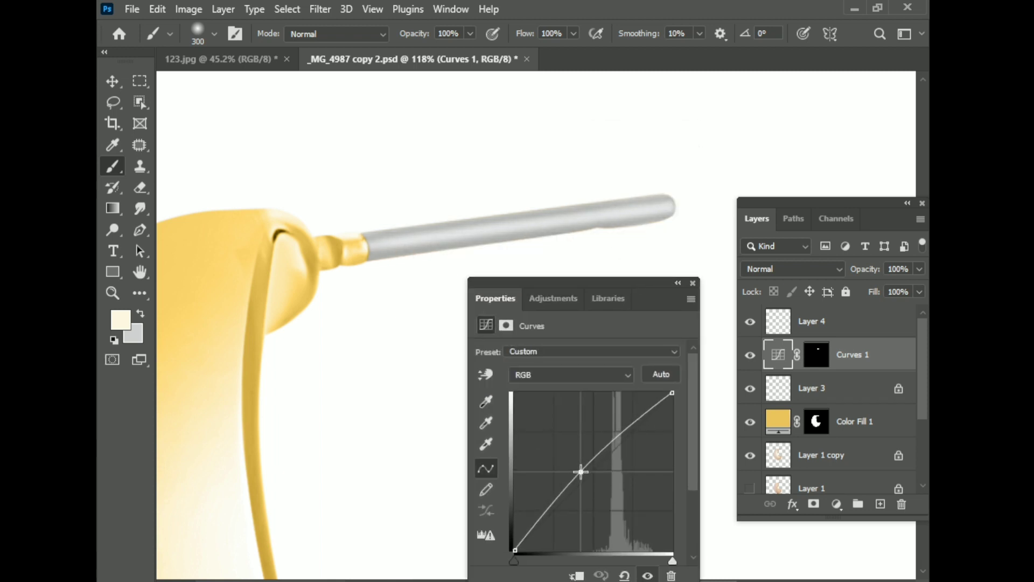
click(693, 283)
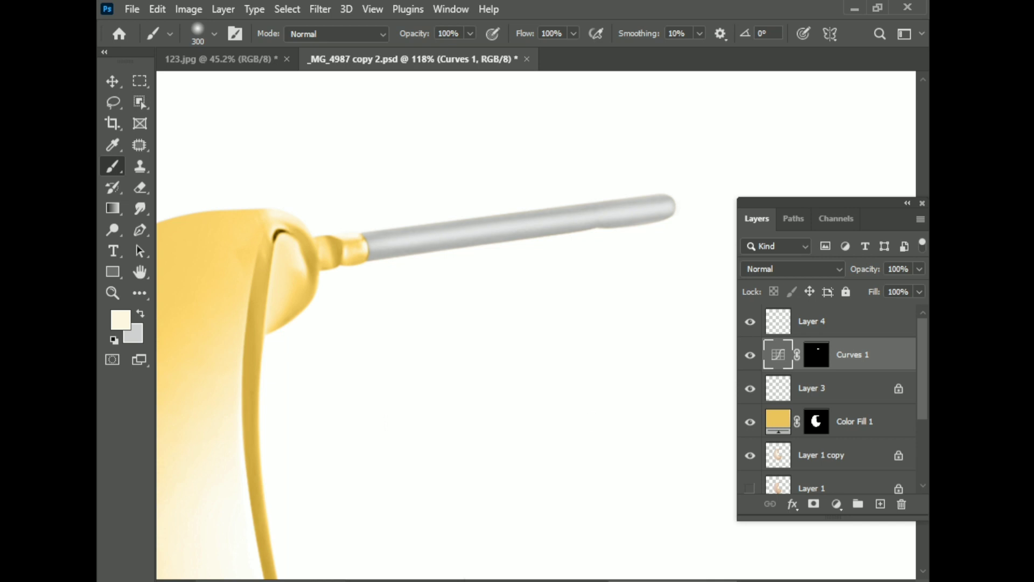
scroll(570, 289, down, 3)
scroll(509, 329, down, 3)
scroll(521, 354, up, 1)
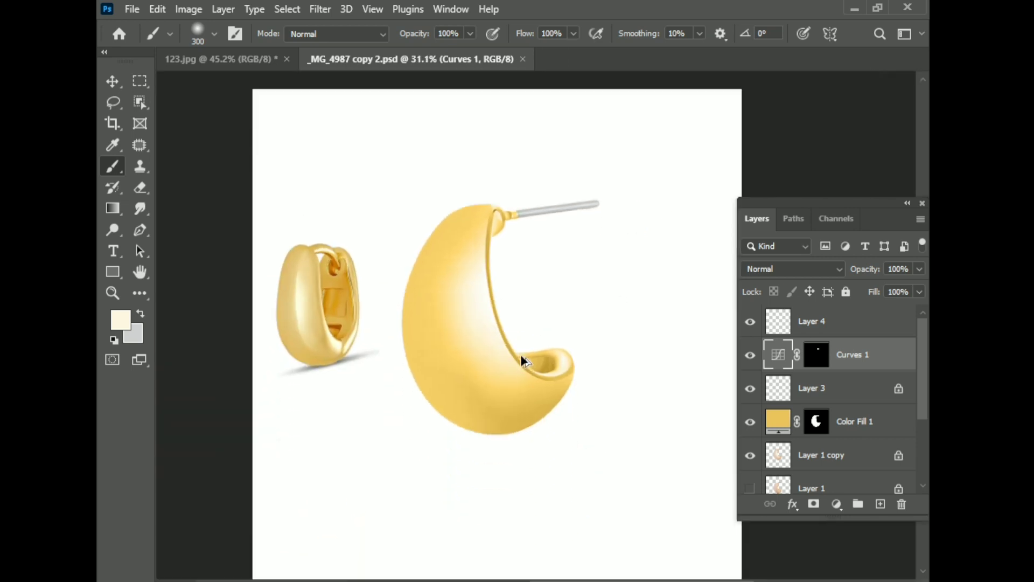
scroll(519, 354, up, 1)
scroll(520, 356, up, 1)
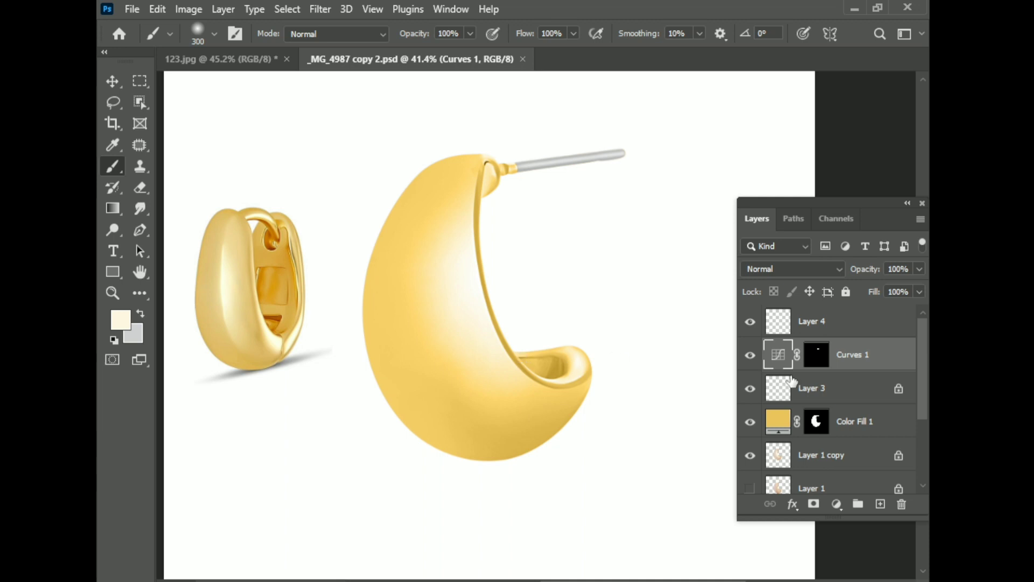
Load the whole earring selection from Layer 1 copy and add a Color Balance adjustment layer
click(846, 400)
ctrl+click(778, 400)
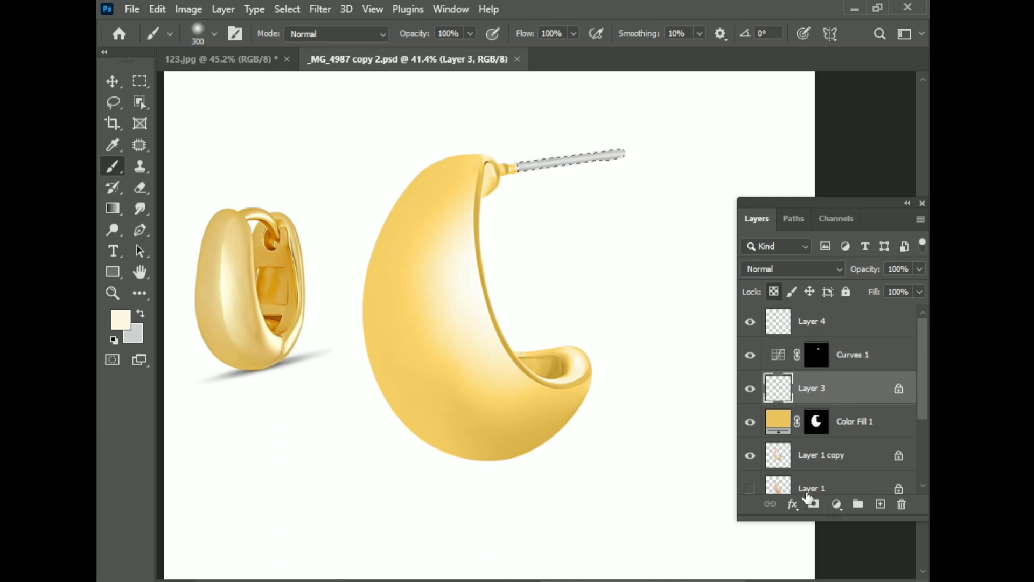
click(834, 464)
ctrl+click(777, 456)
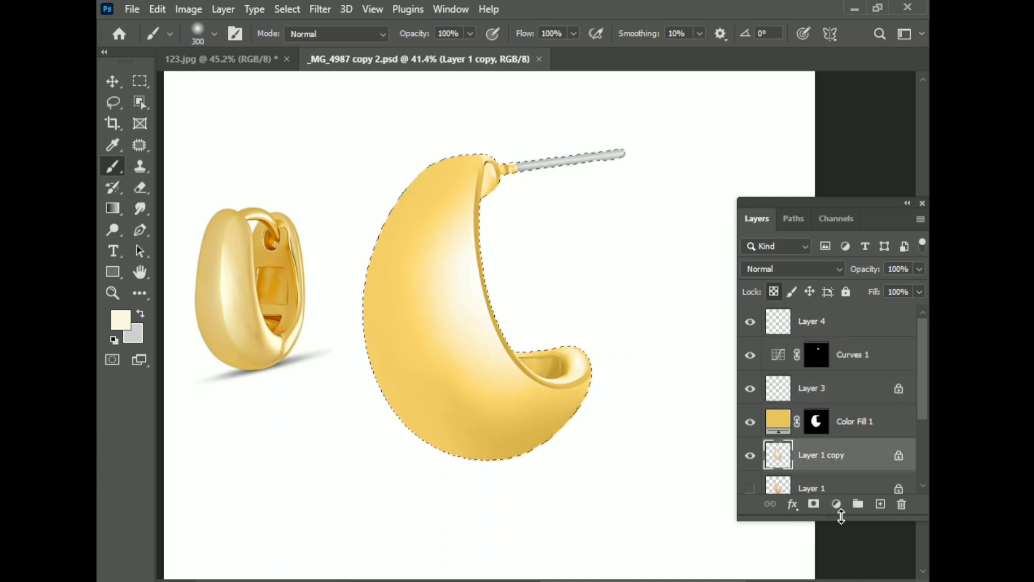
click(836, 503)
click(833, 367)
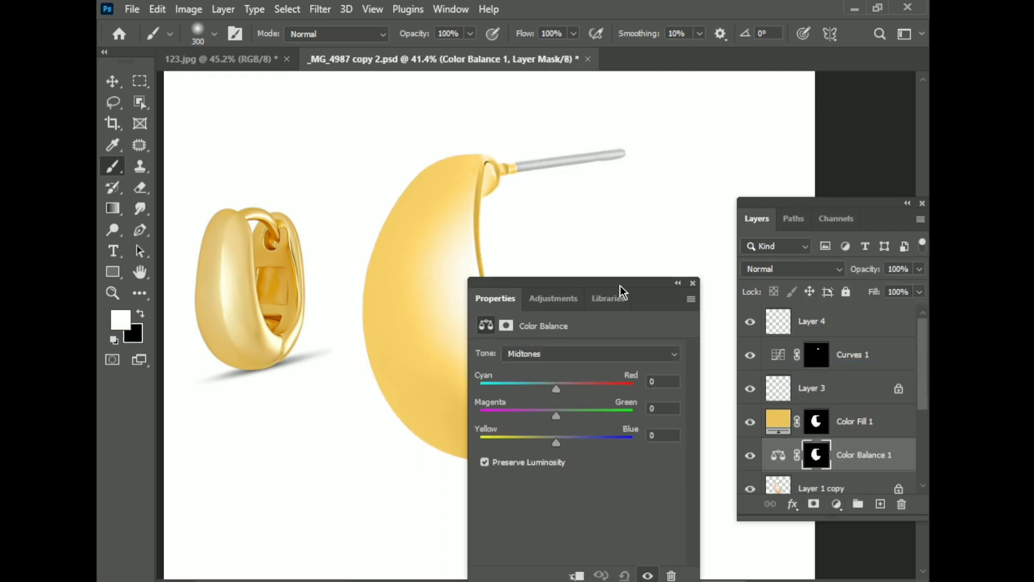
Set the Color Balance midtones to Cyan–Red -28 and Yellow–Blue -12
drag(619, 285, 758, 155)
mouse_move(699, 313)
mouse_down()
mouse_move(647, 313)
mouse_move(688, 313)
mouse_up()
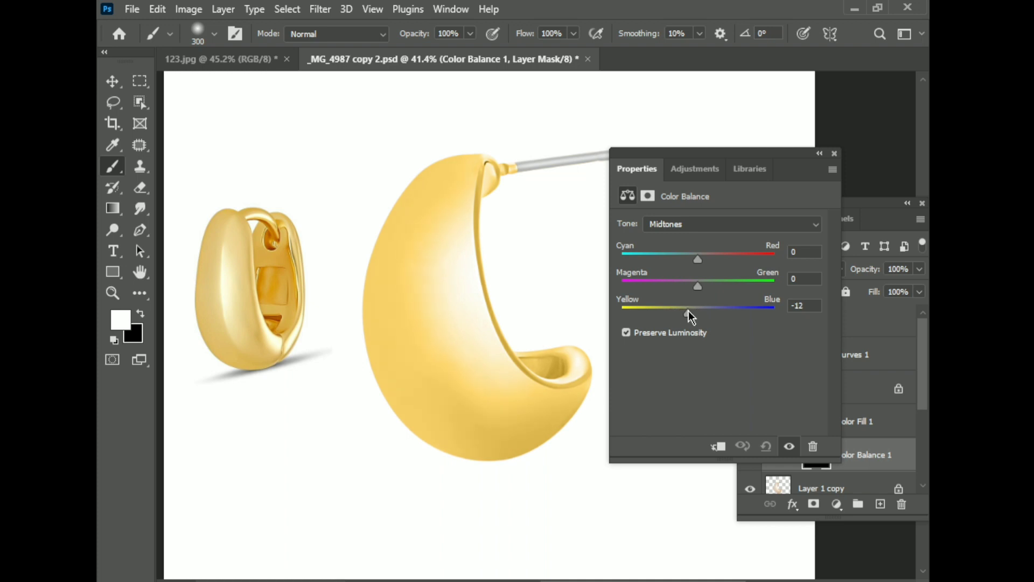
click(700, 260)
mouse_move(700, 260)
mouse_down()
mouse_move(621, 260)
mouse_move(677, 260)
mouse_up()
click(836, 153)
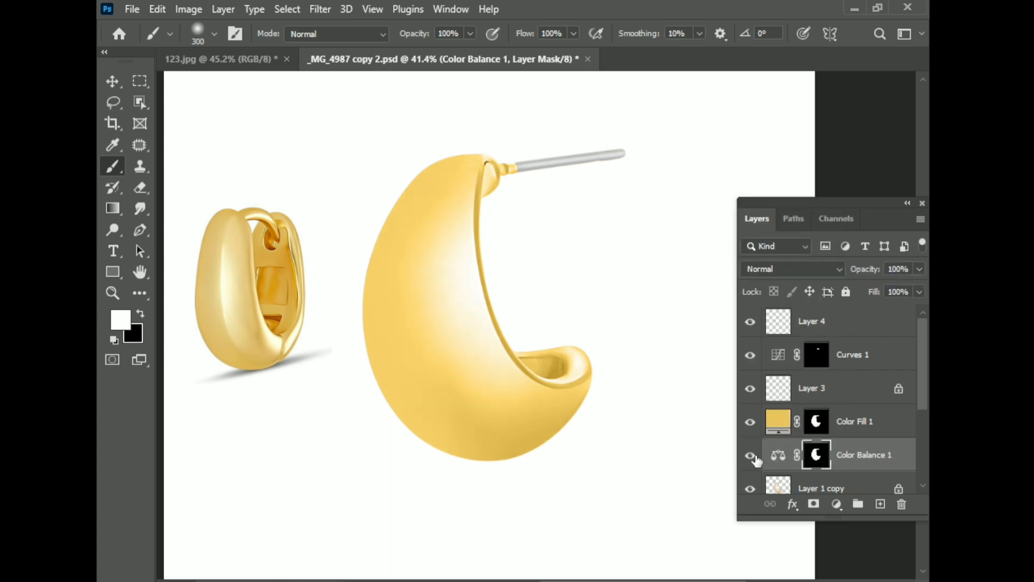
click(751, 457)
Add a Hue/Saturation layer for the earring and test its mask by desaturating, then restoring Saturation
scroll(762, 461, down, 2)
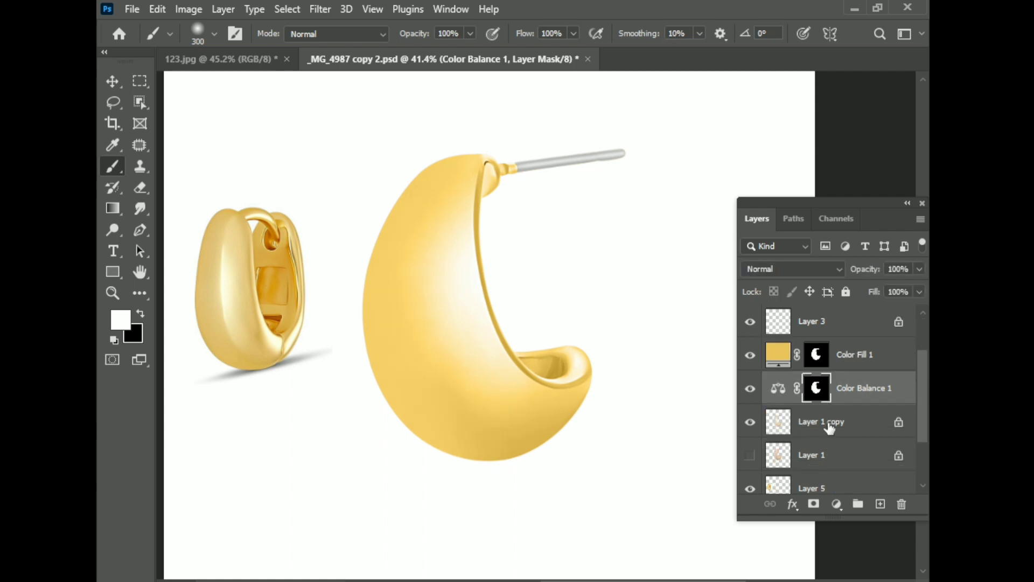
click(788, 424)
click(836, 504)
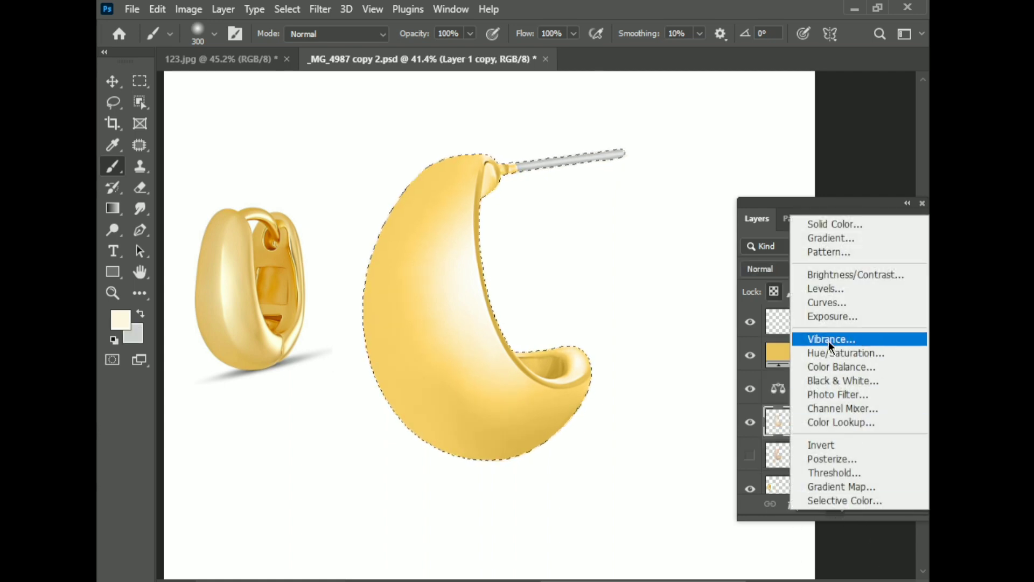
click(838, 353)
drag(719, 317, 621, 316)
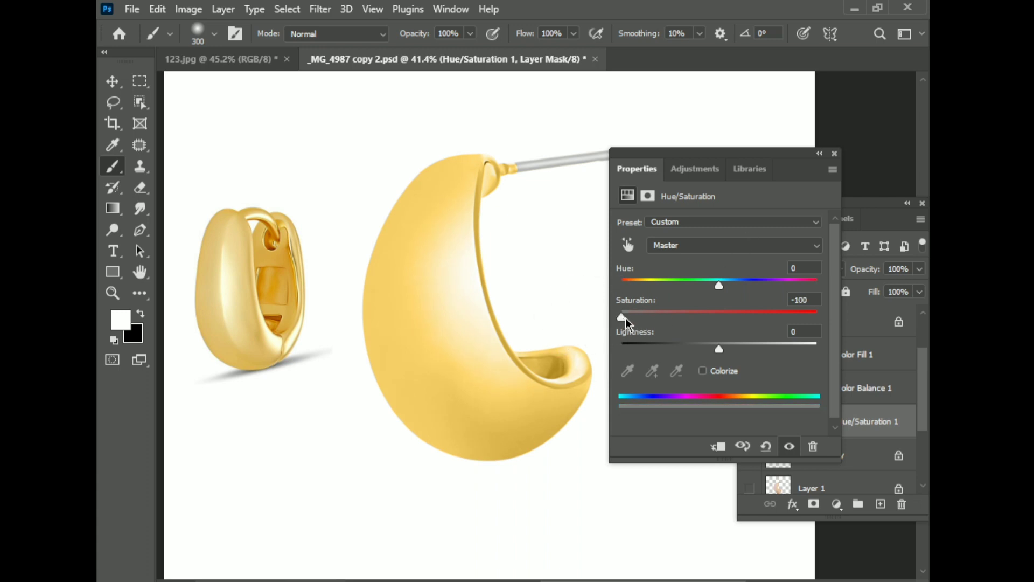
drag(624, 318, 721, 317)
click(835, 154)
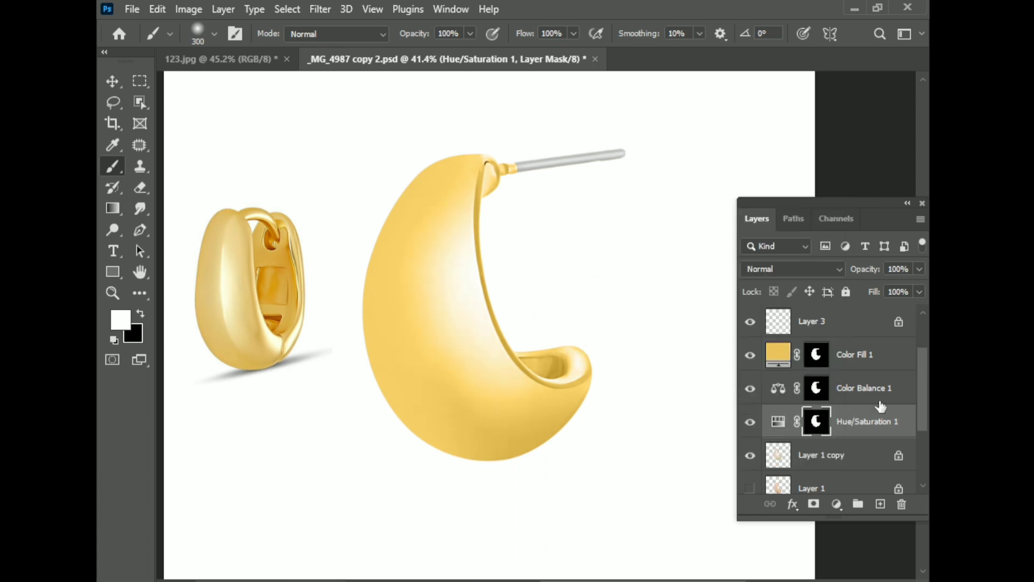
Delete the Hue/Saturation 1 and Color Balance 1 layers, leaving Color Fill 1
drag(863, 423, 851, 340)
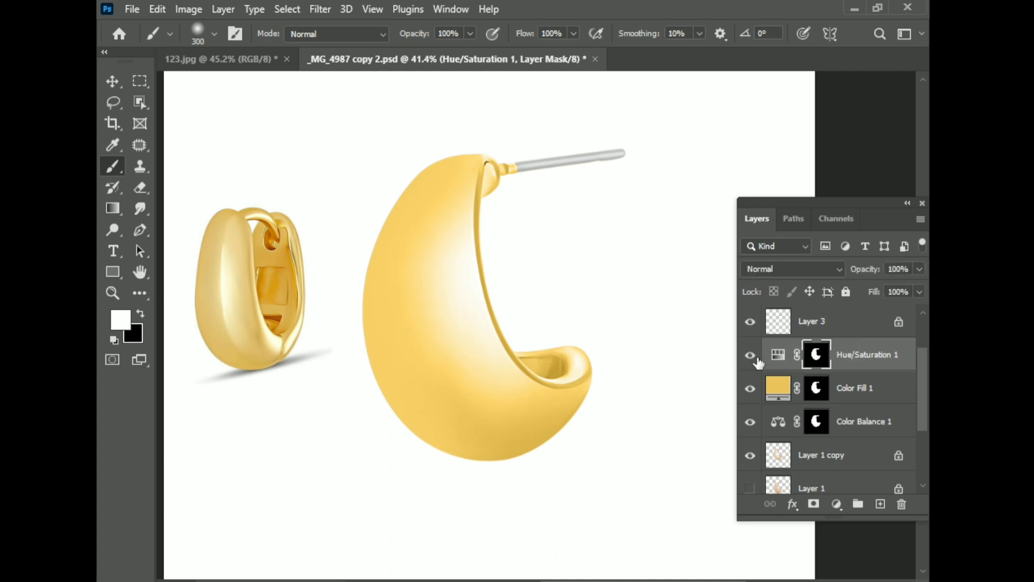
drag(860, 354, 904, 501)
drag(899, 398, 912, 510)
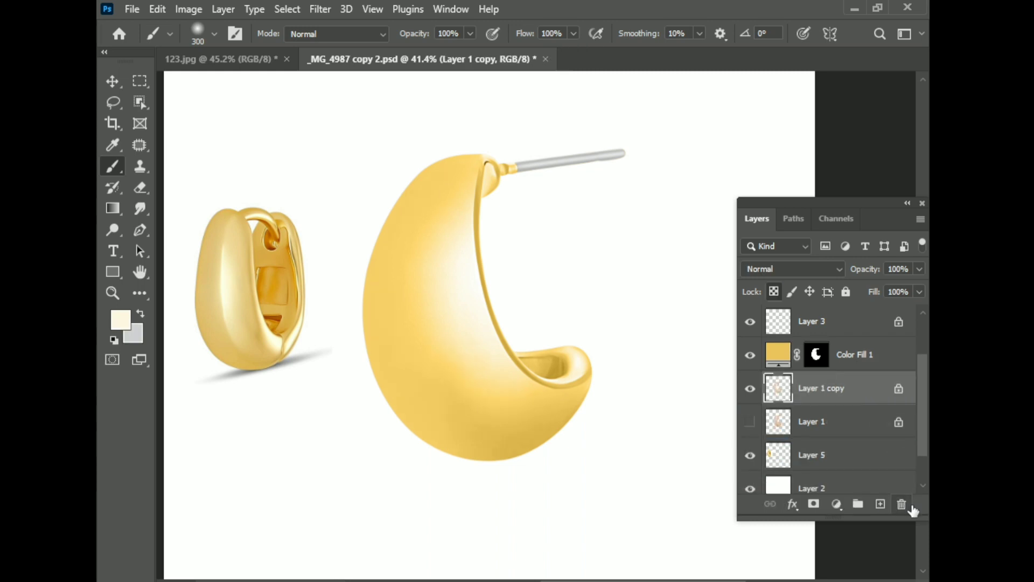
Save, merge Color Fill 1 down into the earring layer, lock its transparency and load its selection
key(ctrl+s)
click(875, 368)
key(ctrl+e)
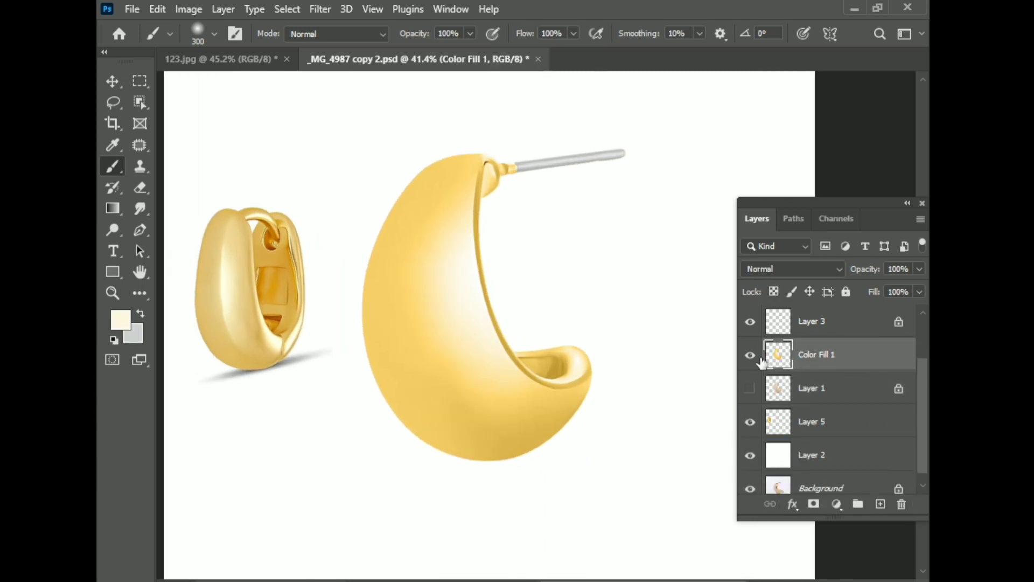
click(779, 298)
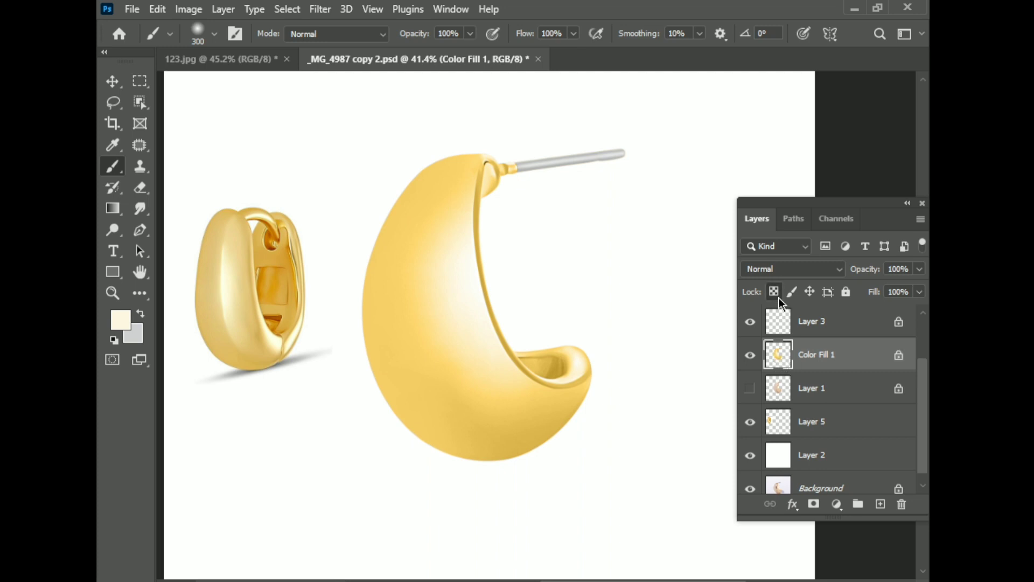
ctrl+click(778, 355)
Add a masked Hue/Saturation layer with Saturation -10 and Hue reset to 0
click(836, 504)
click(834, 351)
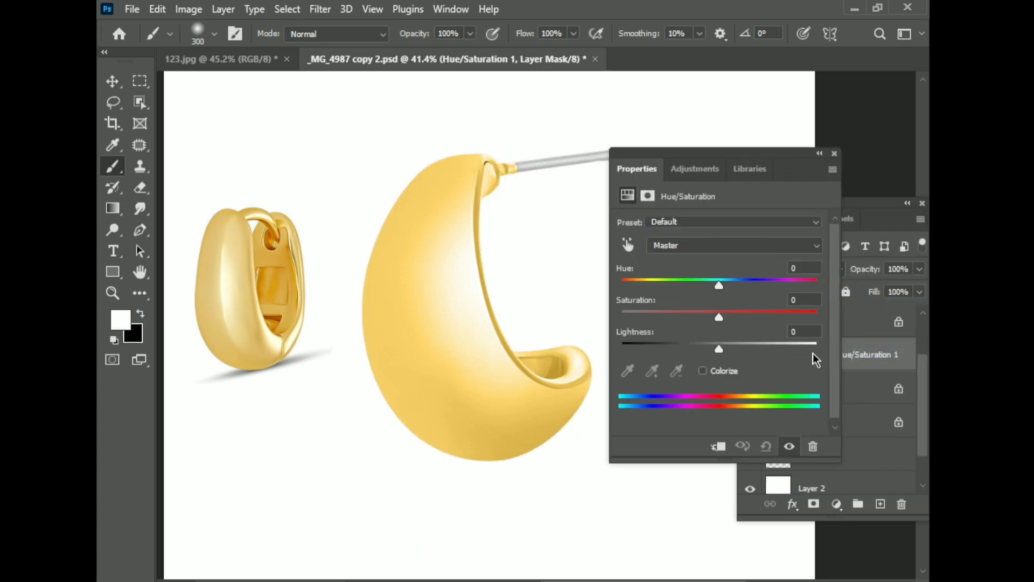
drag(723, 319, 712, 320)
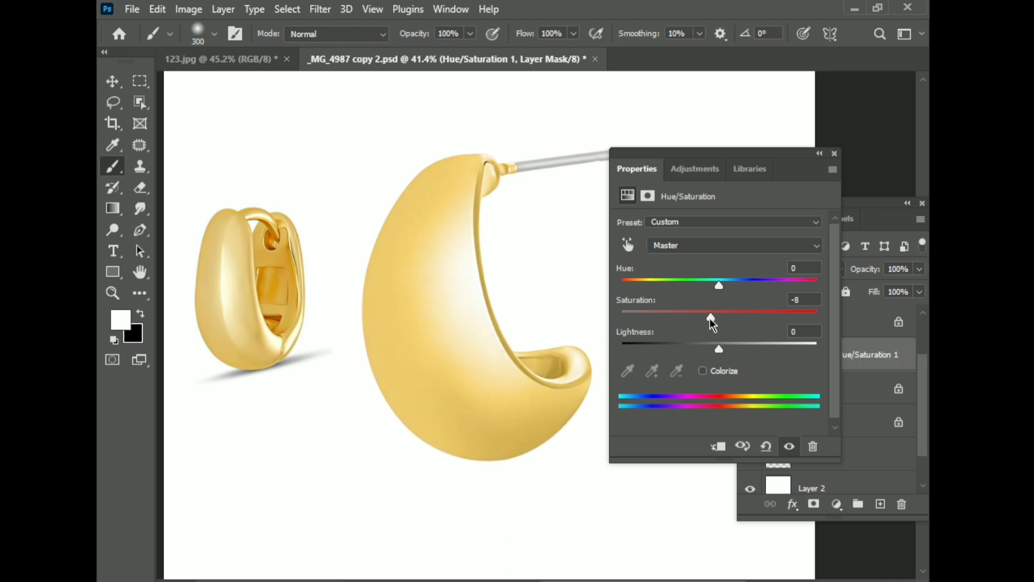
drag(711, 314, 709, 323)
drag(719, 286, 720, 286)
drag(802, 268, 783, 273)
text(0)
Compare the earring with the Hue/Saturation layer hidden and shown, then undo the last change
click(834, 154)
scroll(518, 337, down, 3)
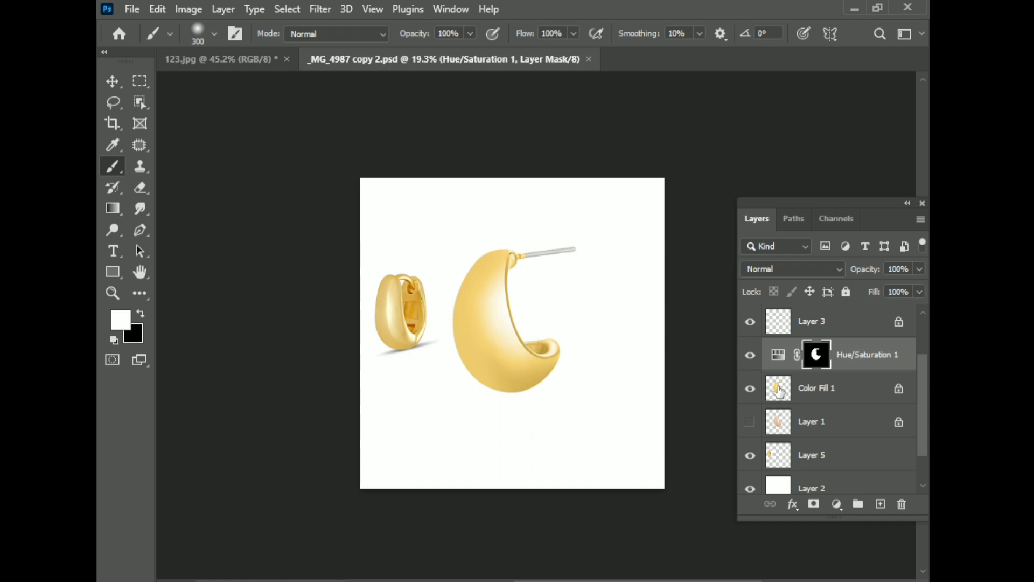
click(750, 355)
click(750, 358)
key(ctrl+z)
Delete the small reference earring on Layer 5
key(v)
click(393, 310)
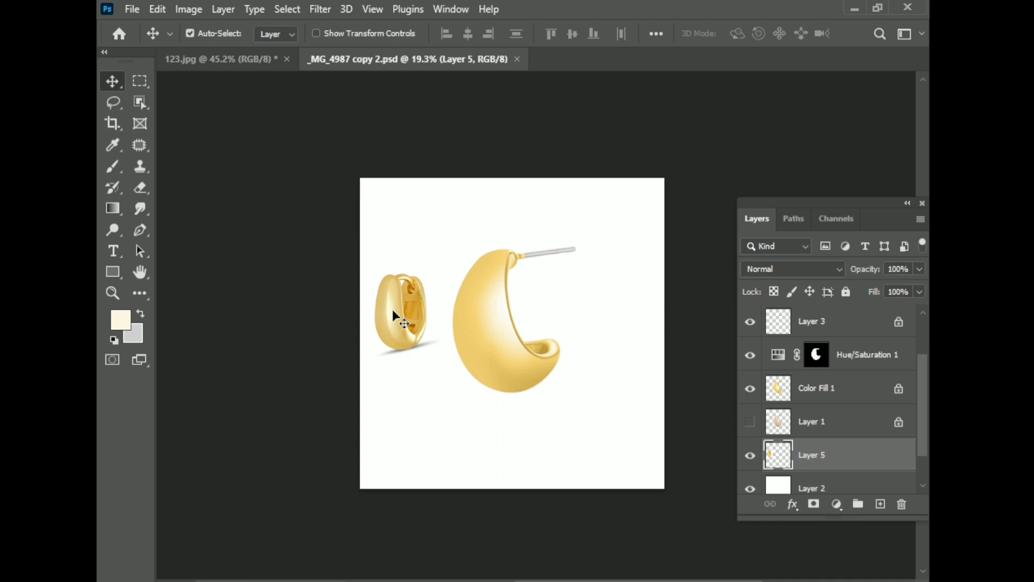
key(Delete)
Group Layer 3 through Layer 1 into Group 1 and stamp a merged Group 1 copy above
scroll(474, 340, down, 1)
scroll(542, 311, up, 2)
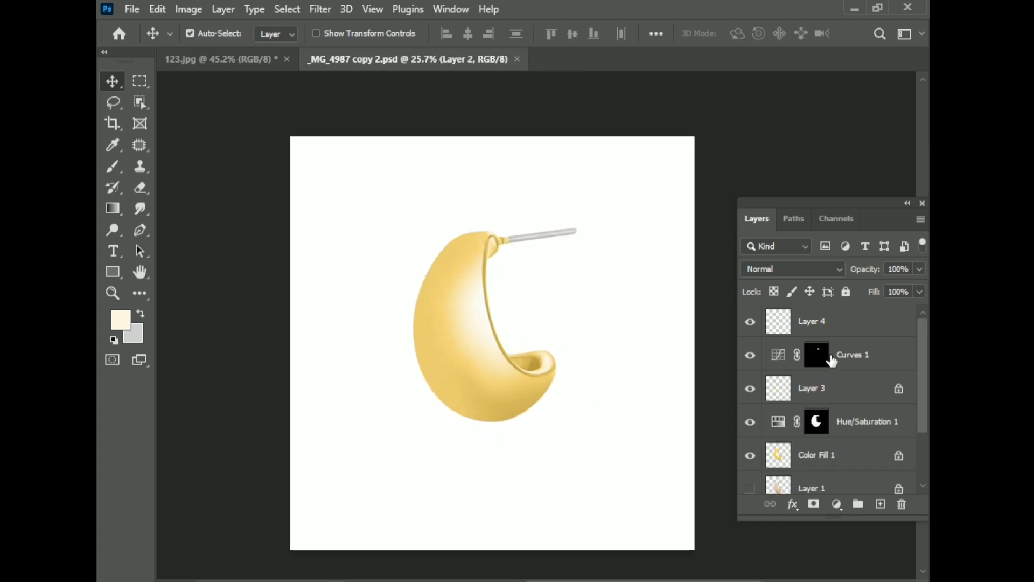
scroll(840, 394, down, 2)
shift+click(842, 419)
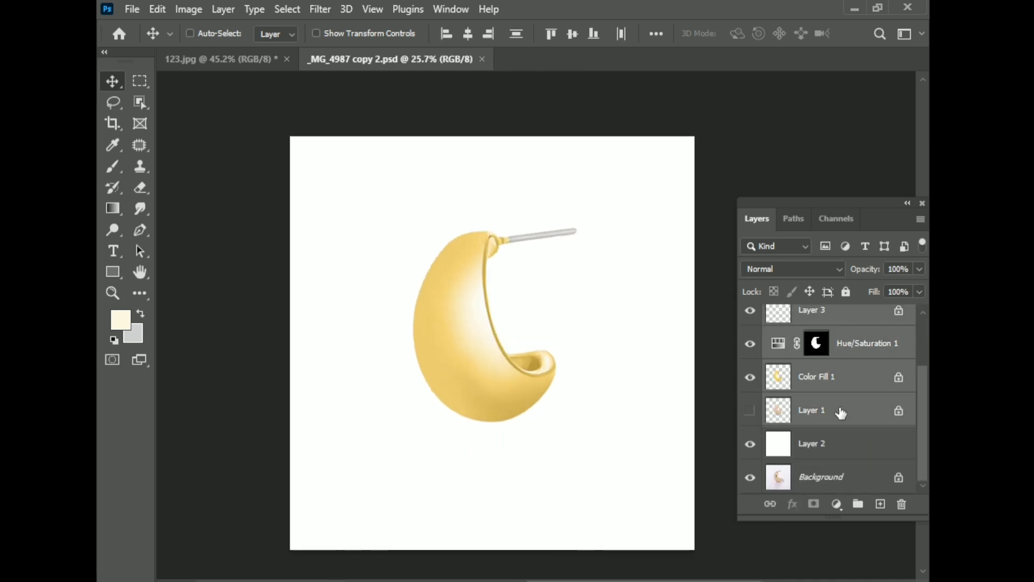
key(ctrl+g)
key(ctrl+j)
key(ctrl+e)
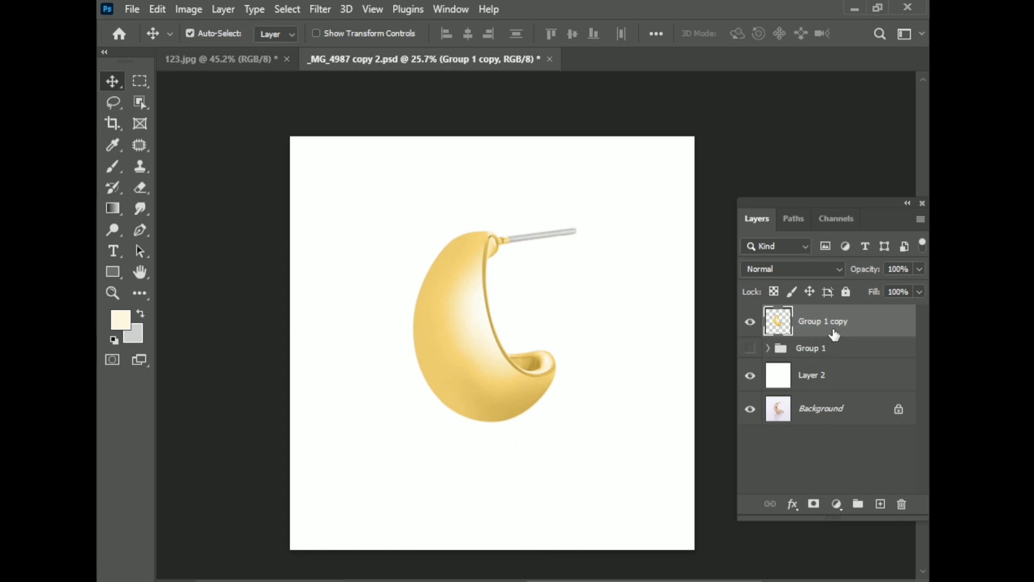
Duplicate the earring layer and flip the Group 1 copy vertically and horizontally
key(ctrl+j)
click(811, 356)
key(ctrl+t)
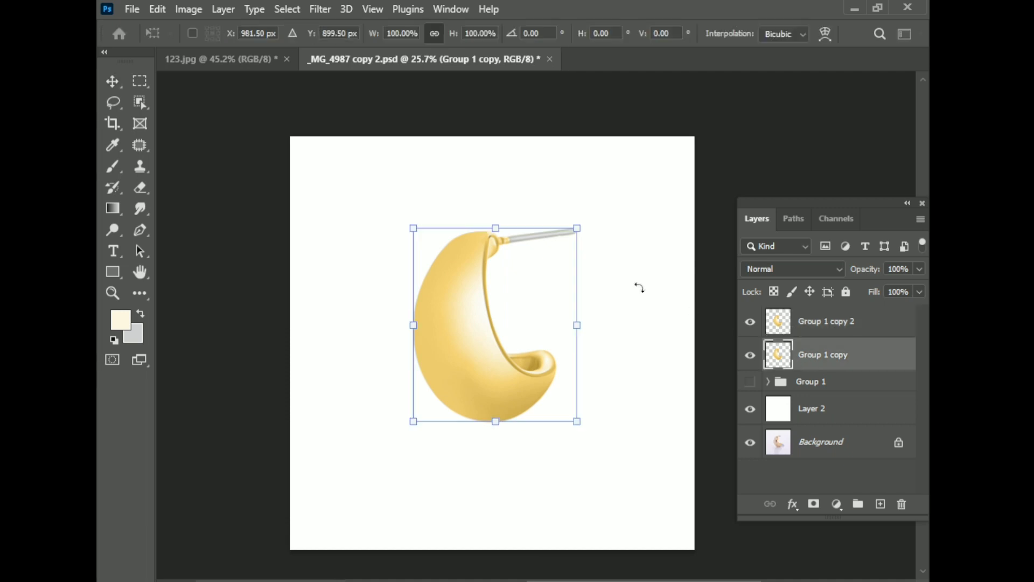
right_click(467, 309)
click(511, 570)
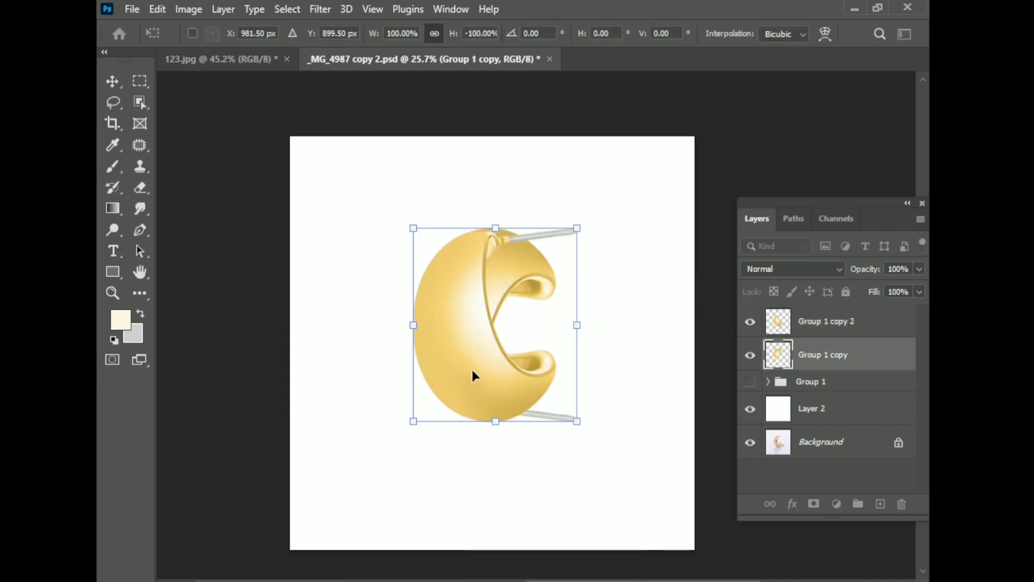
right_click(472, 370)
click(535, 347)
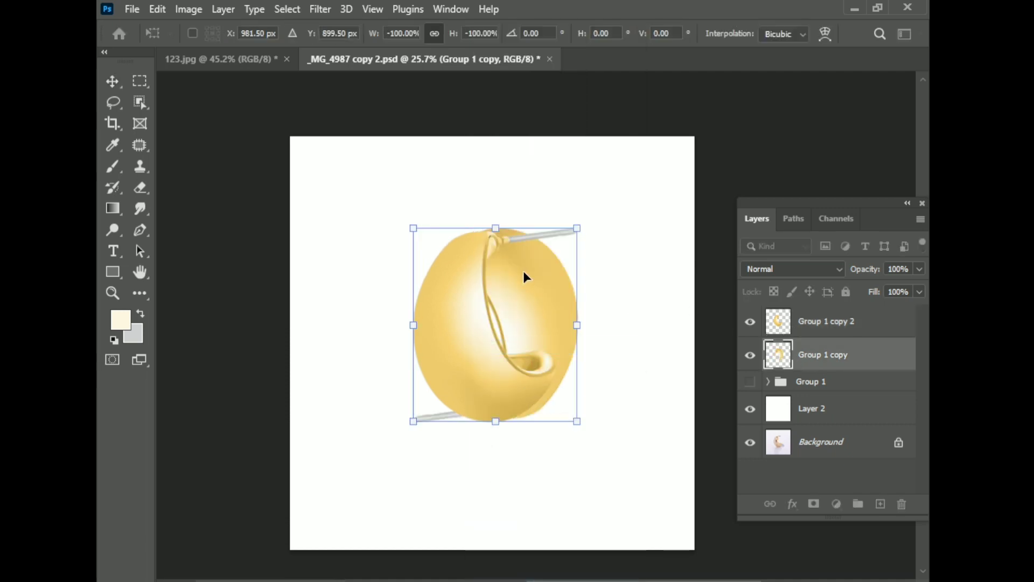
Move the flipped copy beneath the earring and nudge it up until they touch
drag(513, 258, 505, 456)
scroll(534, 440, down, 2)
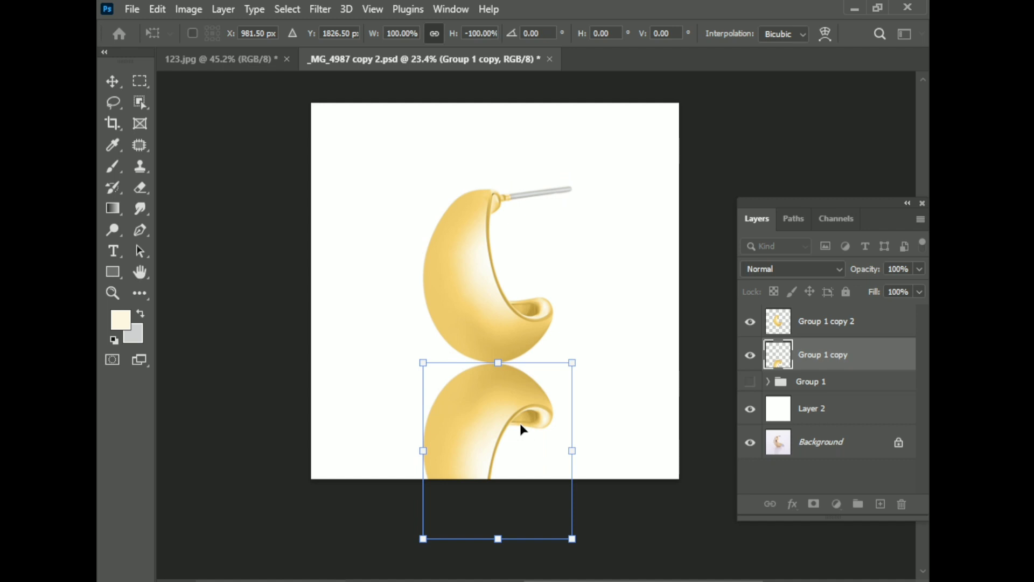
key(Return)
scroll(512, 406, up, 3)
key(Up)
key(Up)
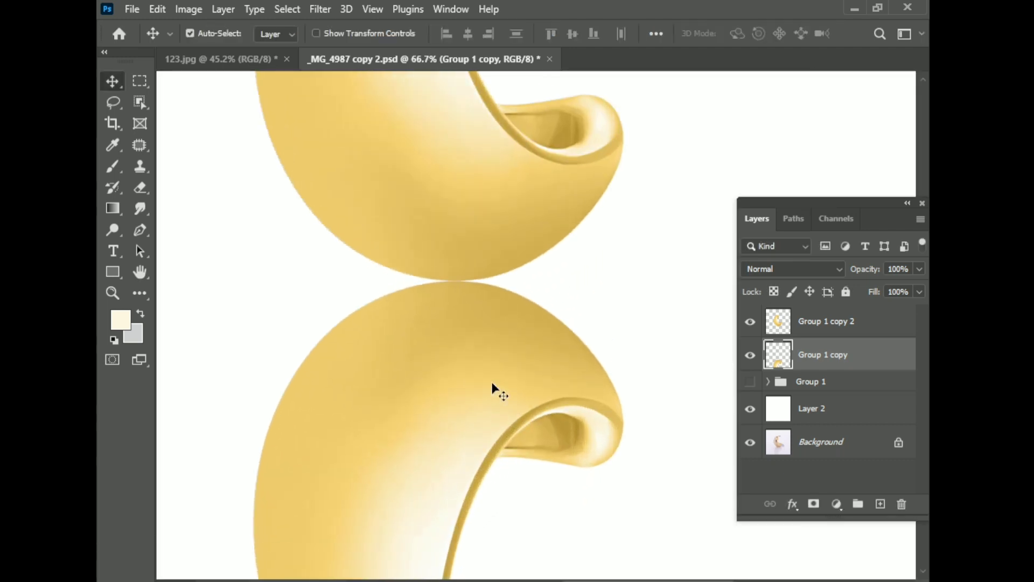
key(Up)
key(Up)
key(Up)
key(Up)
key(Up)
key(Up)
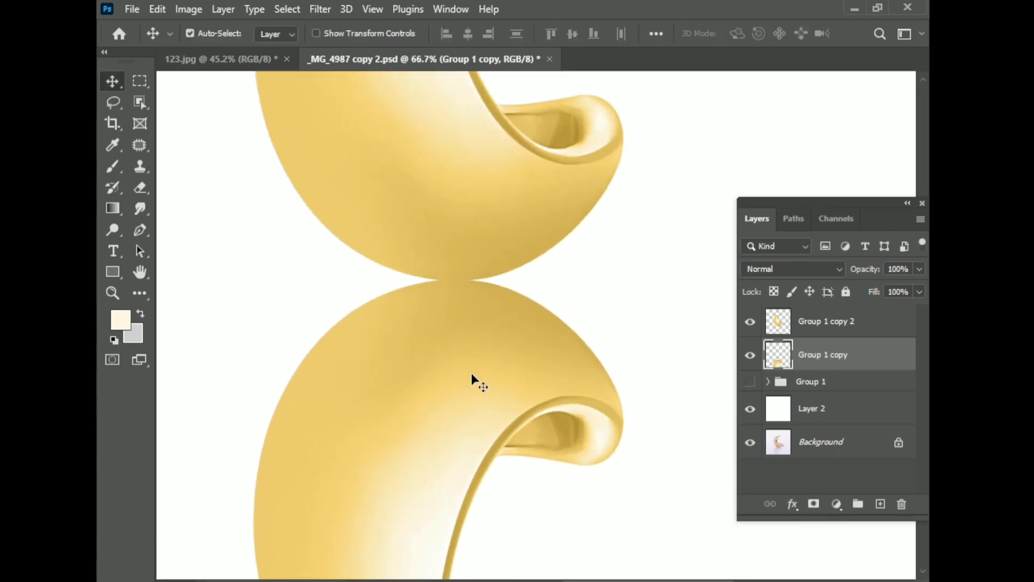
scroll(436, 373, down, 1)
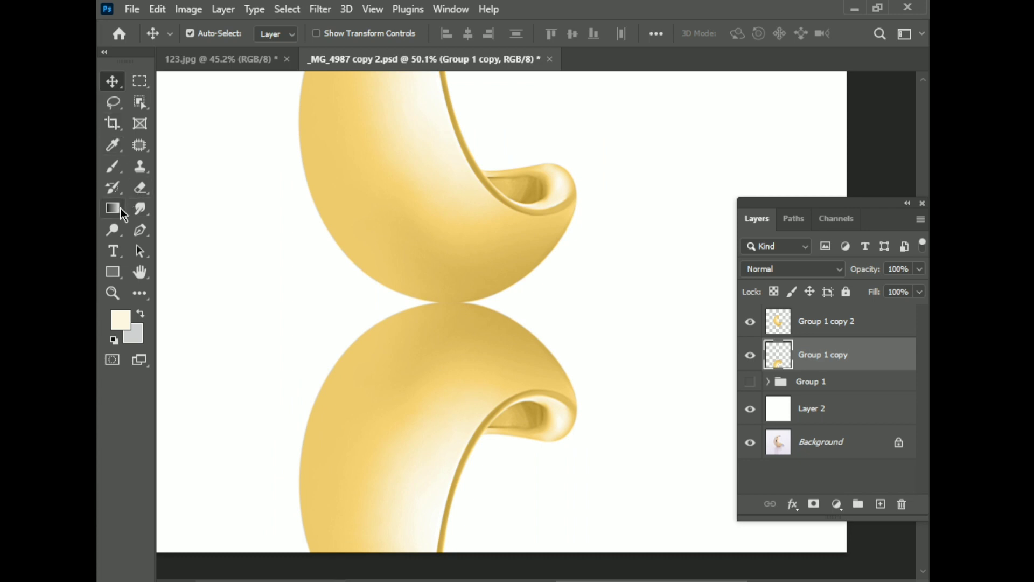
Choose the Gradient tool's foreground-to-transparent preset and lock the reflection's transparent pixels
click(121, 211)
click(257, 35)
click(135, 65)
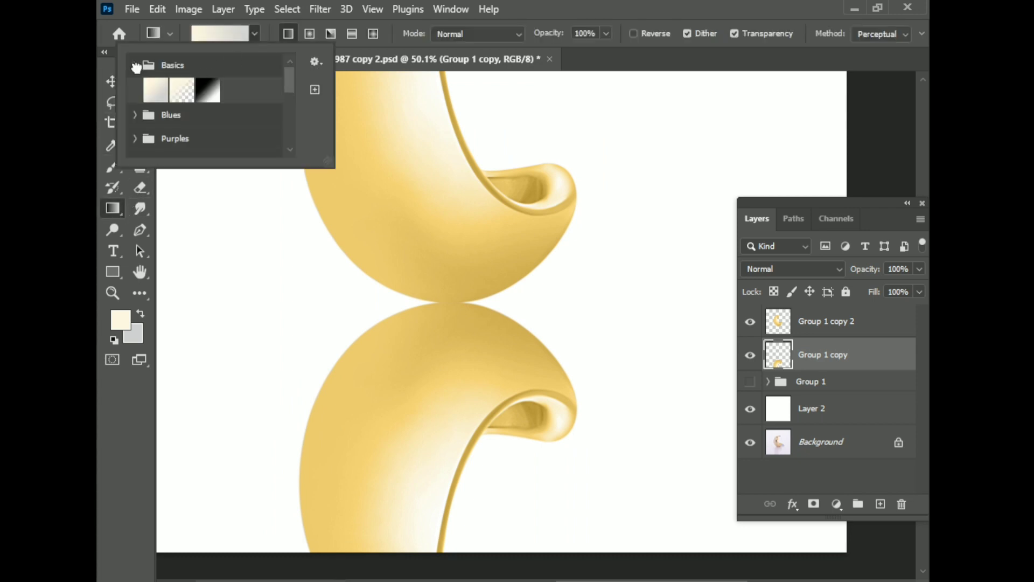
double_click(185, 89)
key(slash)
scroll(427, 489, down, 2)
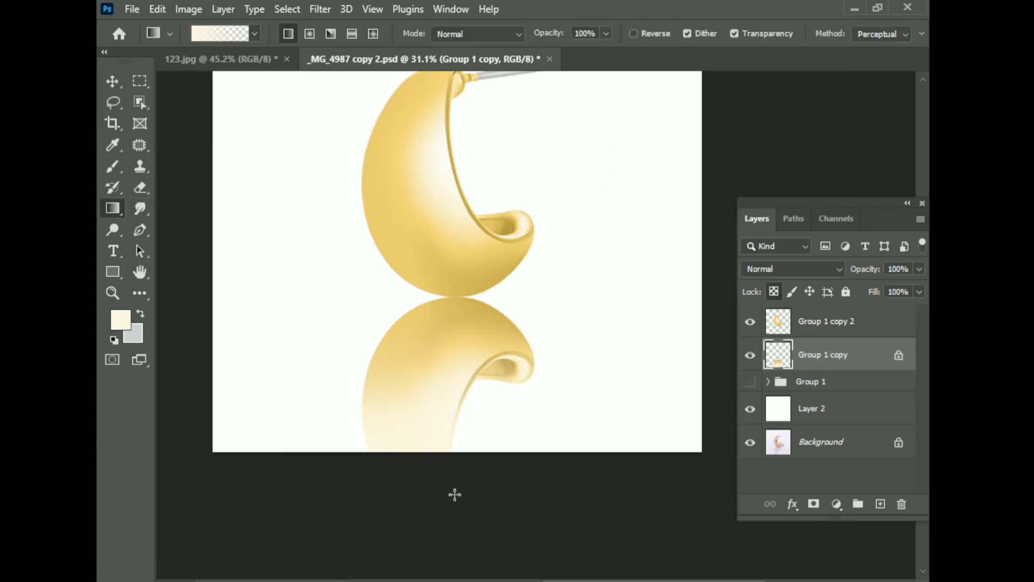
Drag gradients up over the reflection to fade its bottom, then set Group 1 copy opacity to 71%
drag(454, 495, 474, 323)
drag(517, 506, 508, 381)
drag(379, 509, 395, 329)
drag(442, 511, 430, 343)
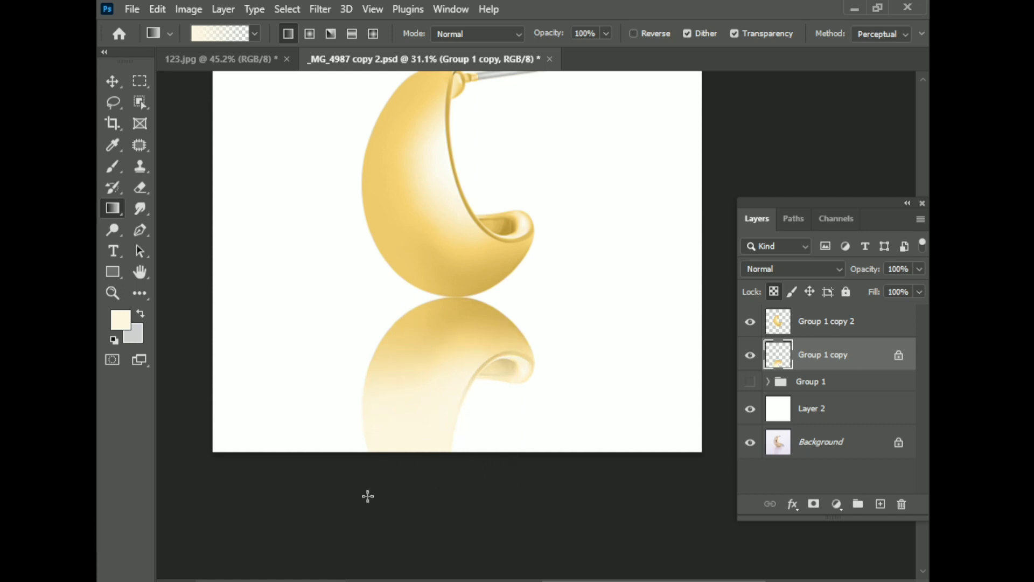
drag(450, 492, 445, 399)
drag(386, 497, 401, 393)
drag(378, 371, 377, 394)
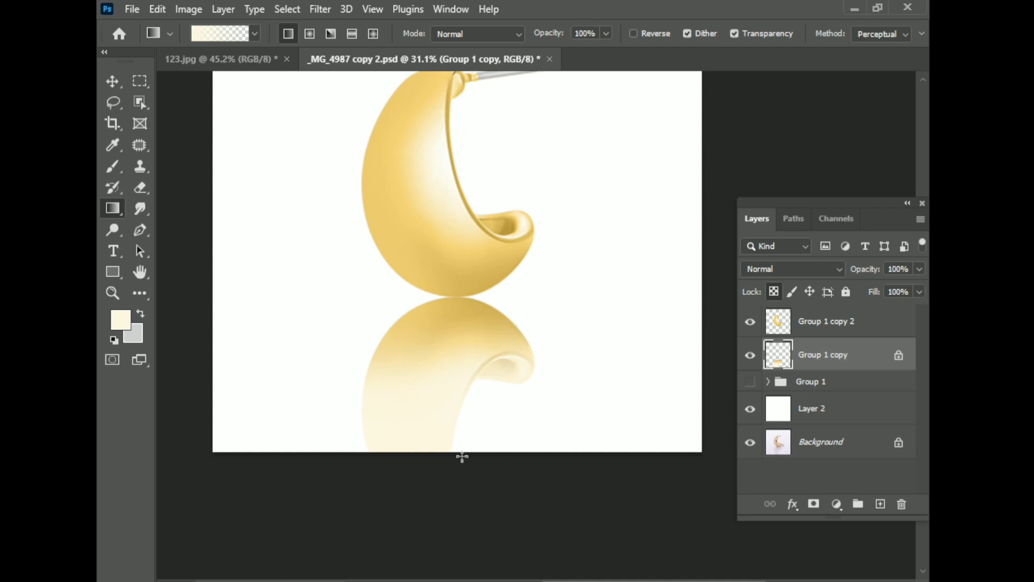
scroll(491, 436, down, 2)
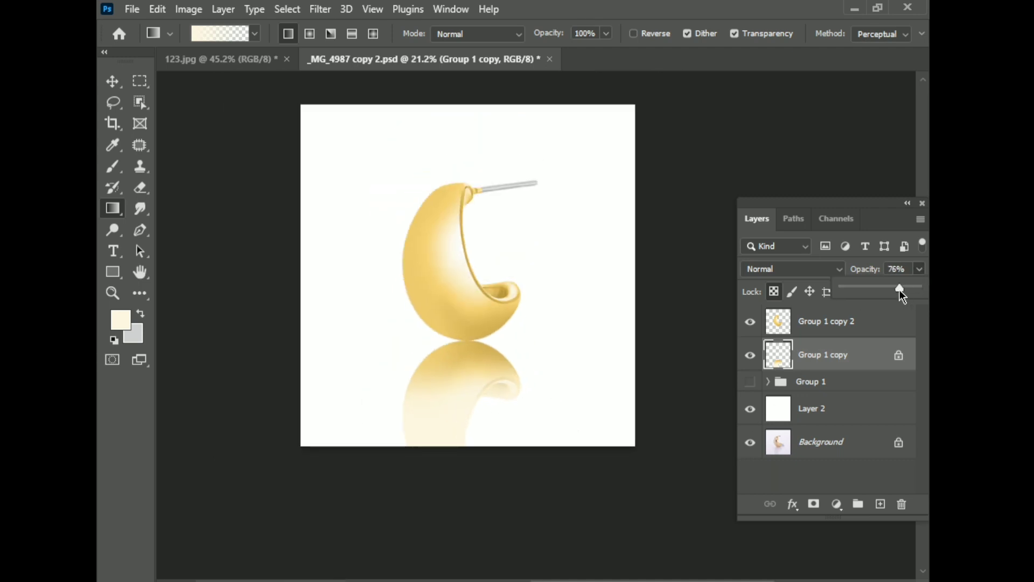
drag(899, 289, 893, 290)
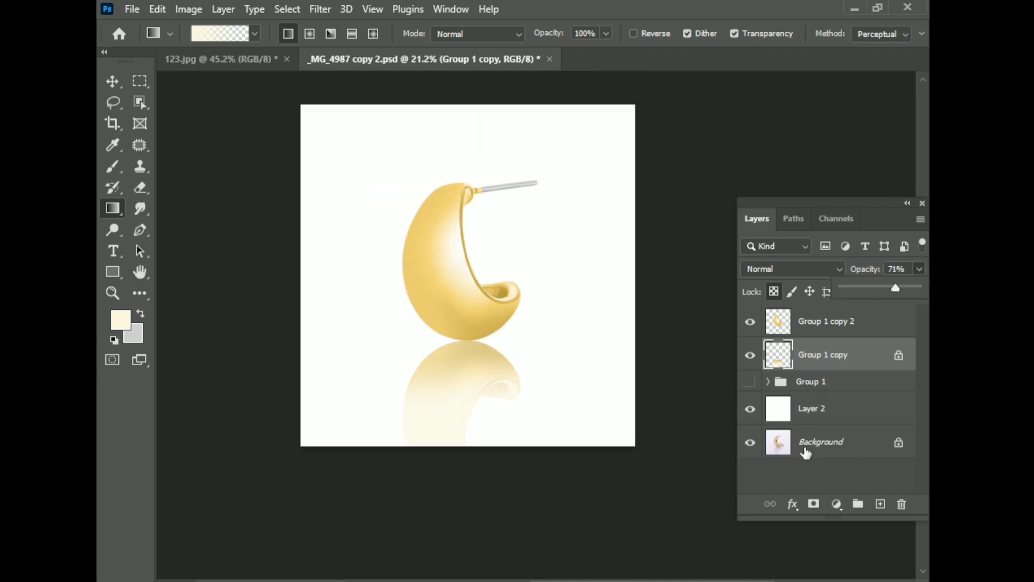
On a new layer, paint a large black (000000) brush dab at the earring's base
click(881, 503)
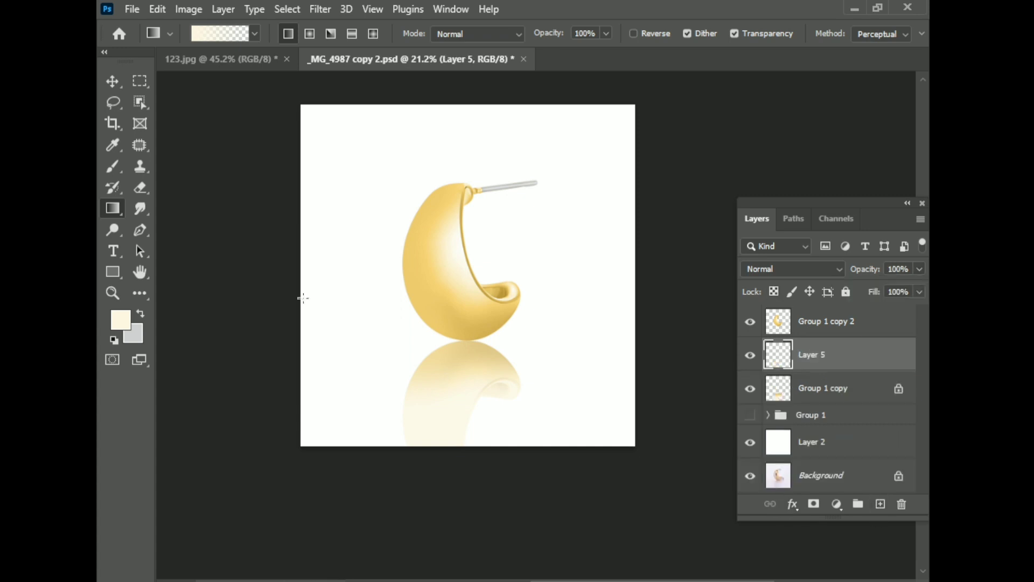
click(113, 167)
click(121, 319)
text(000000)
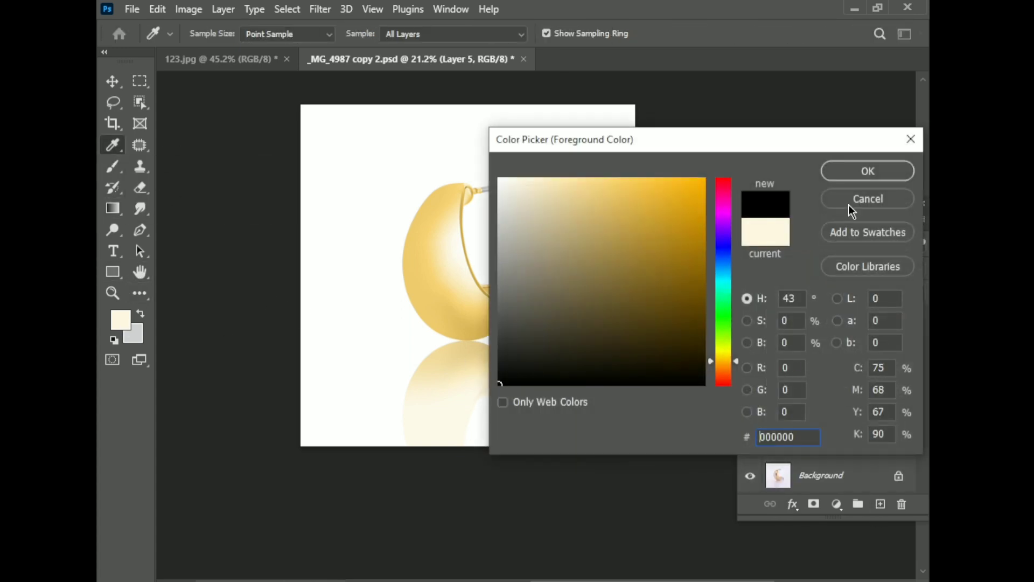
key(Return)
key(bracketright)
key(bracketright)
key(bracketright)
click(486, 323)
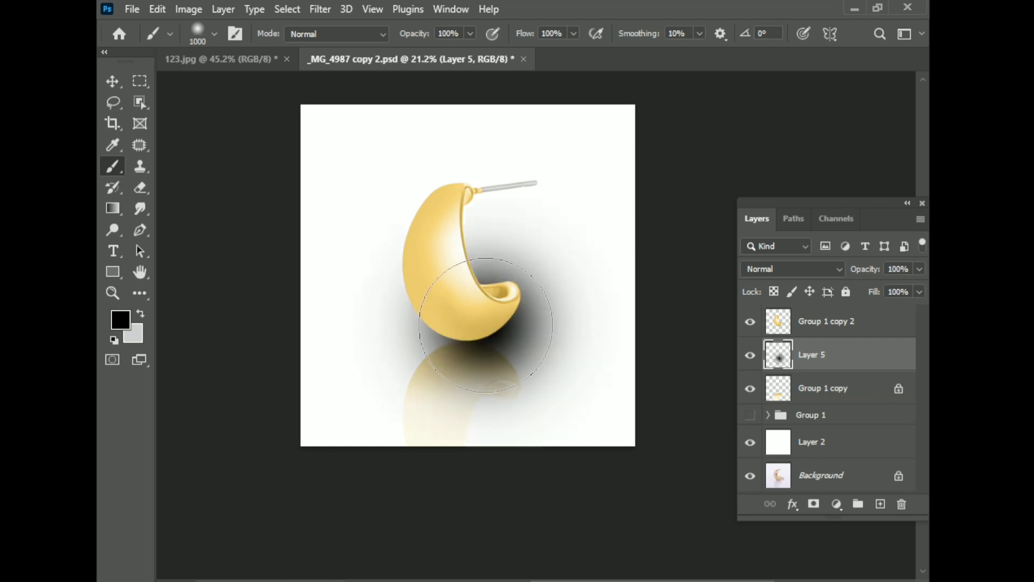
Squash the black dab into a flat ellipse and move it up under the earring's base
key(ctrl+t)
drag(483, 180, 485, 401)
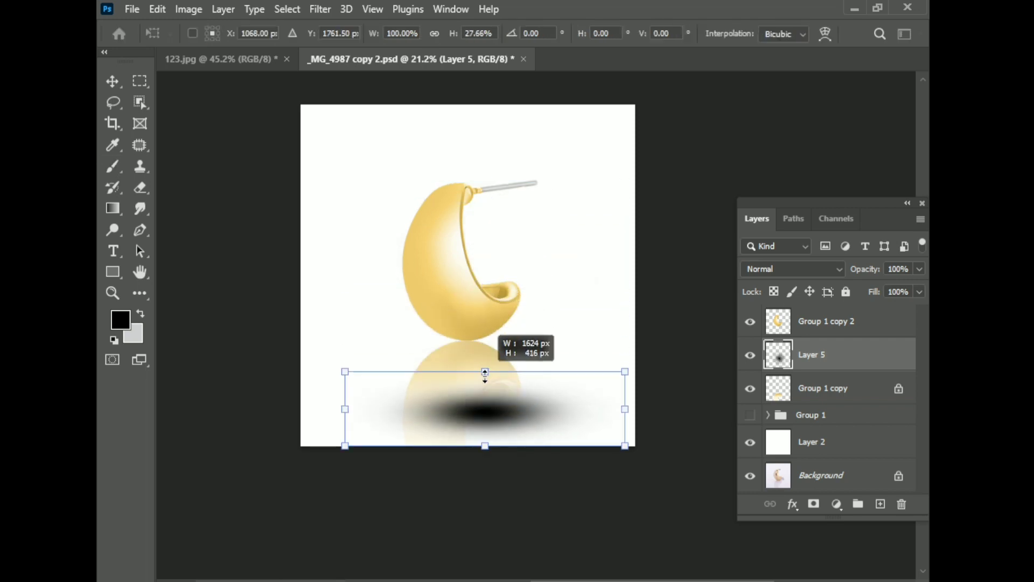
drag(617, 403, 543, 418)
drag(469, 434, 487, 344)
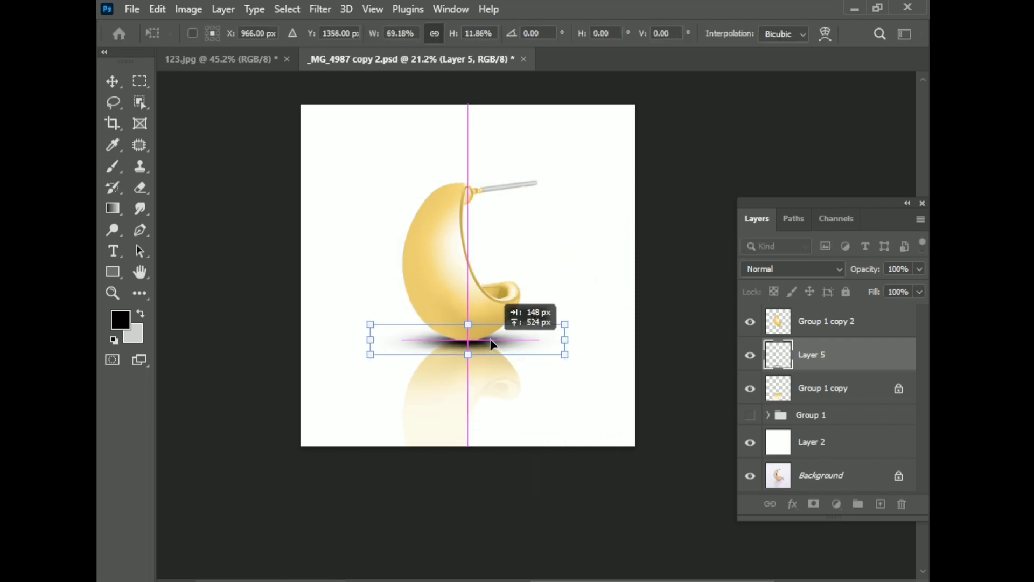
scroll(433, 344, up, 2)
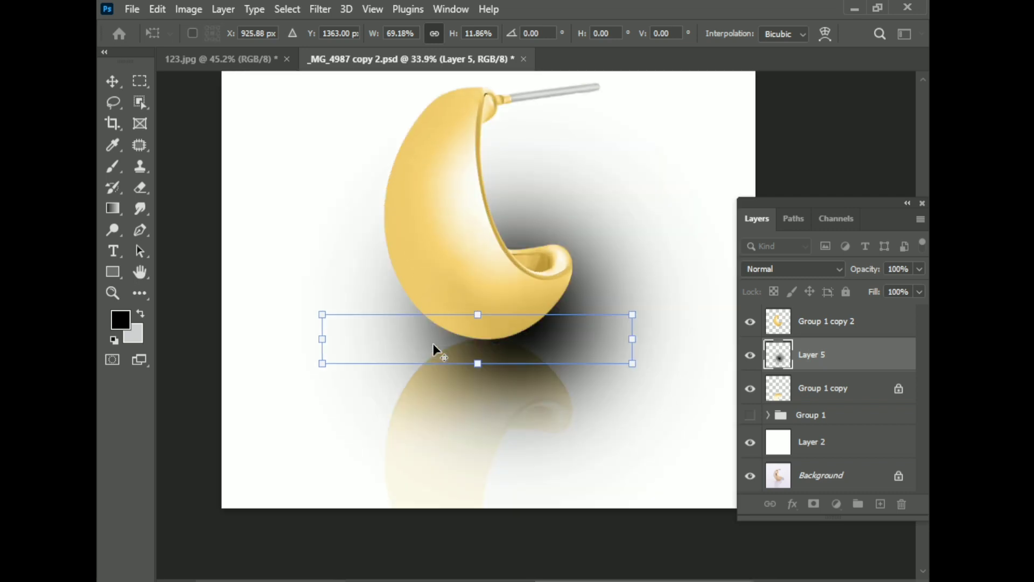
scroll(433, 343, up, 2)
mouse_move(489, 295)
mouse_down()
mouse_move(487, 313)
mouse_move(525, 339)
mouse_up()
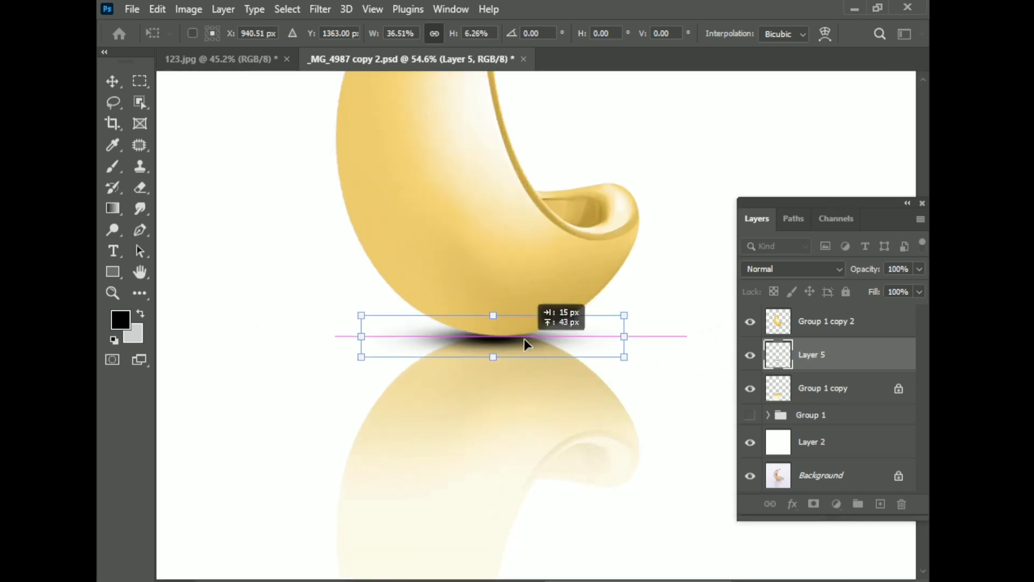
Nudge and shrink the shadow to fit snugly, apply the transform, and zoom out
scroll(524, 338, down, 1)
key(shift+Right)
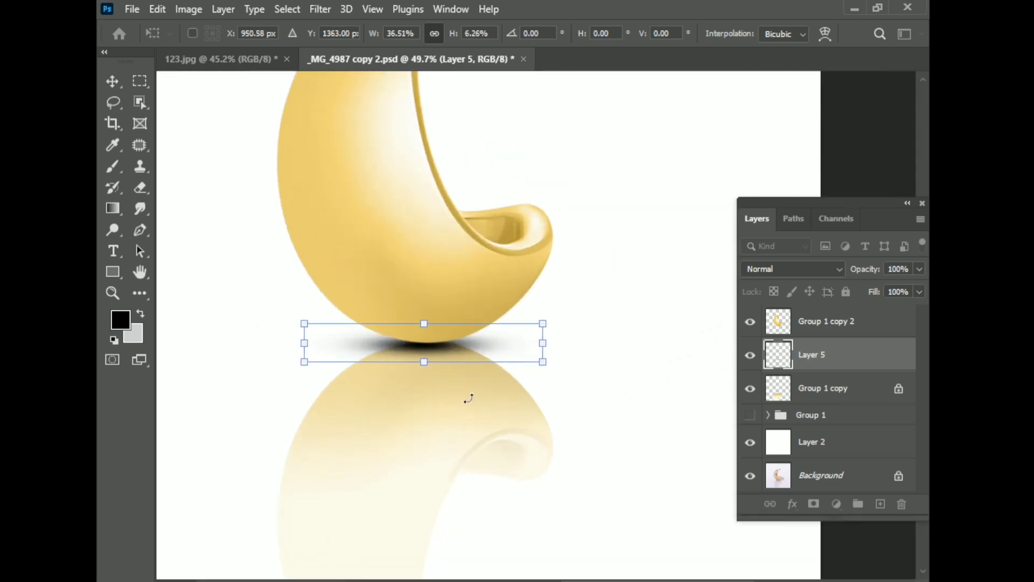
key(Right)
key(Right)
drag(427, 362, 428, 358)
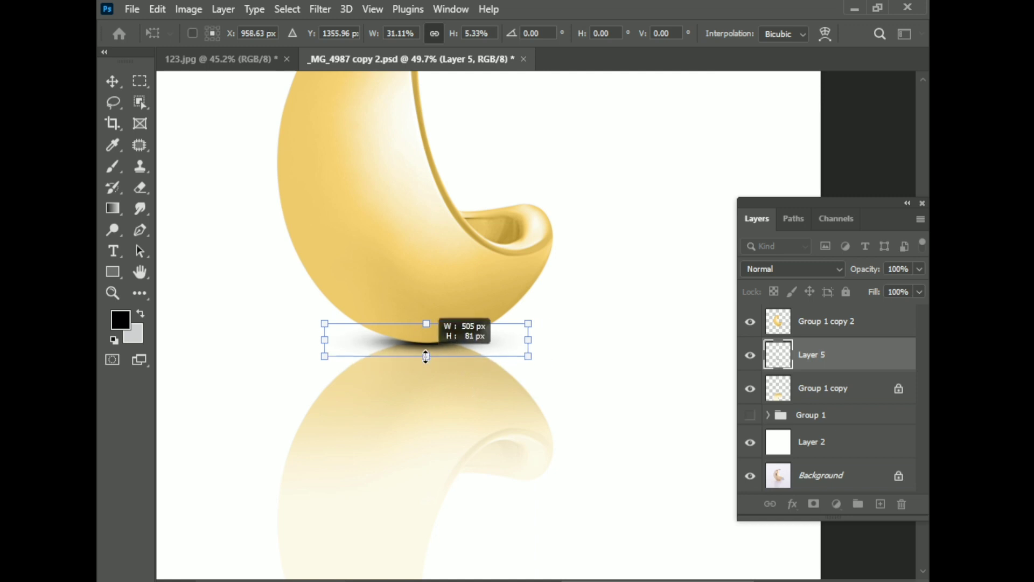
key(Down)
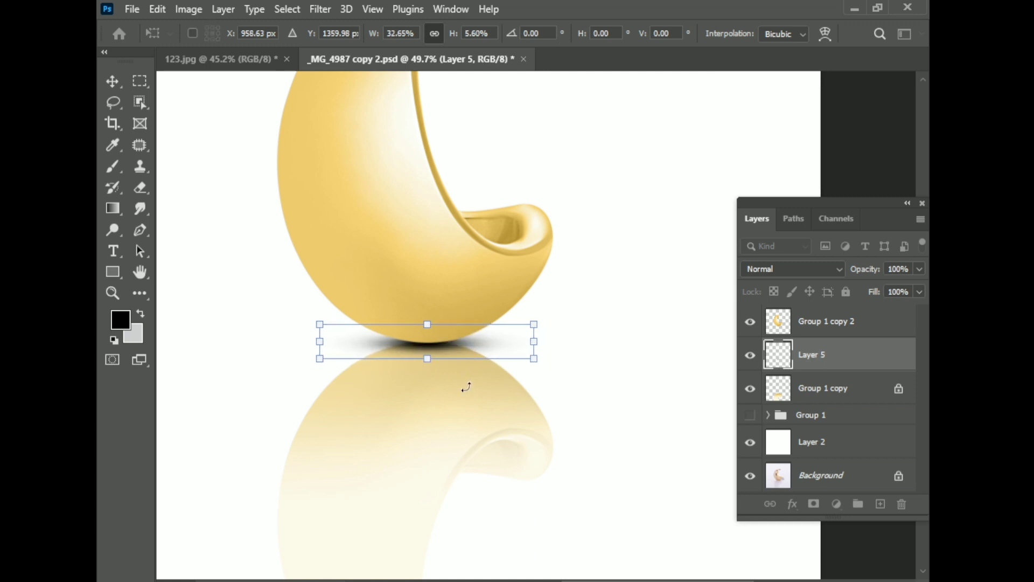
drag(422, 328, 423, 329)
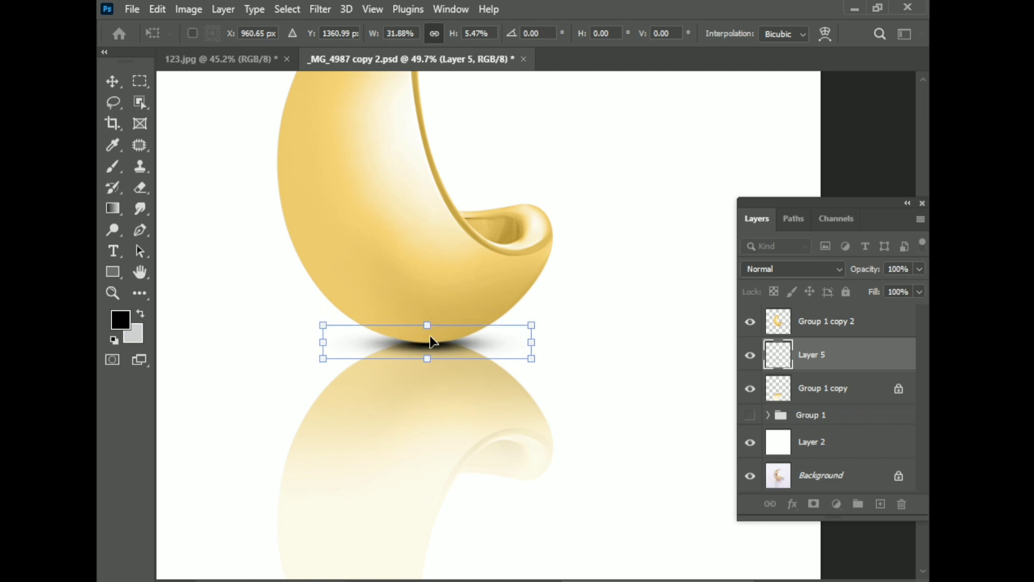
key(Return)
key(b)
key(ctrl+minus)
key(ctrl+minus)
key(ctrl+minus)
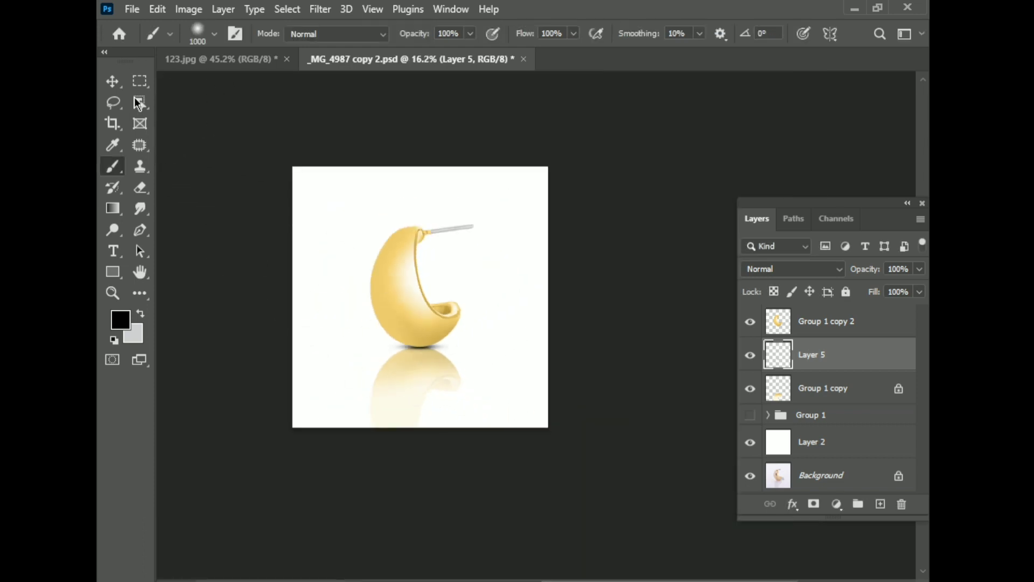
Save the file and group the earring, shadow and reflection layers into Group 2
click(124, 90)
scroll(416, 272, up, 5)
key(ctrl+s)
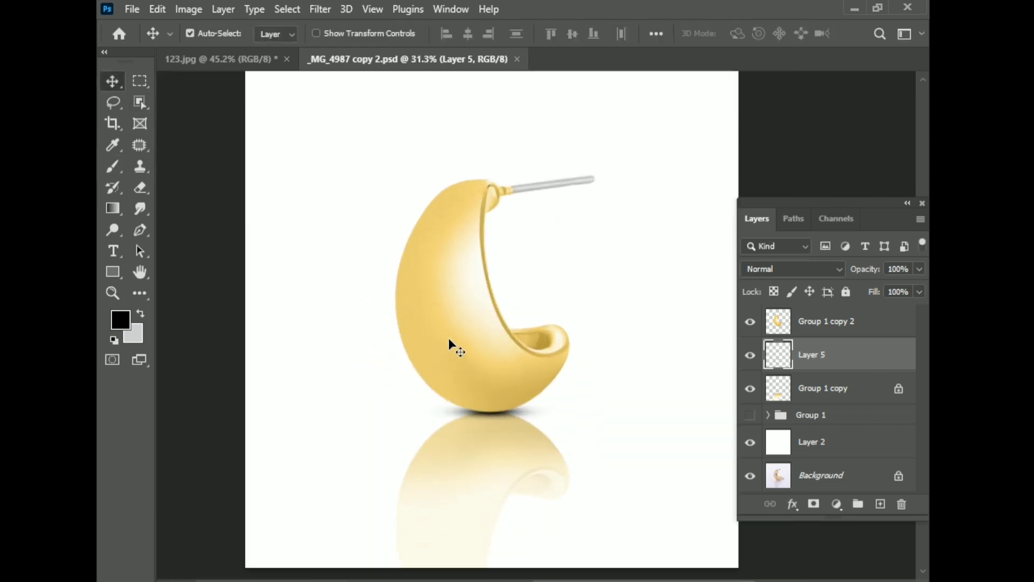
key(ctrl)
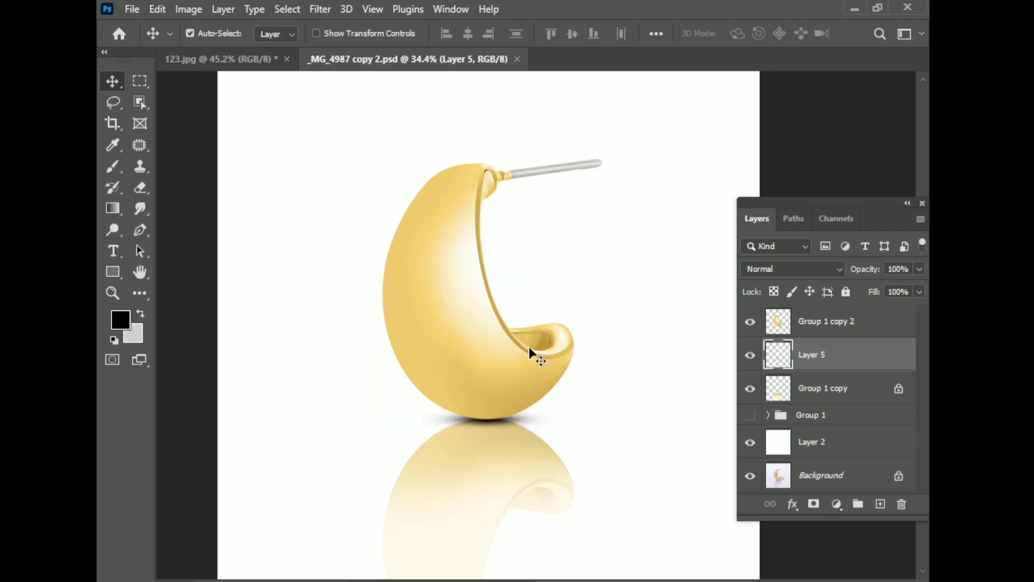
key(ctrl+g)
scroll(527, 353, down, 3)
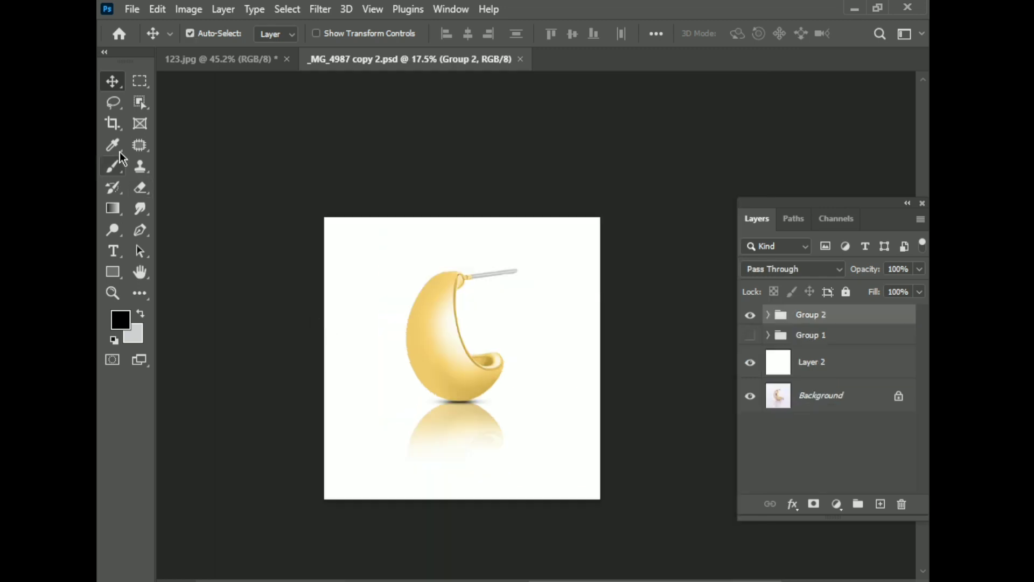
Try extending the canvas rightward with the Crop tool, then cancel the grey extension
key(c)
scroll(503, 385, down, 2)
scroll(503, 385, up, 1)
scroll(362, 375, down, 2)
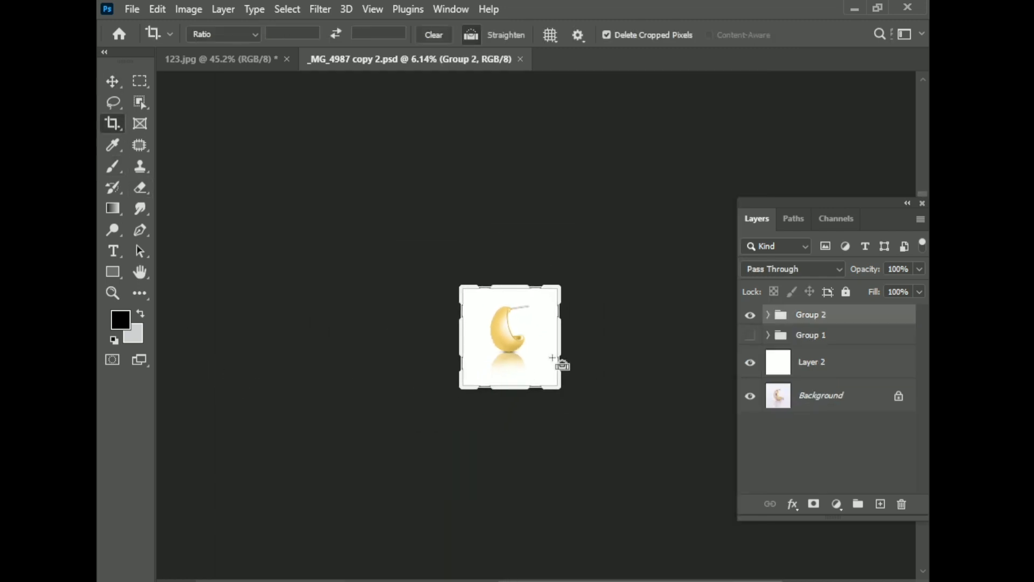
scroll(561, 364, up, 2)
drag(587, 347, 688, 346)
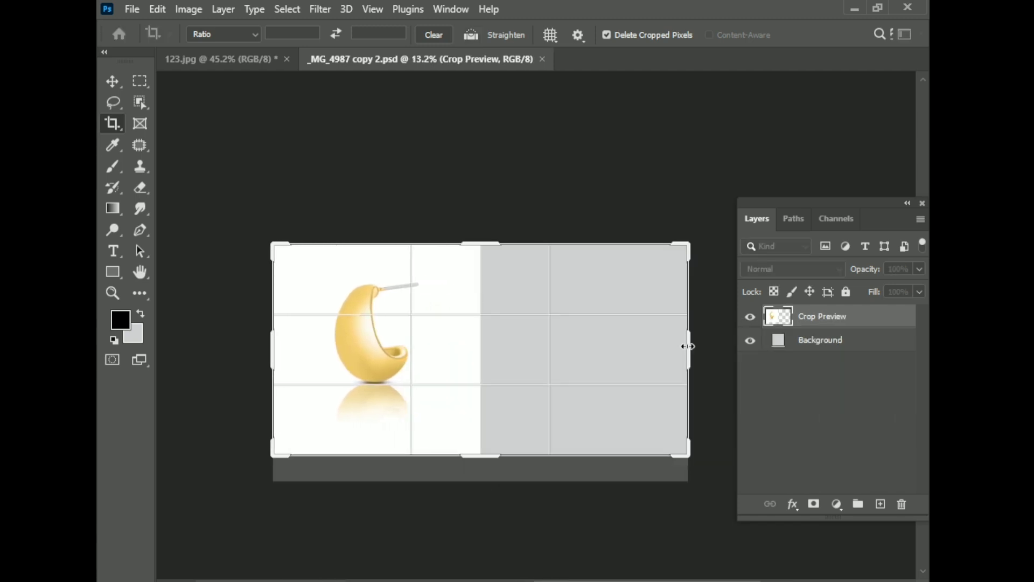
key(Escape)
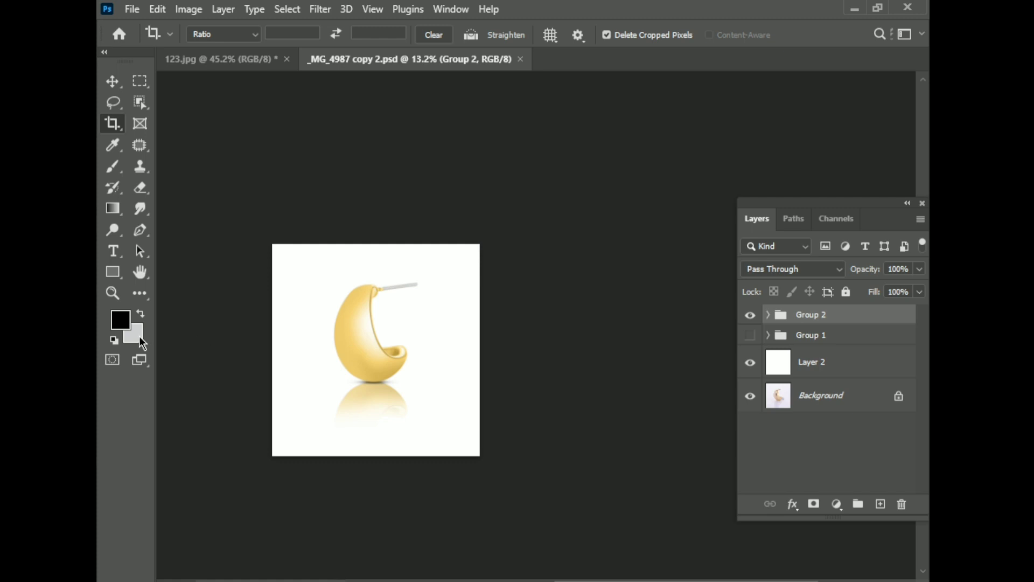
Set the background colour to white and extend the canvas to the right
click(139, 336)
click(874, 171)
drag(480, 344, 583, 347)
key(Return)
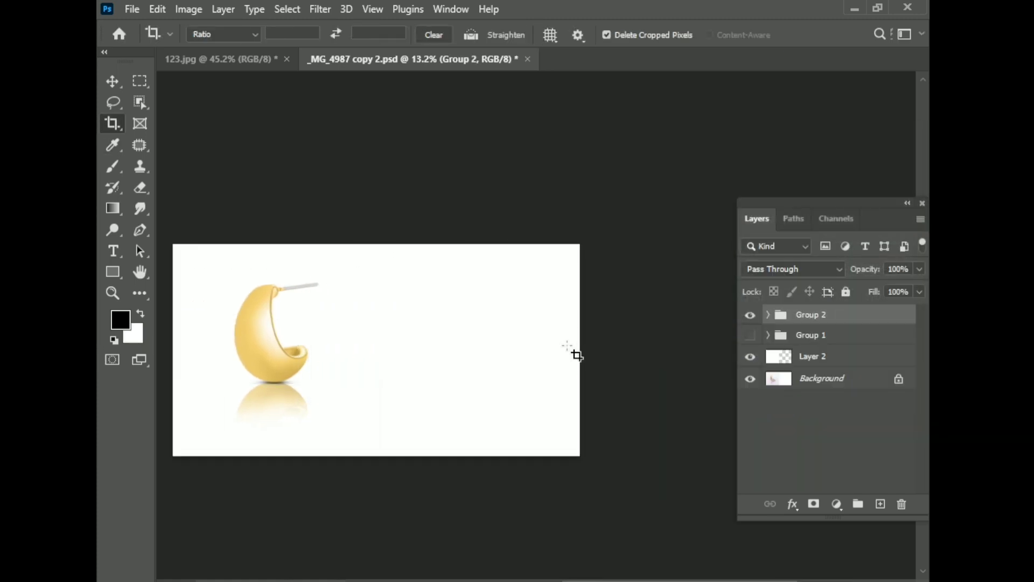
Move the Group 2 earring into the right half of the widened canvas
key(v)
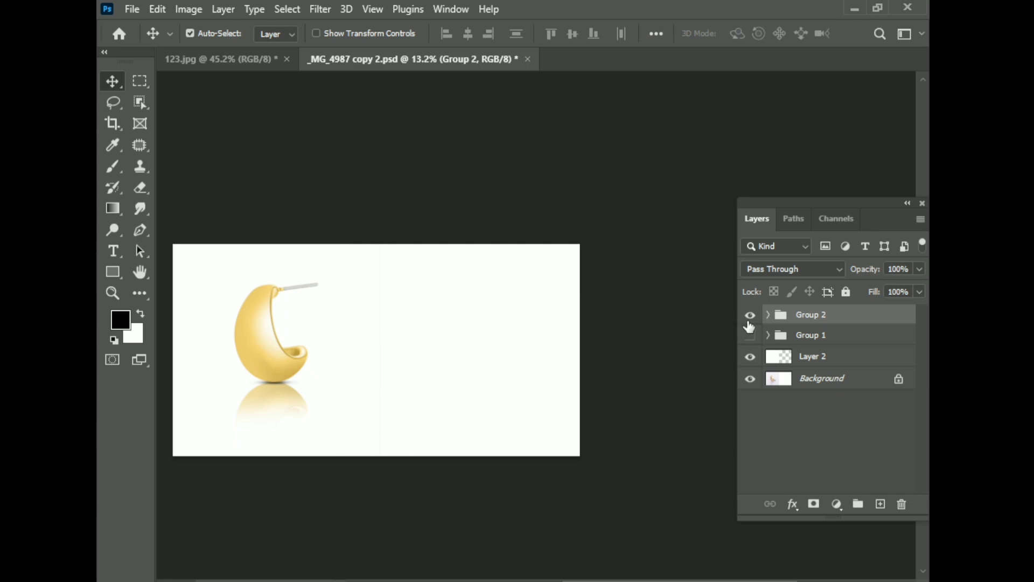
key(ctrl+t)
drag(260, 347, 458, 347)
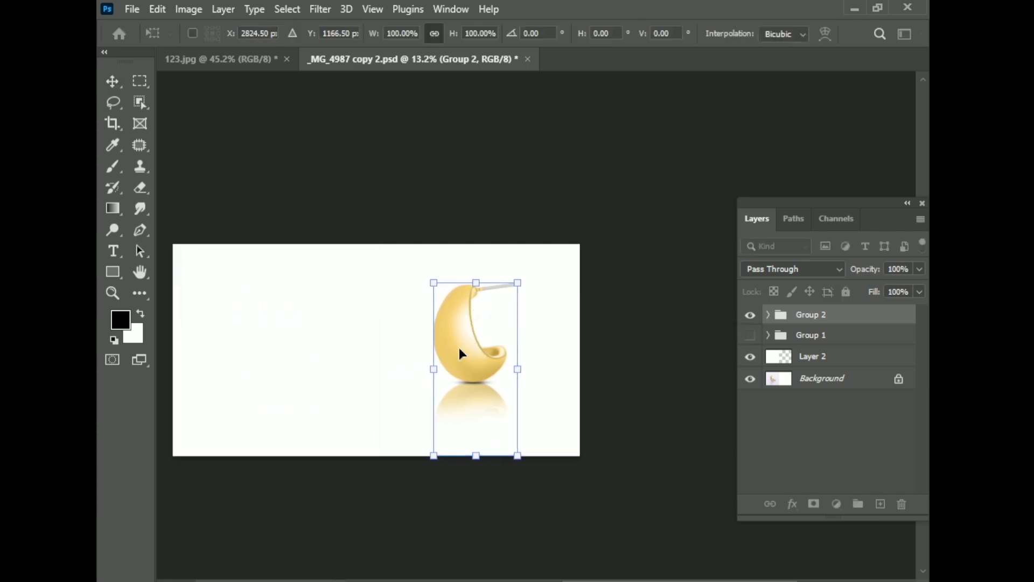
key(Return)
Hide the white Layer 2 so the original photo shows on the left, then save
click(824, 356)
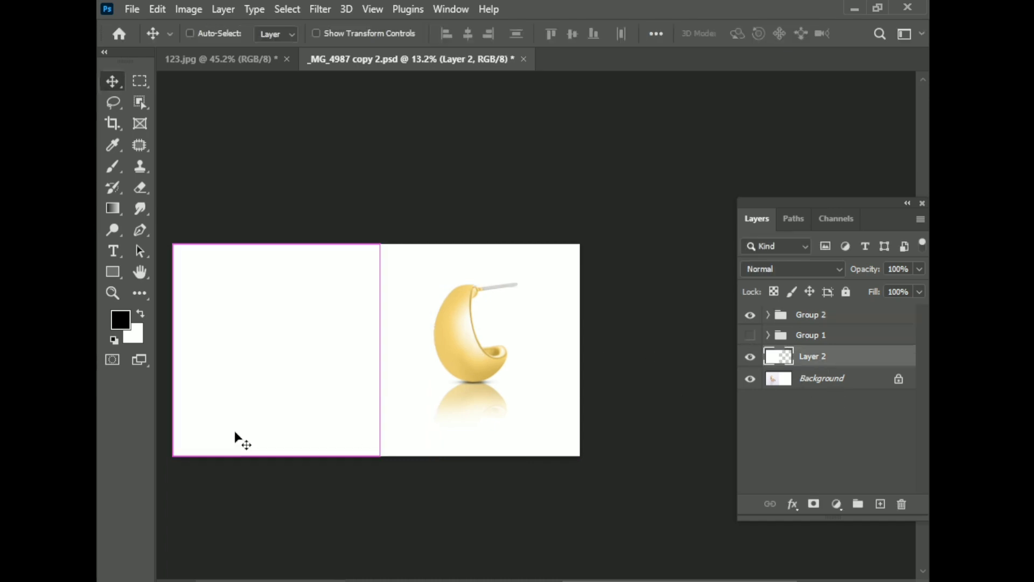
click(750, 357)
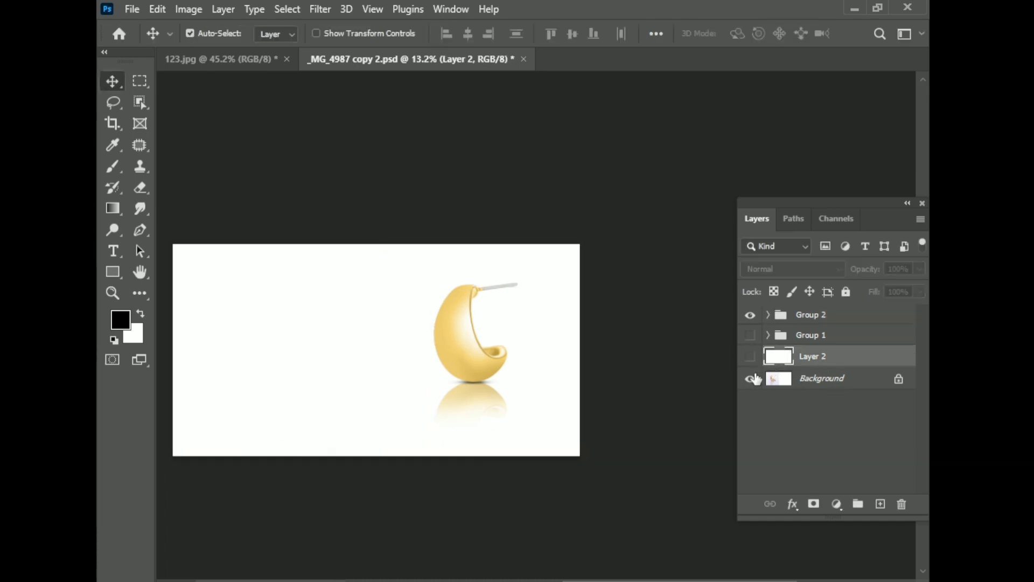
click(751, 379)
click(751, 378)
key(ctrl+s)
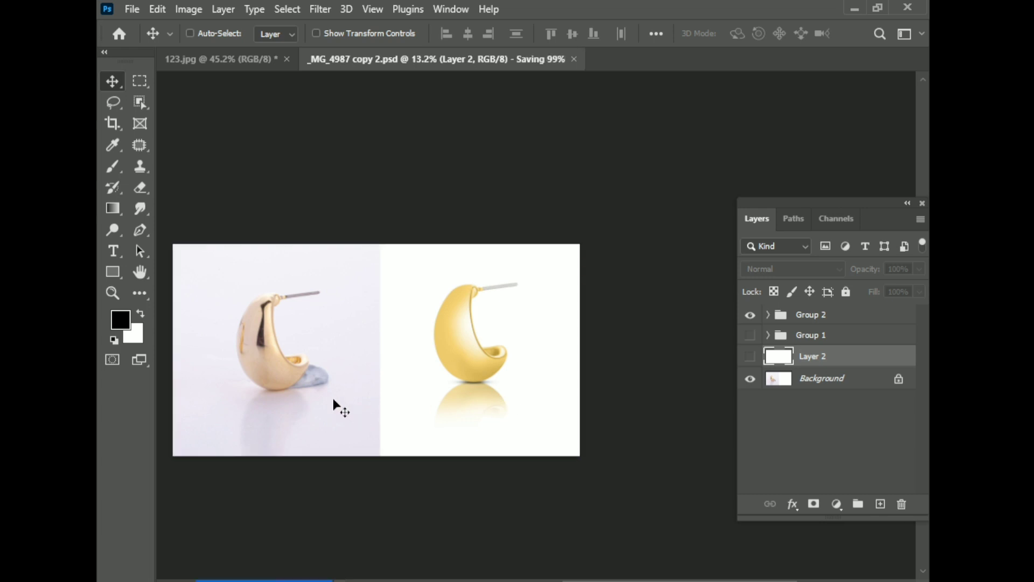
scroll(332, 392, up, 1)
scroll(332, 393, up, 1)
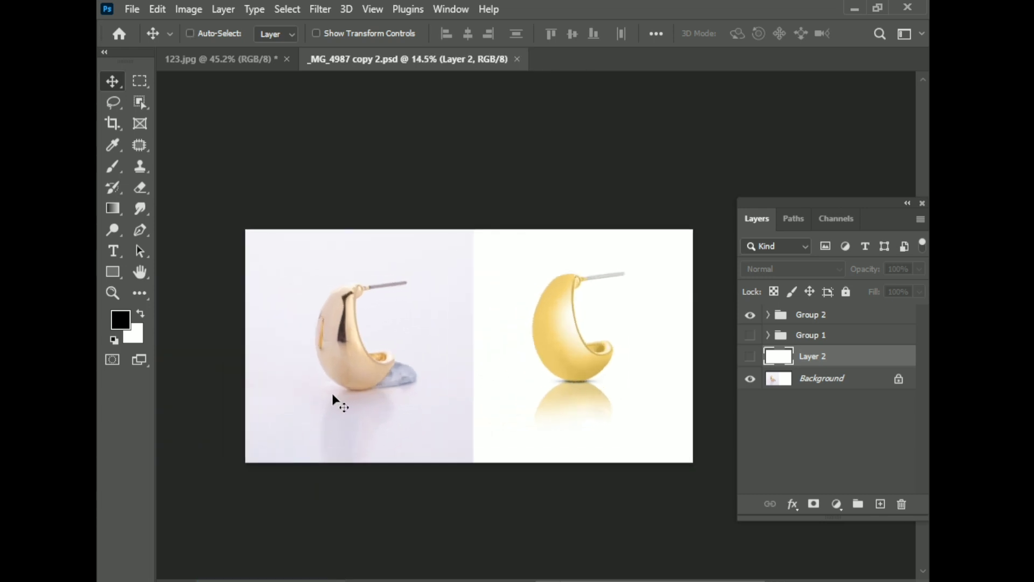